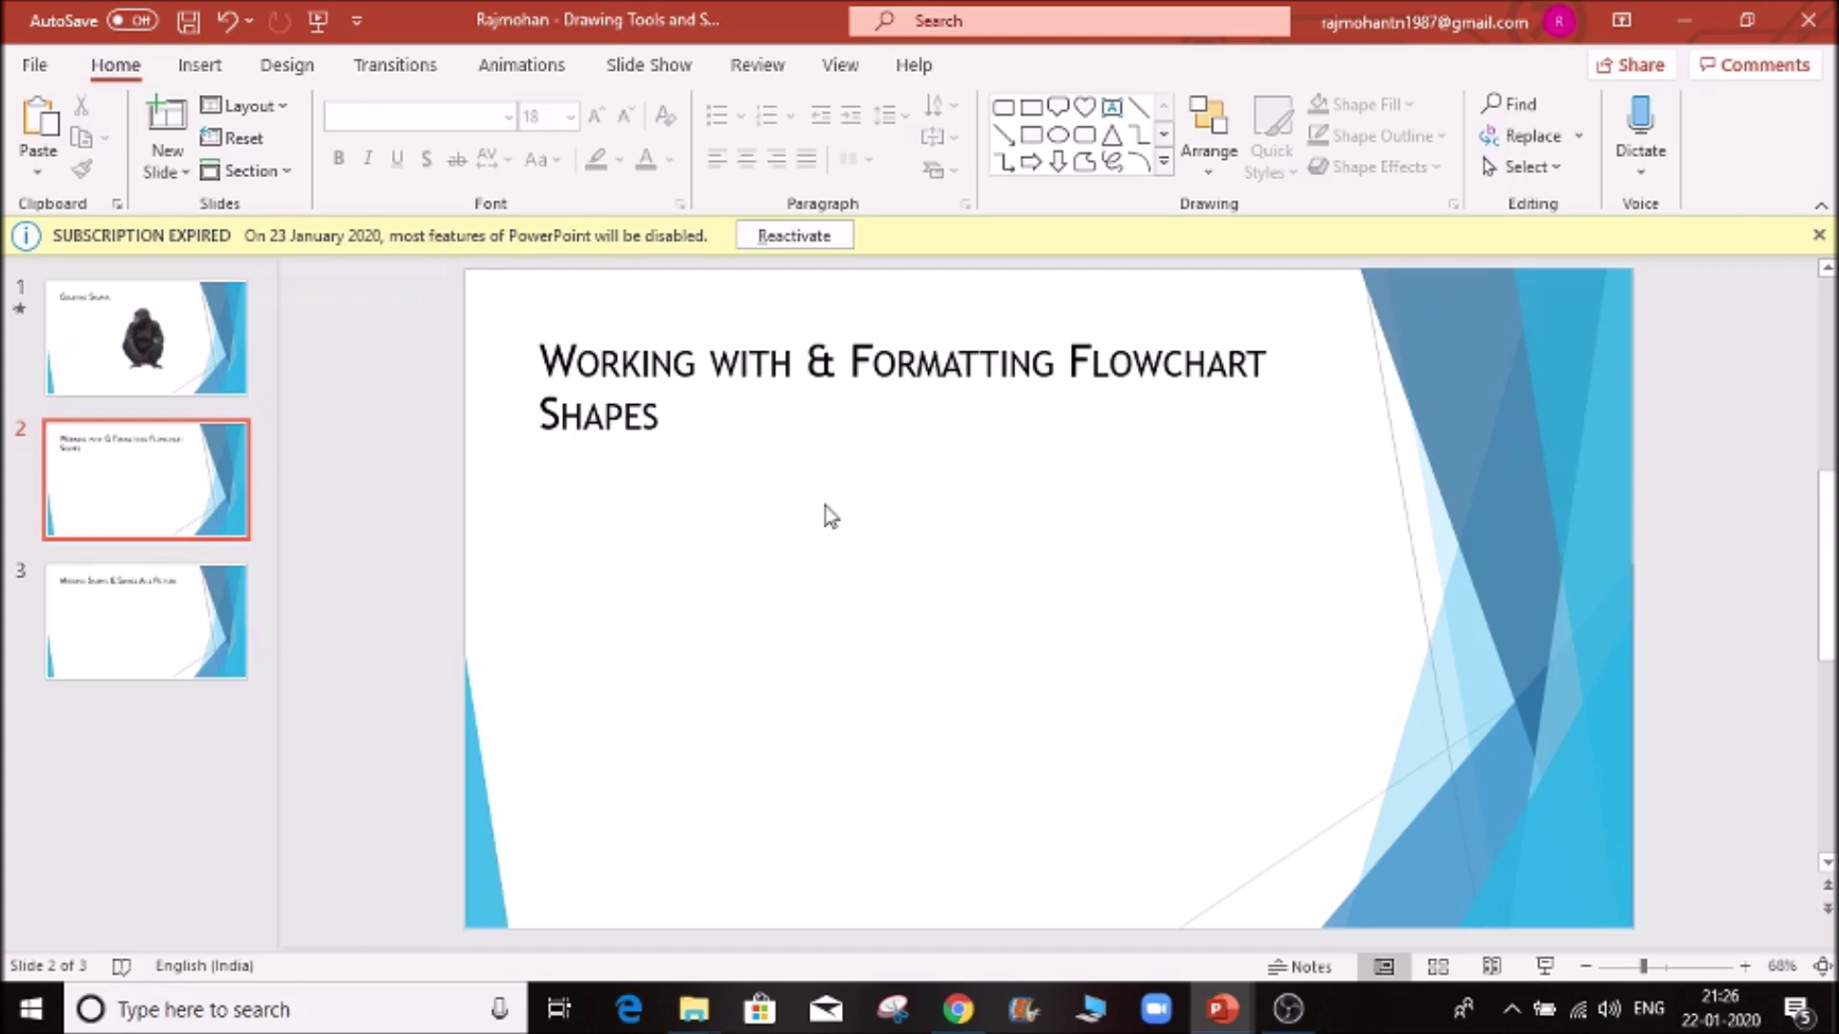
- Draw a Flowchart: Decision diamond on slide 2 just below the title
click(198, 65)
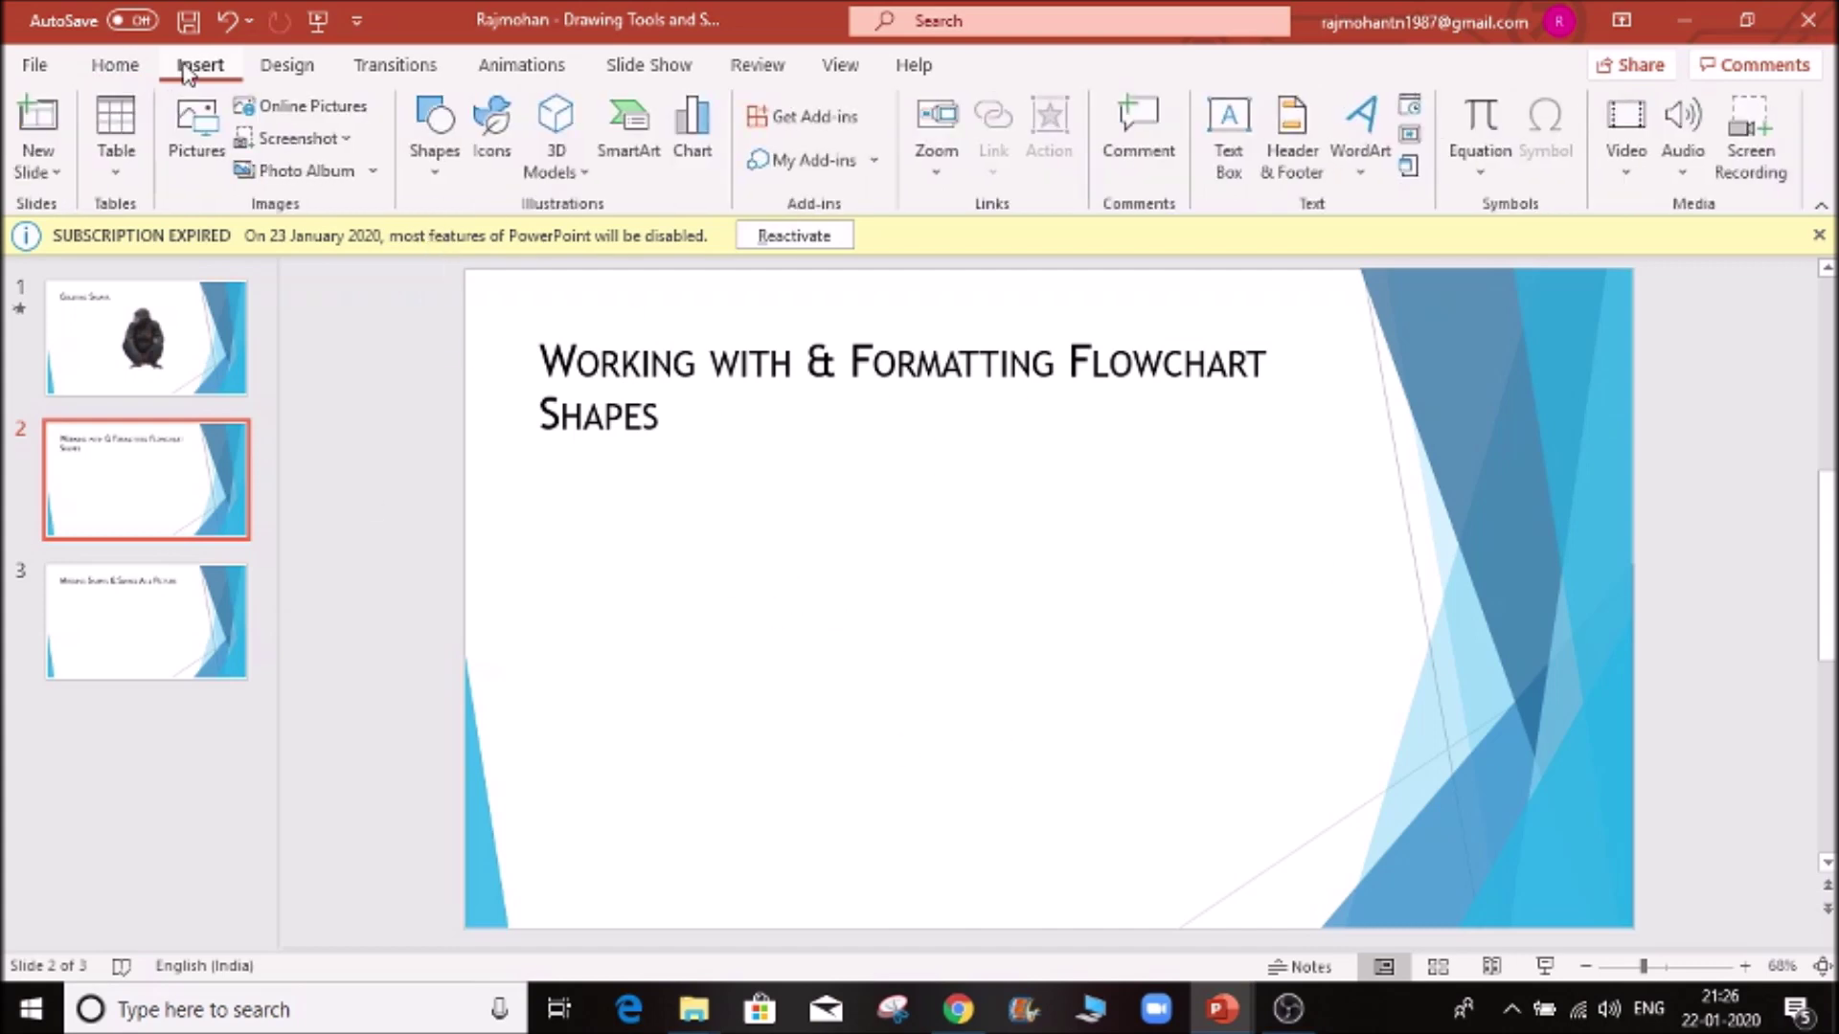
click(440, 177)
scroll(565, 575, down, 3)
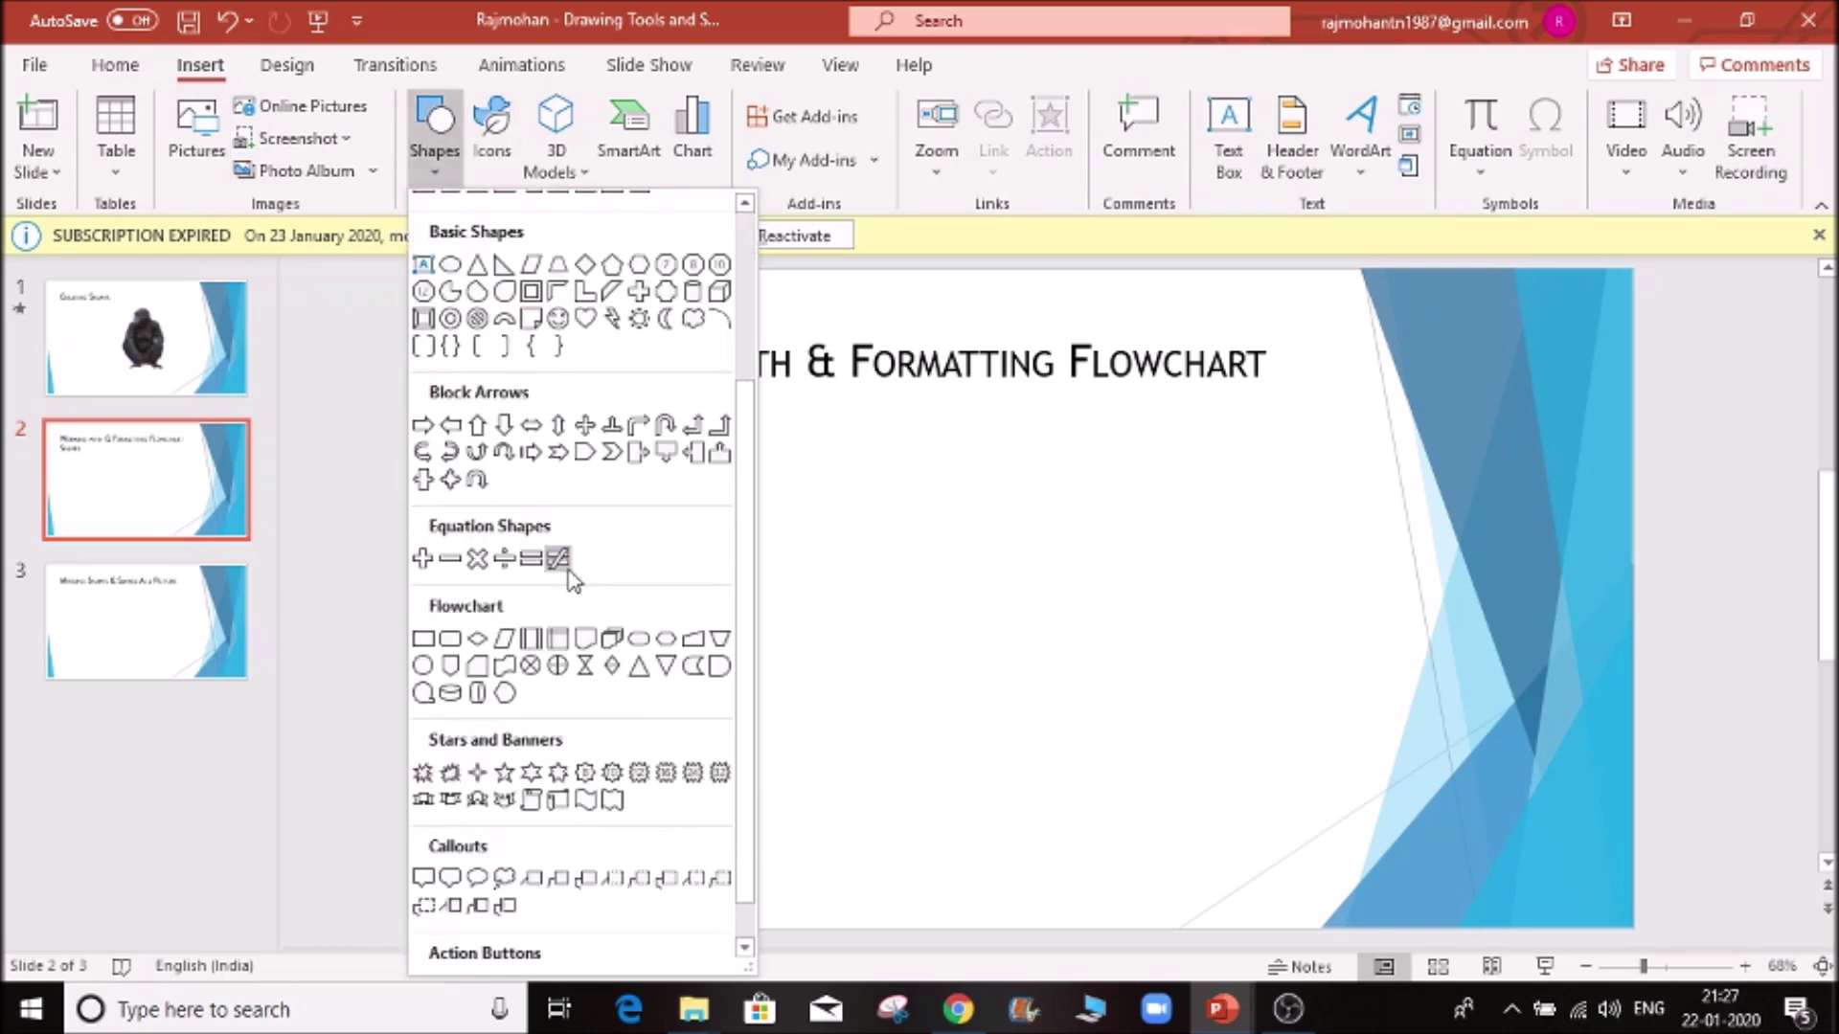
scroll(569, 579, up, 3)
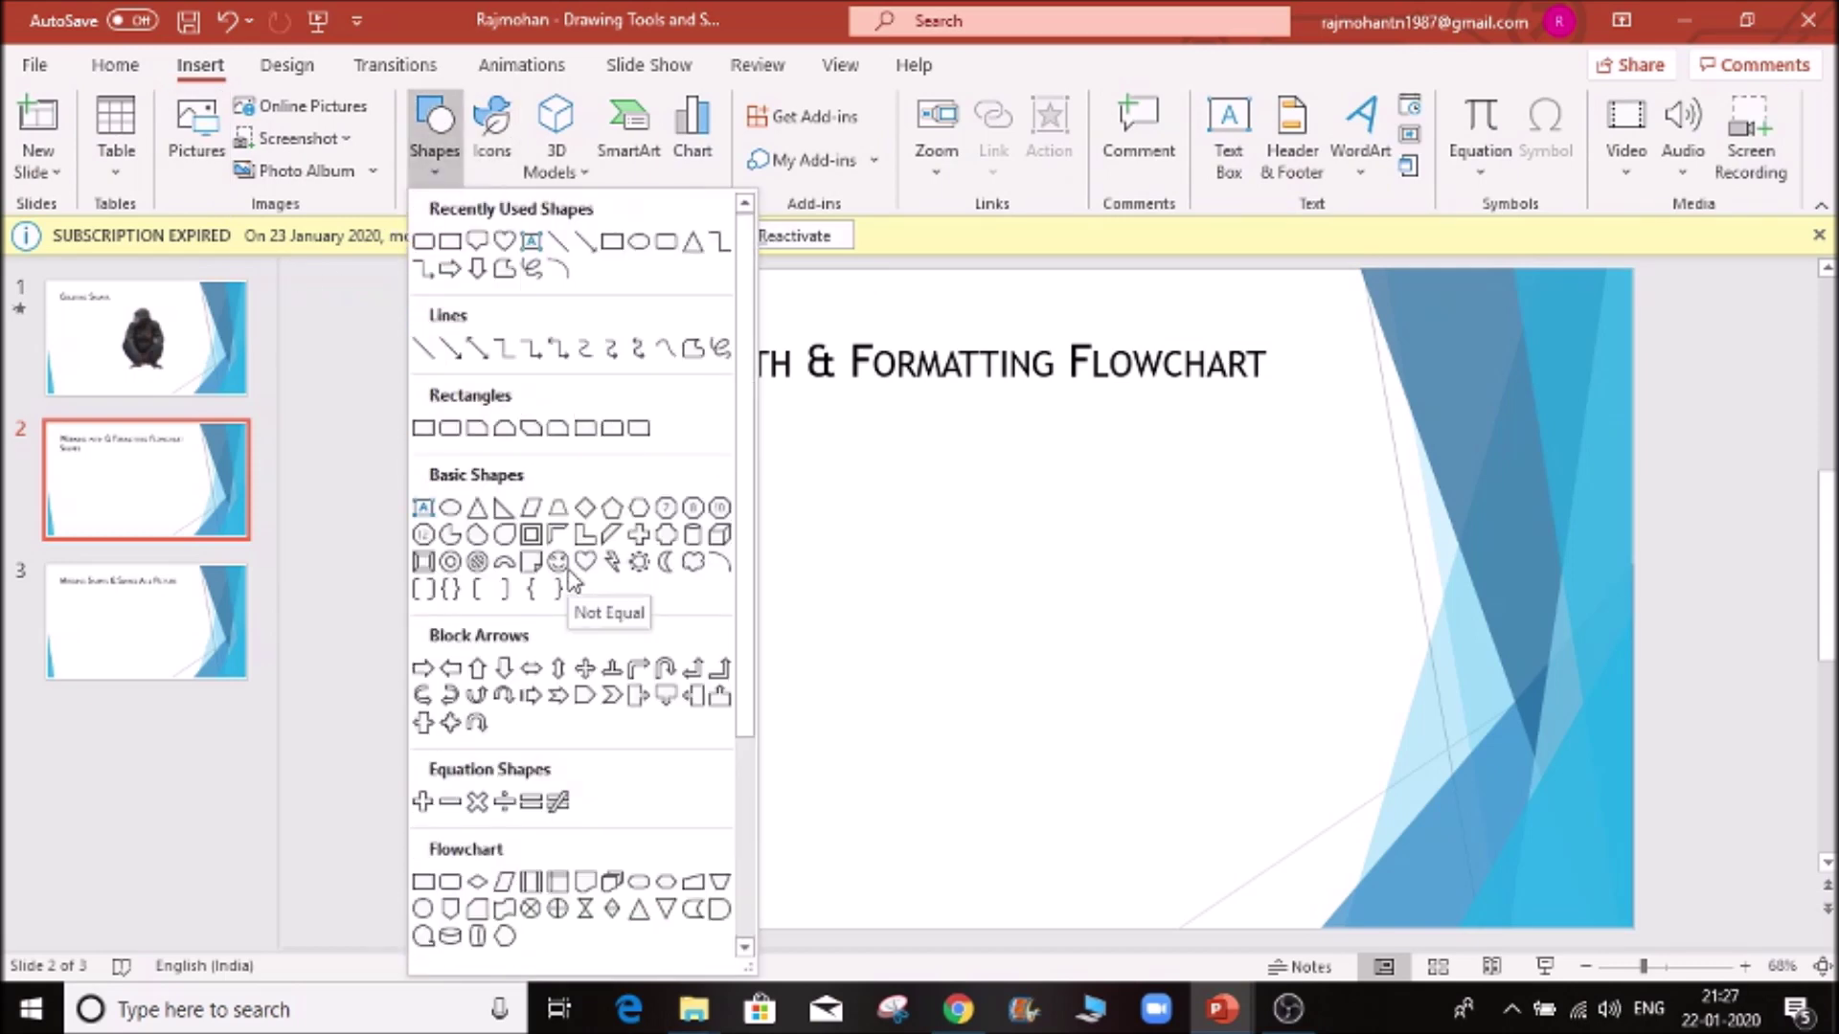
scroll(605, 636, down, 2)
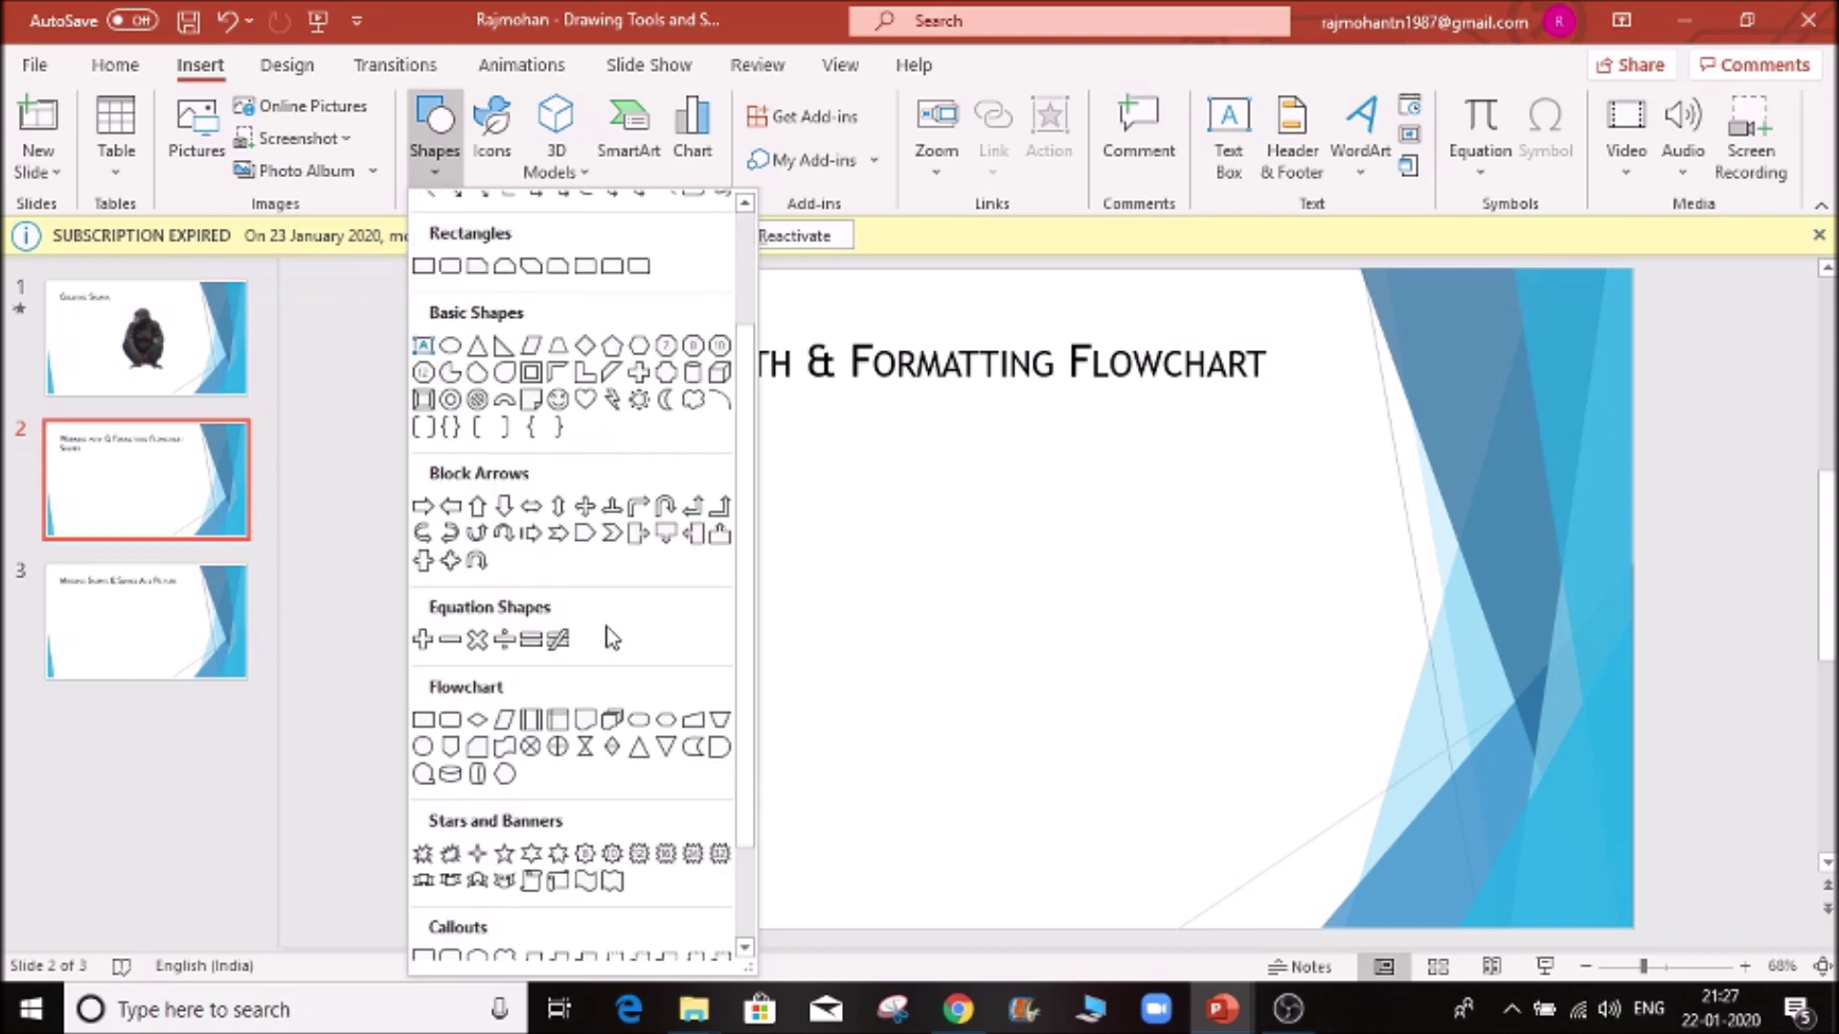
scroll(610, 638, down, 2)
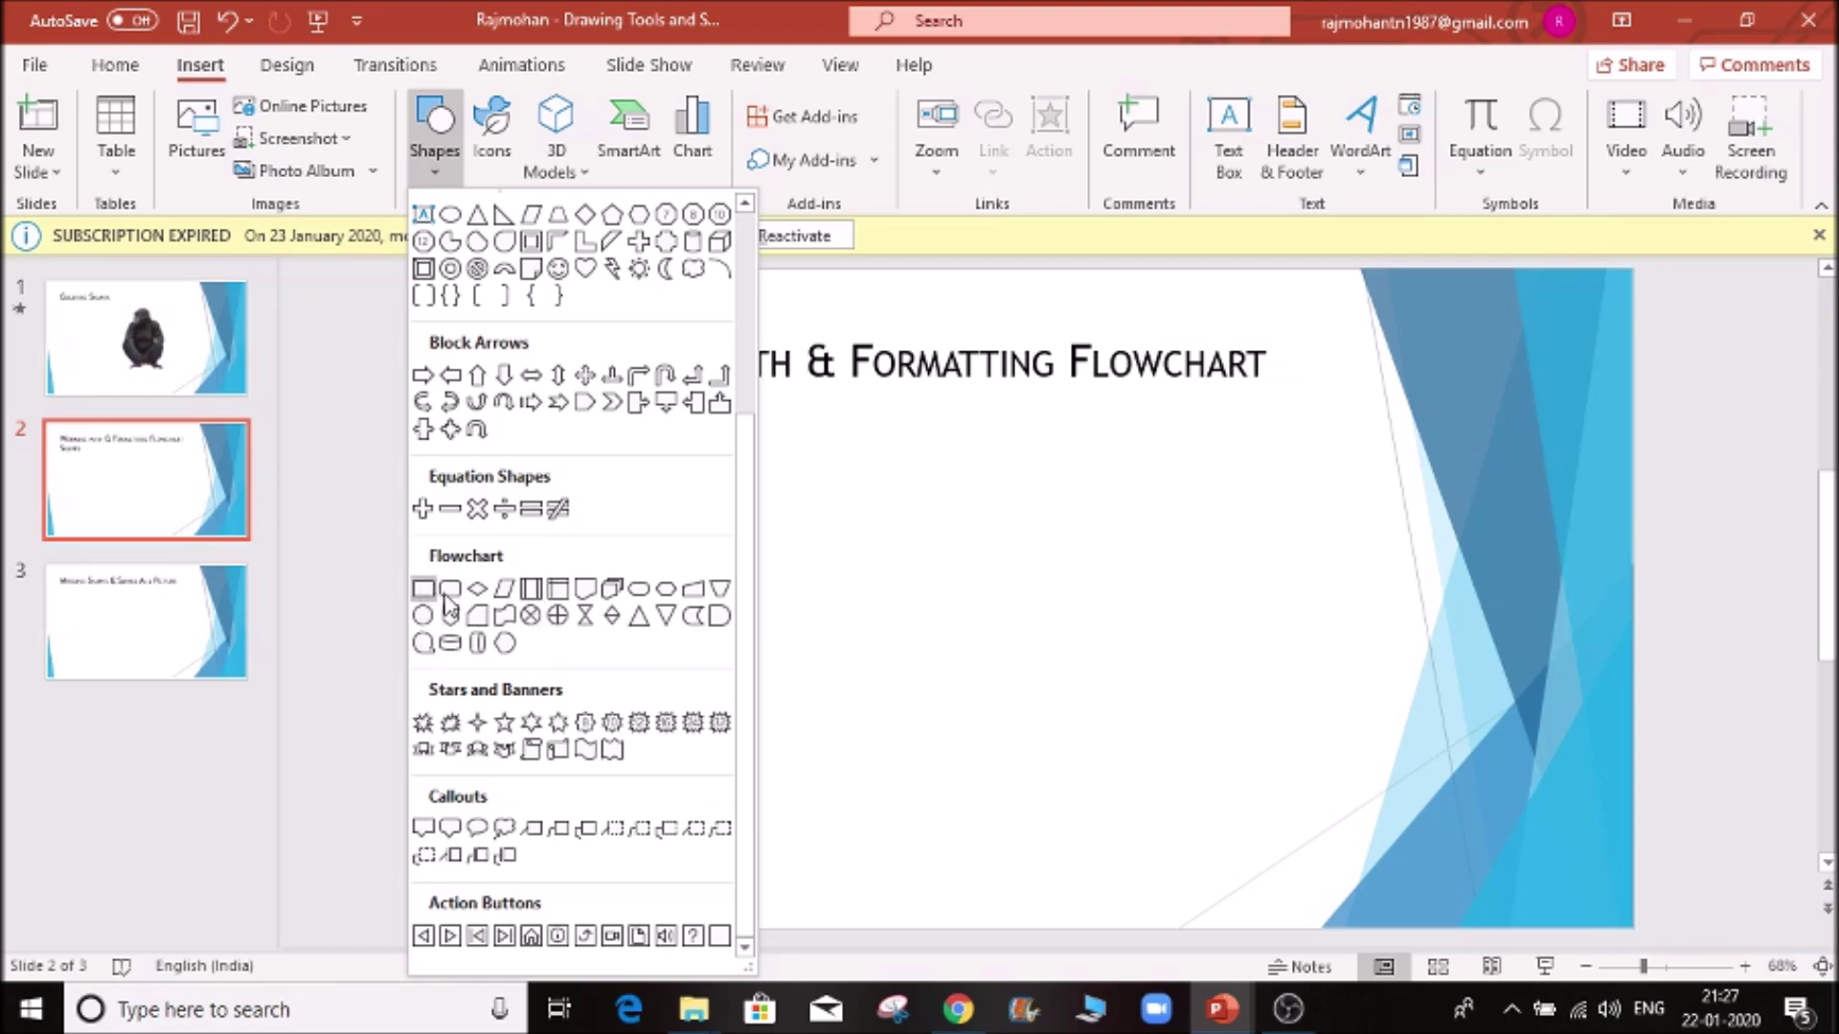
click(477, 589)
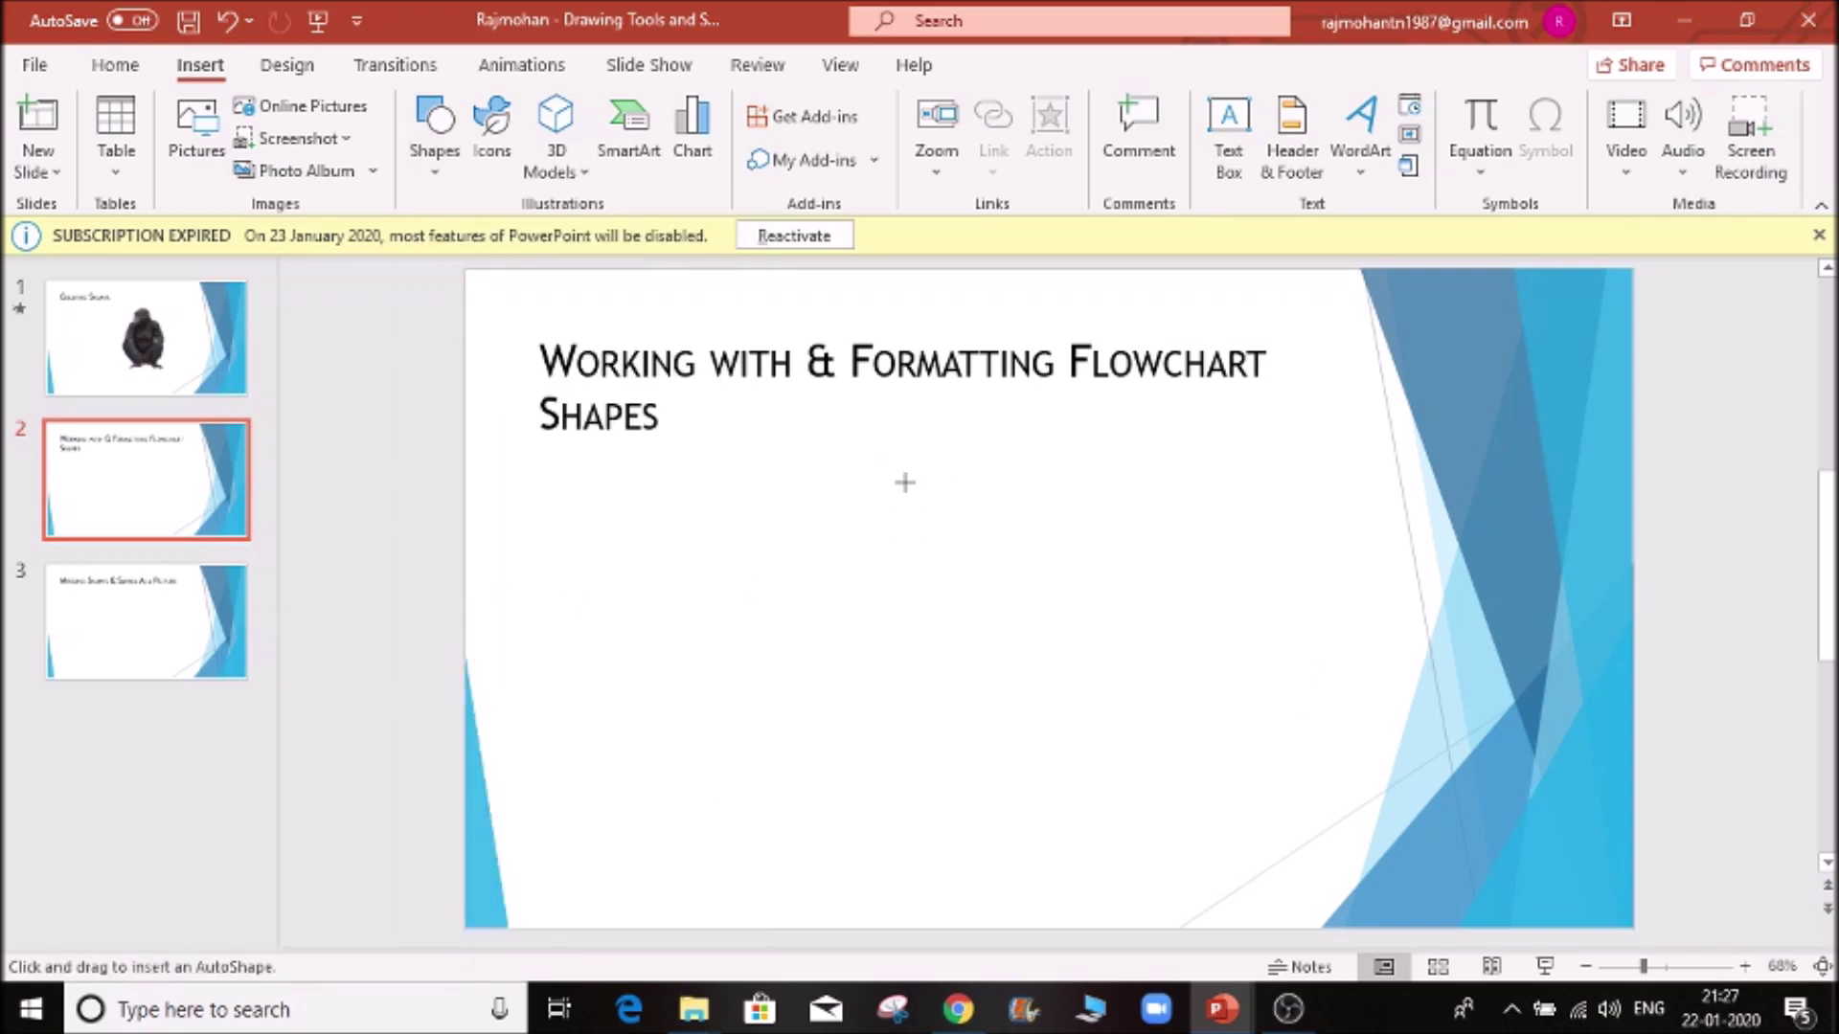
drag(896, 470, 1175, 602)
click(979, 680)
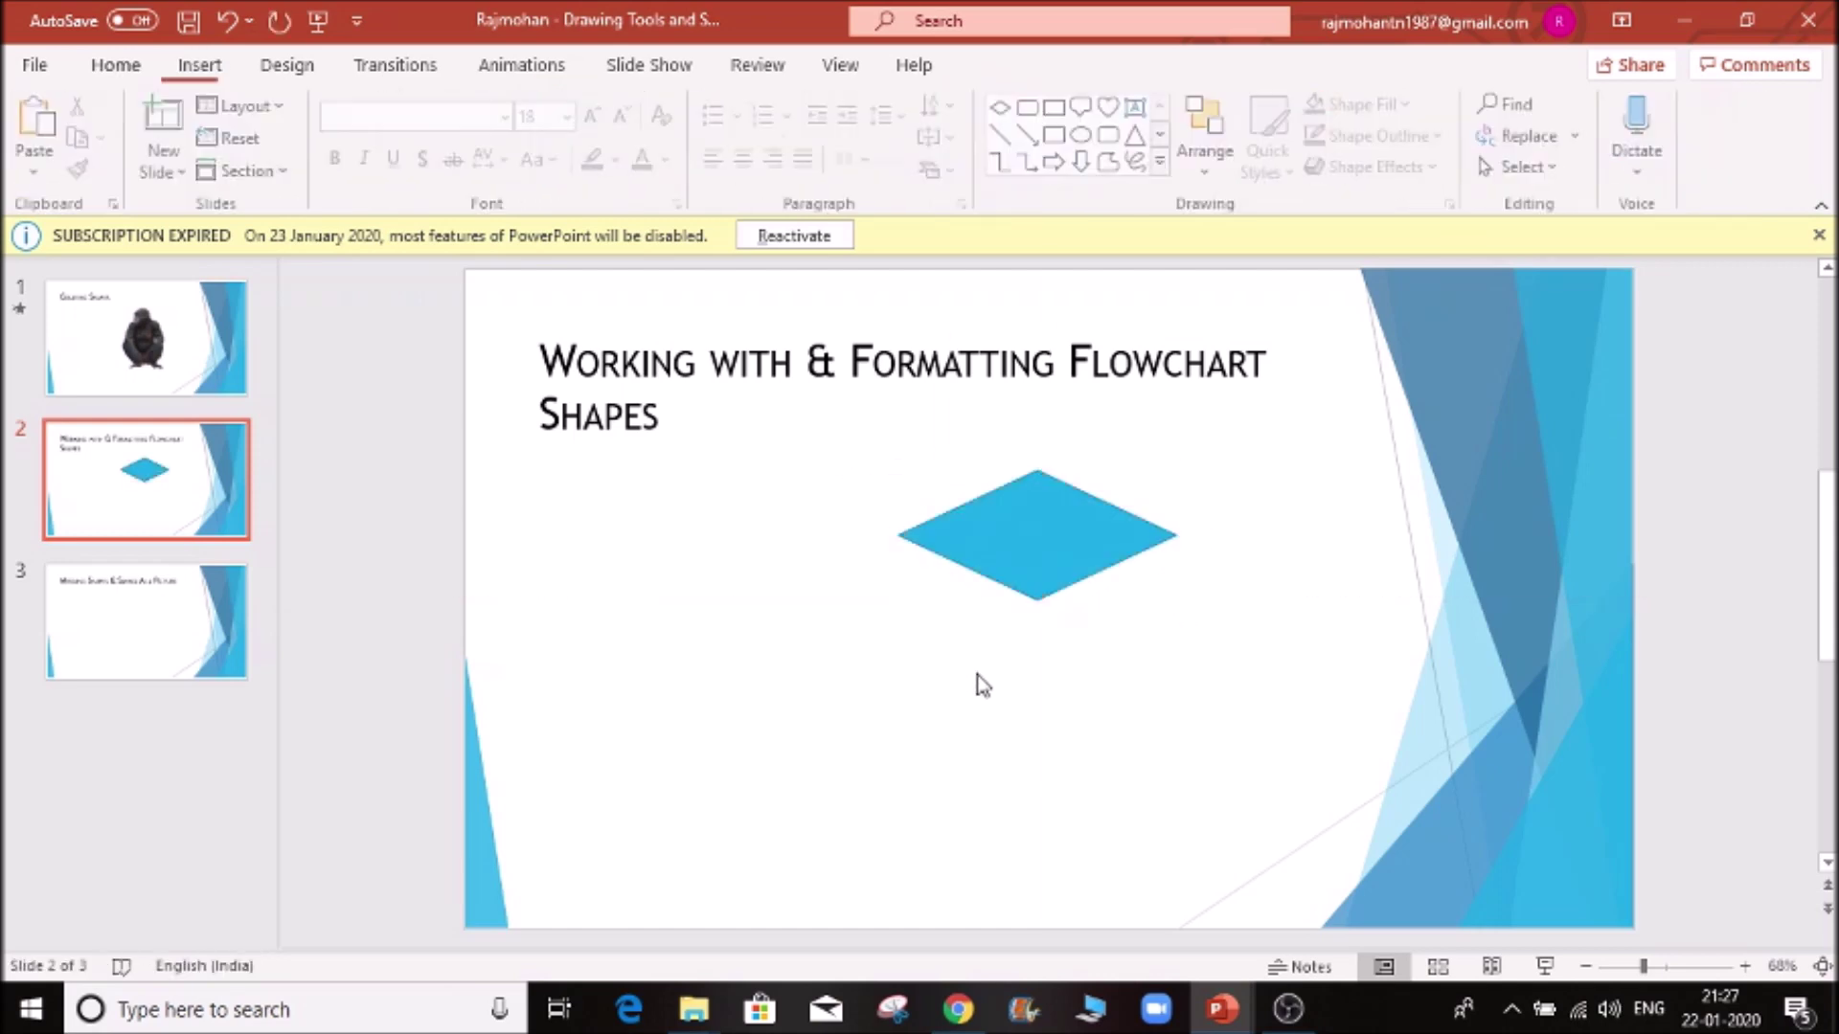
- Reselect the diamond and pick the rounded-rectangle flowchart shape from the Shapes gallery
click(1044, 522)
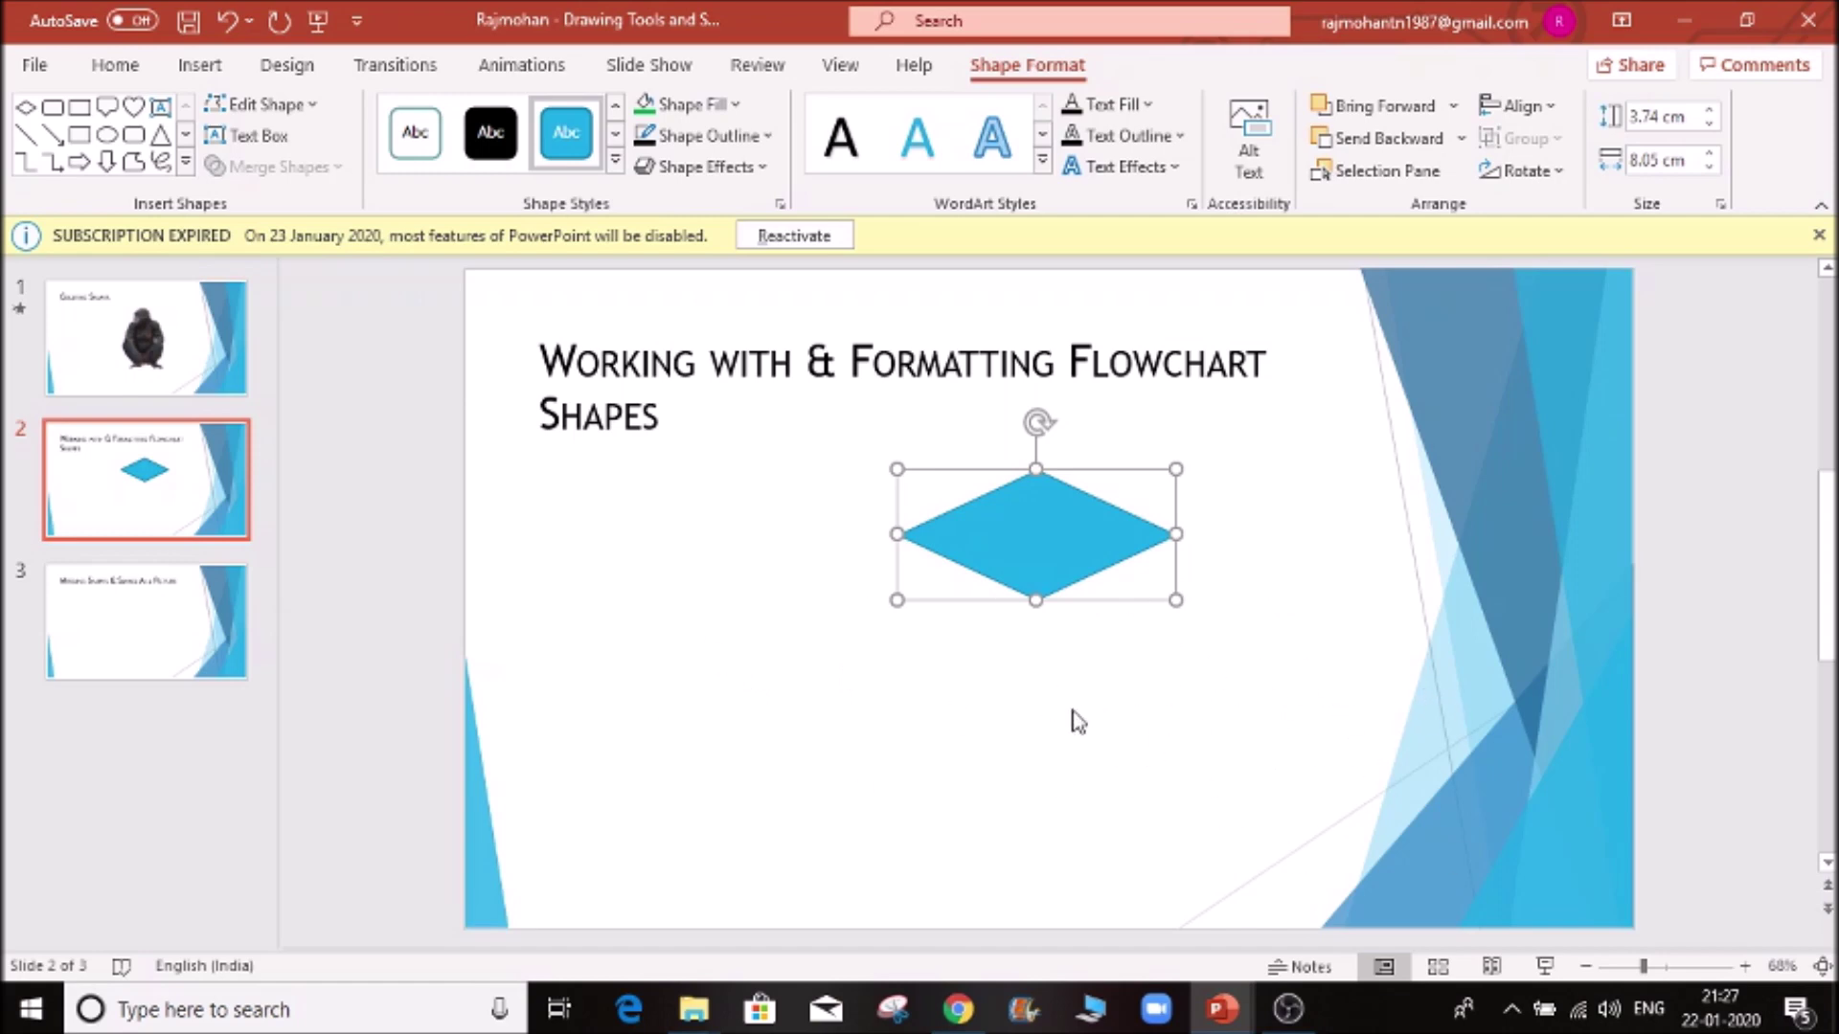
click(747, 623)
click(1013, 521)
click(200, 69)
click(433, 180)
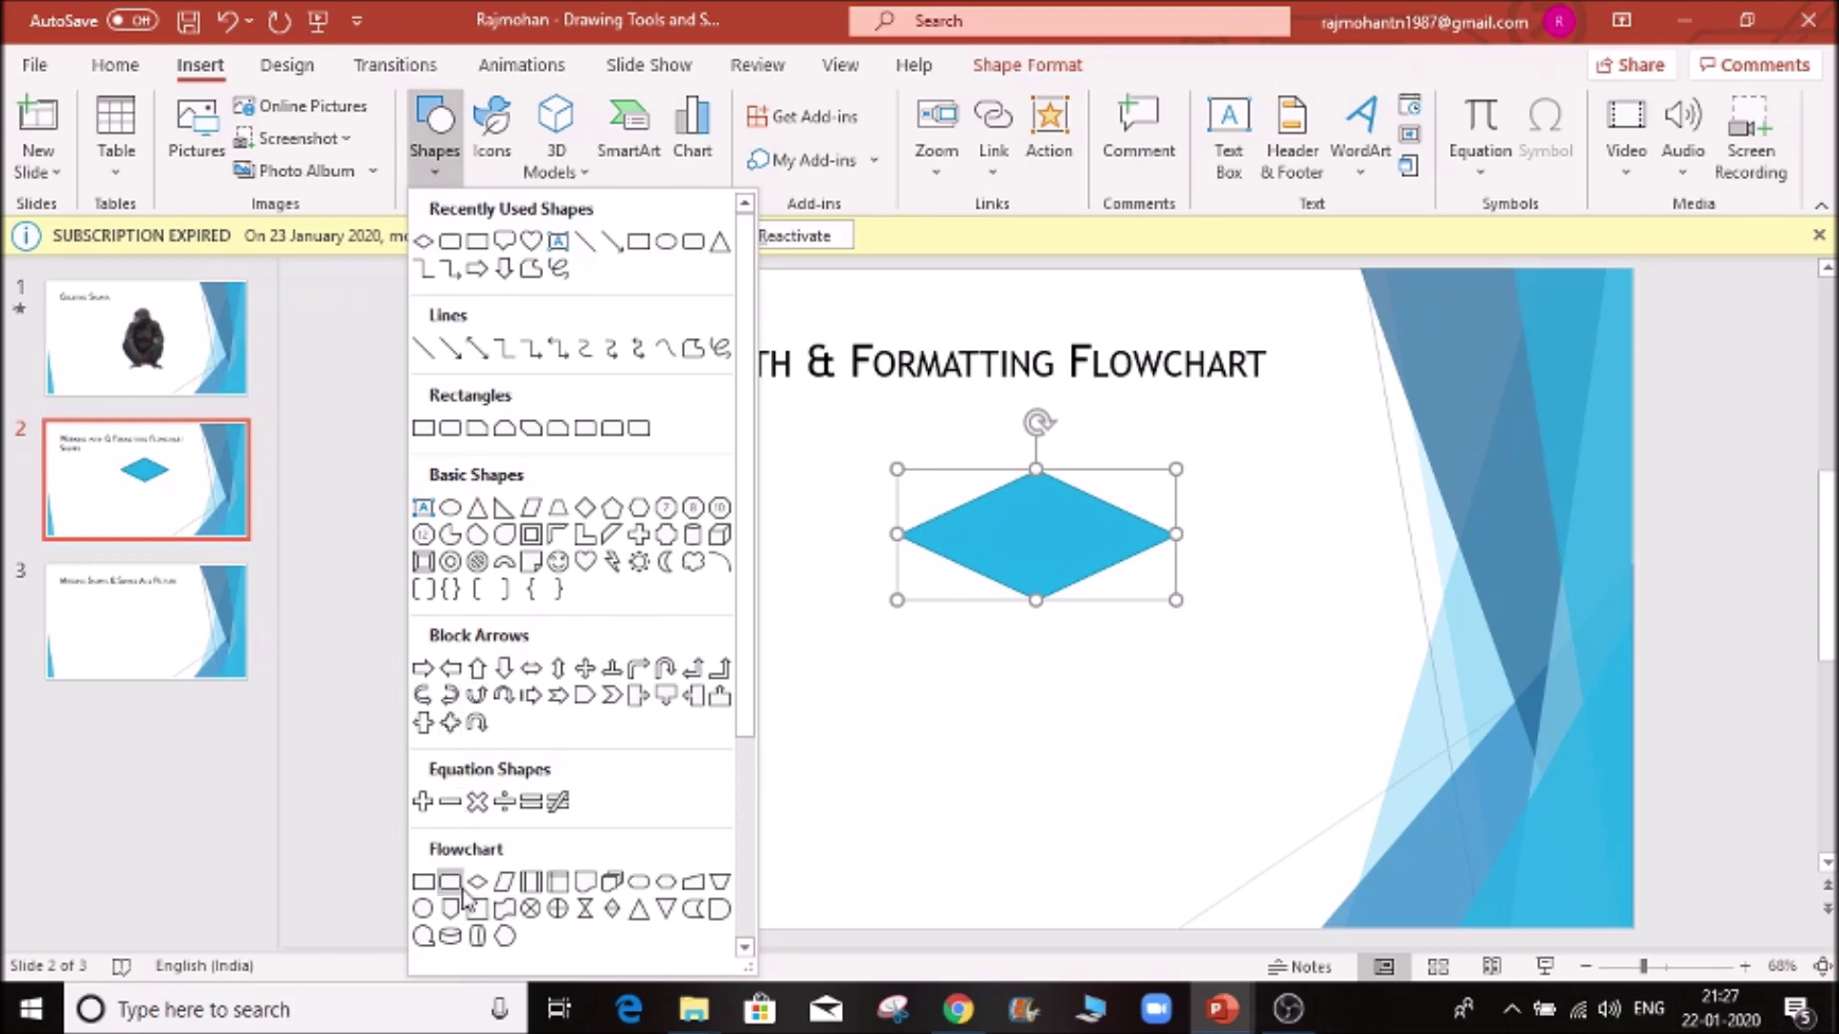
click(447, 883)
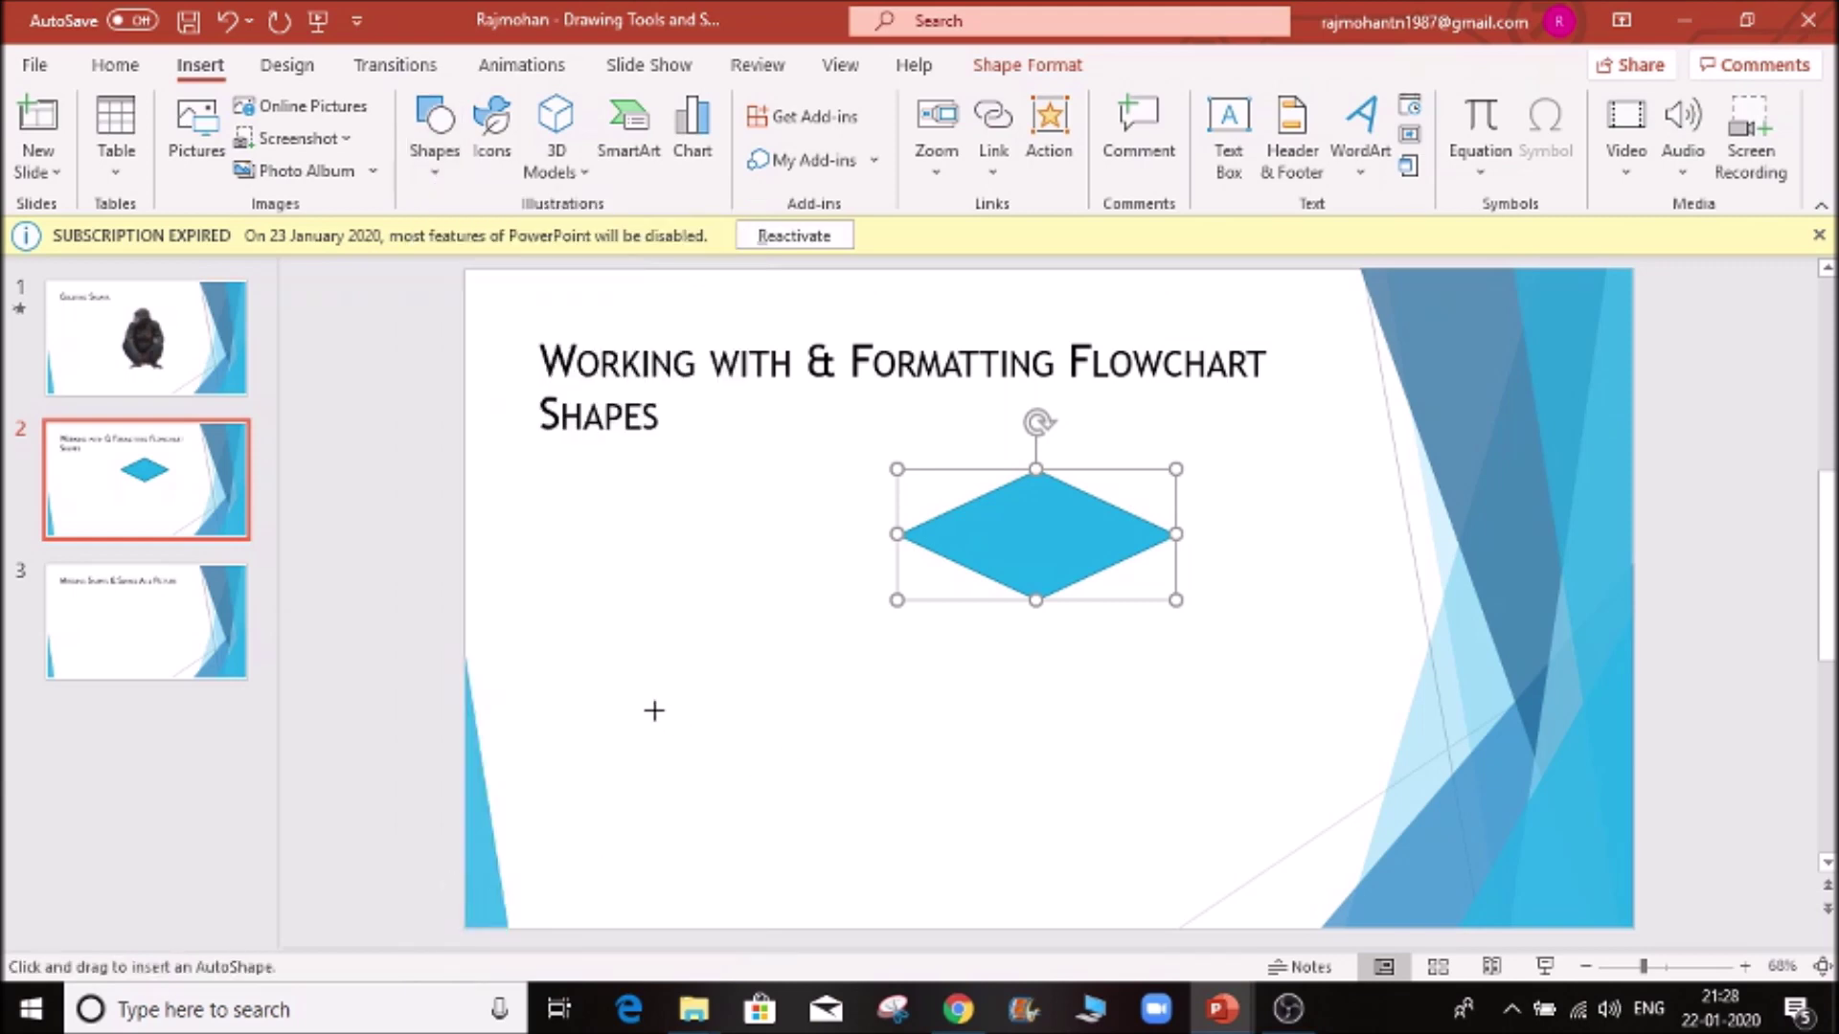
- Draw a rounded rectangle under the diamond, duplicate it with Ctrl+D, and align both side by side
drag(619, 674, 969, 870)
click(1108, 742)
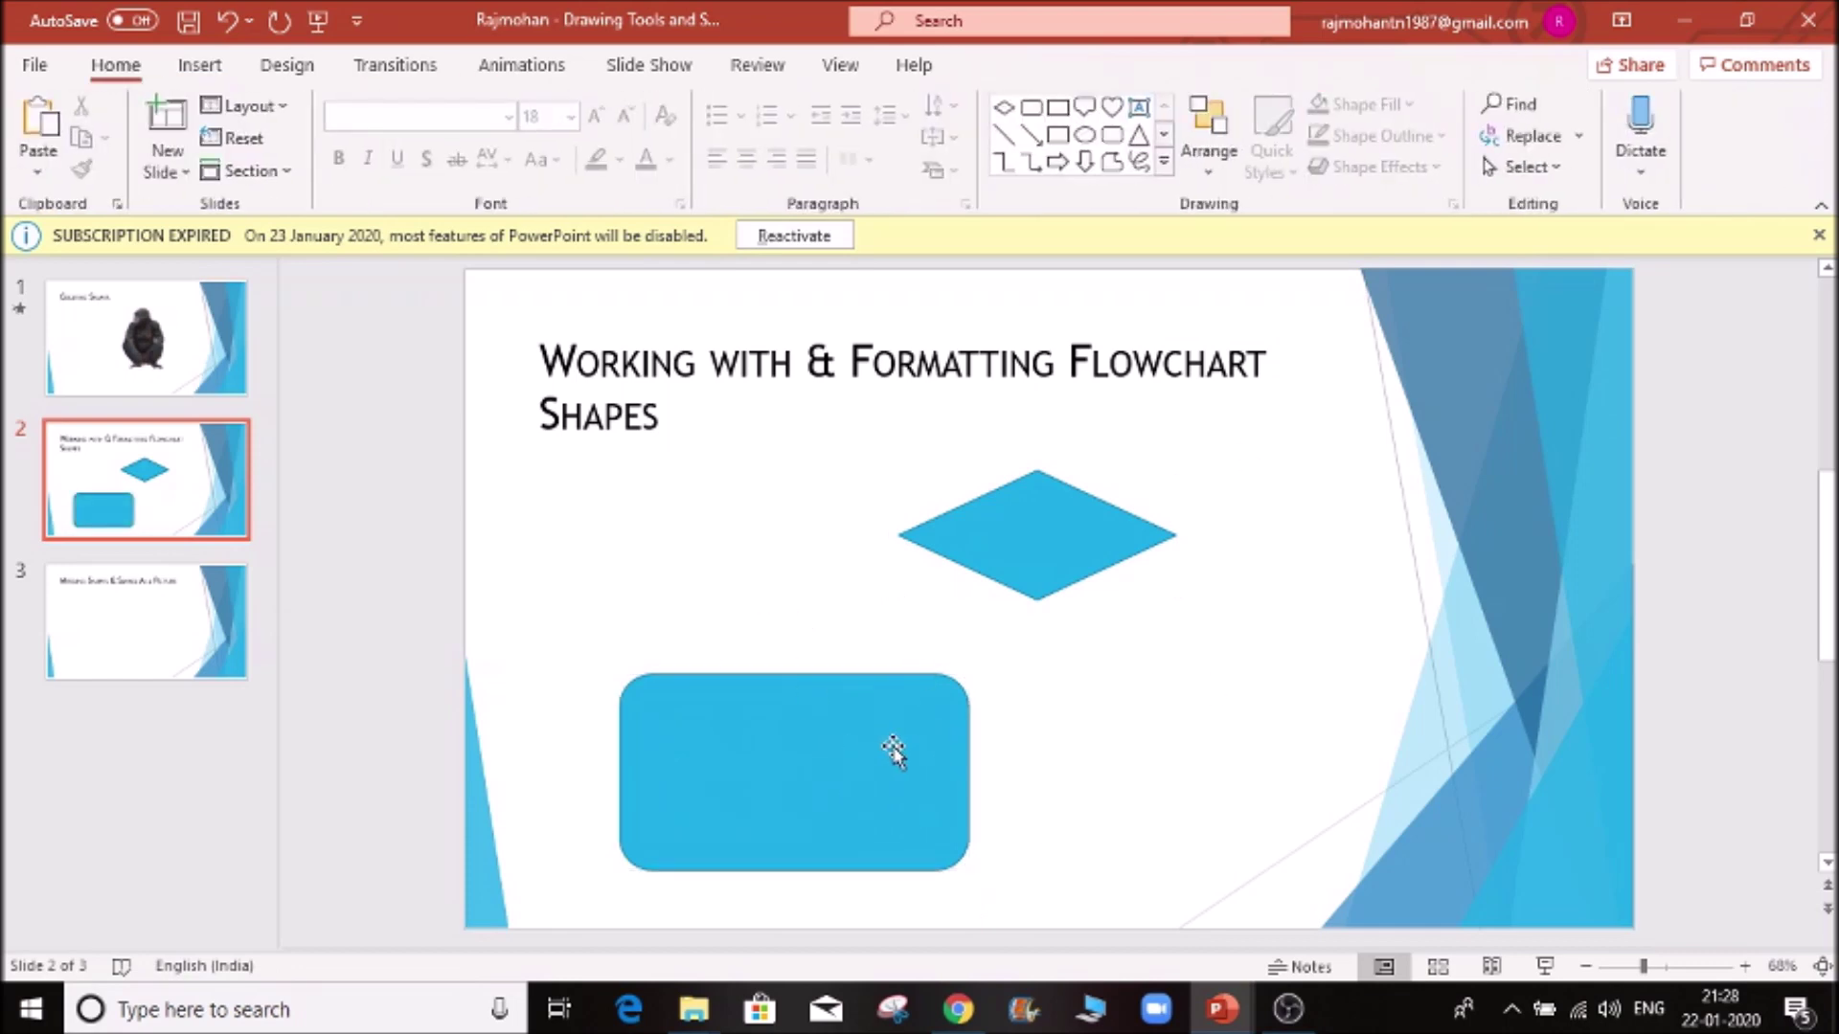
click(866, 730)
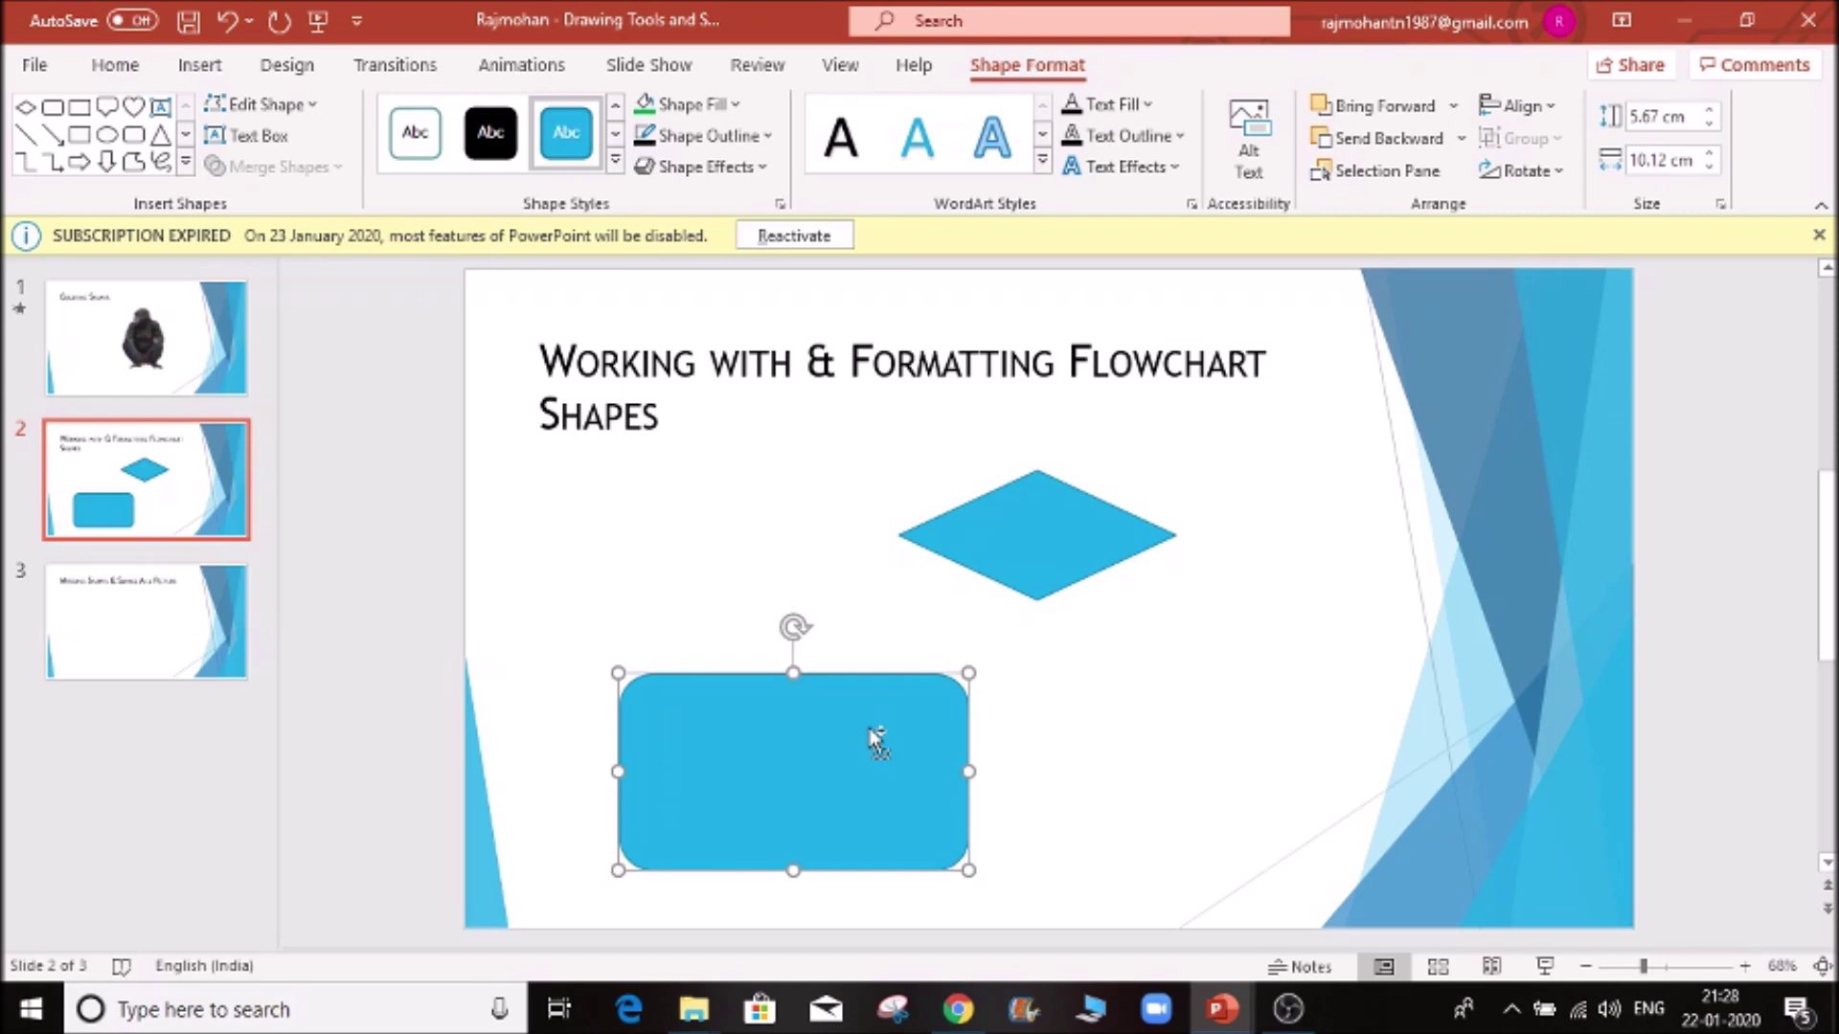
key(ctrl+d)
drag(848, 743, 1267, 749)
mouse_move(792, 784)
mouse_down()
mouse_move(853, 772)
mouse_move(799, 771)
mouse_move(821, 772)
mouse_up()
drag(1215, 738, 1189, 744)
mouse_move(1204, 671)
mouse_down()
mouse_move(1166, 780)
mouse_move(1178, 665)
mouse_up()
click(1308, 556)
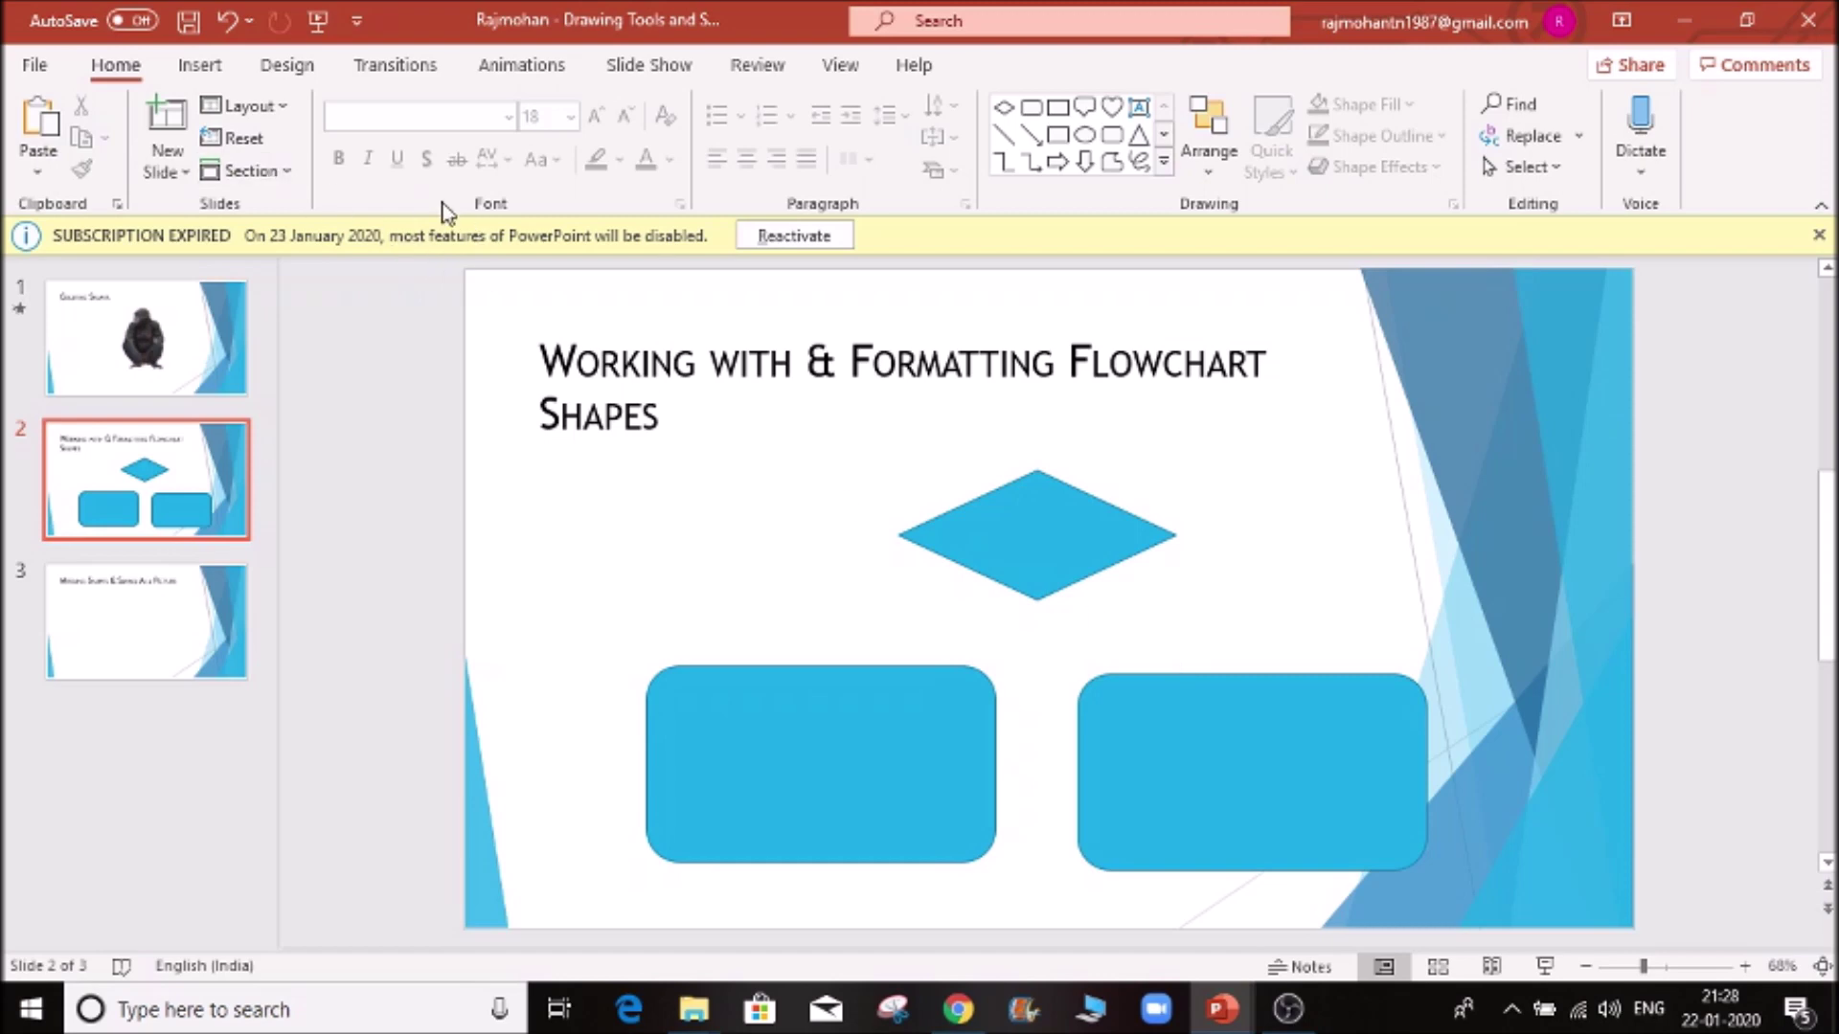
click(201, 65)
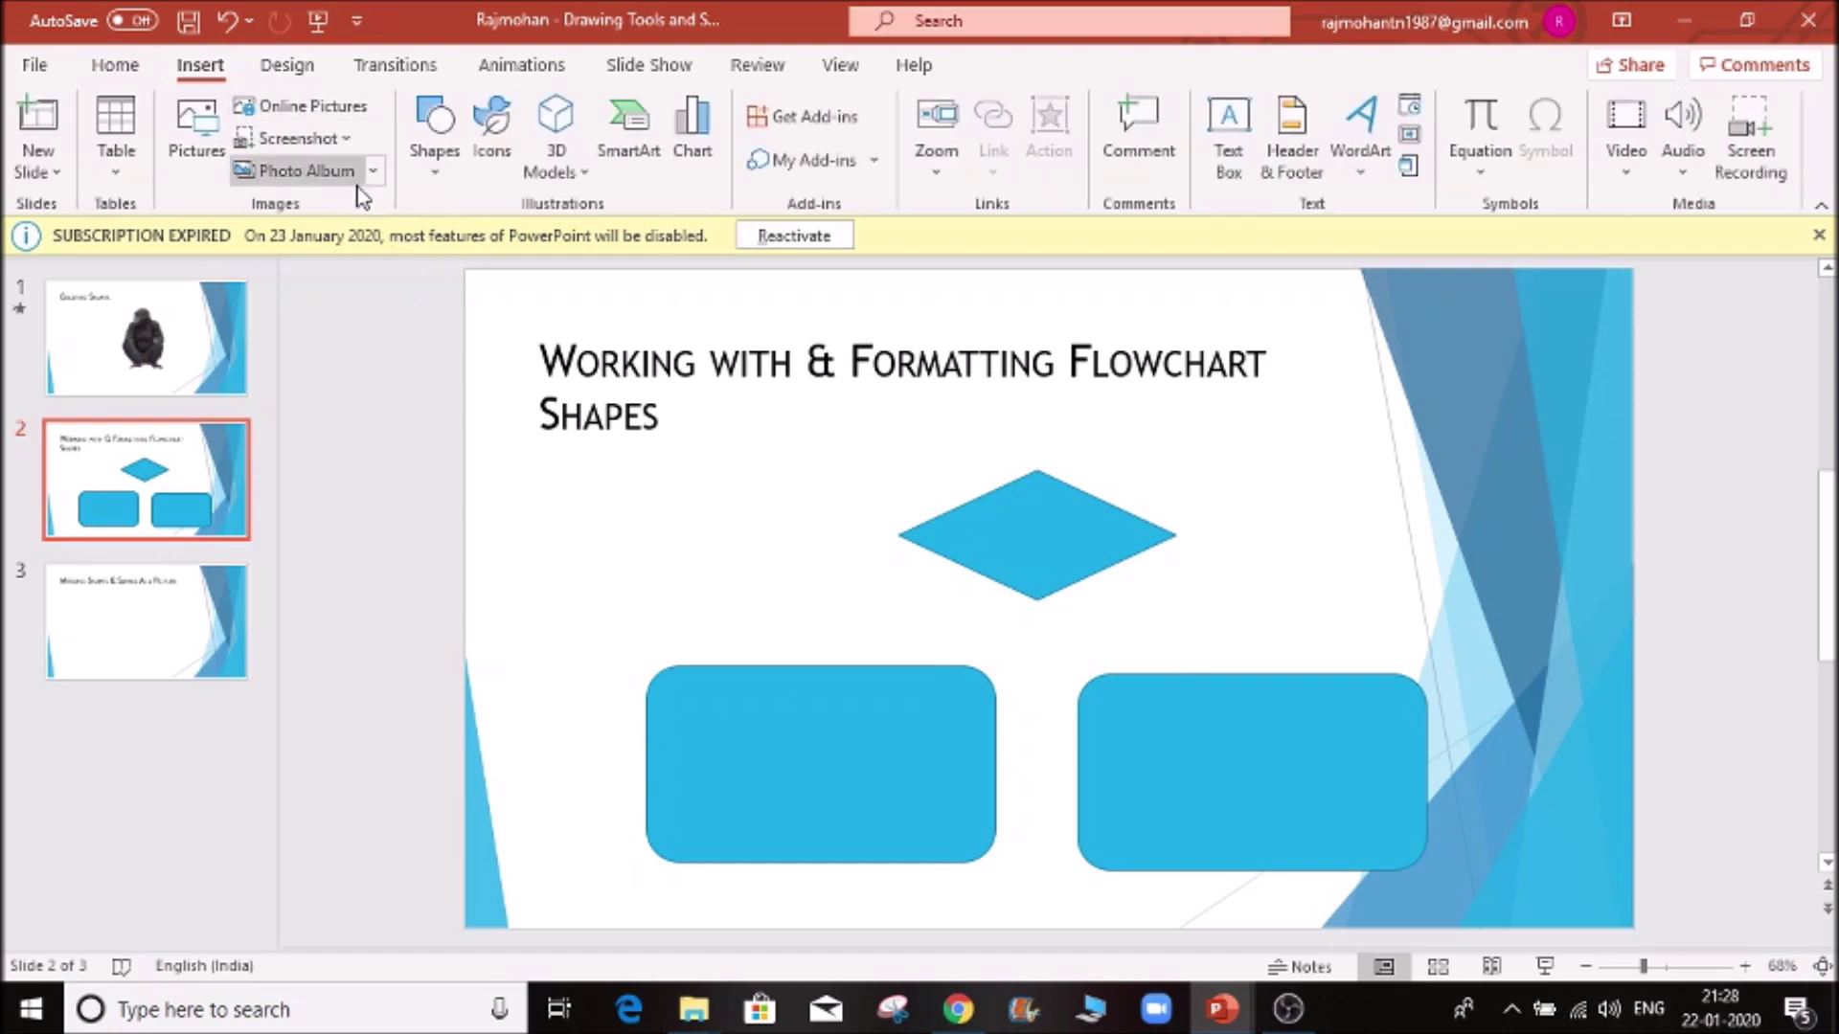
click(436, 173)
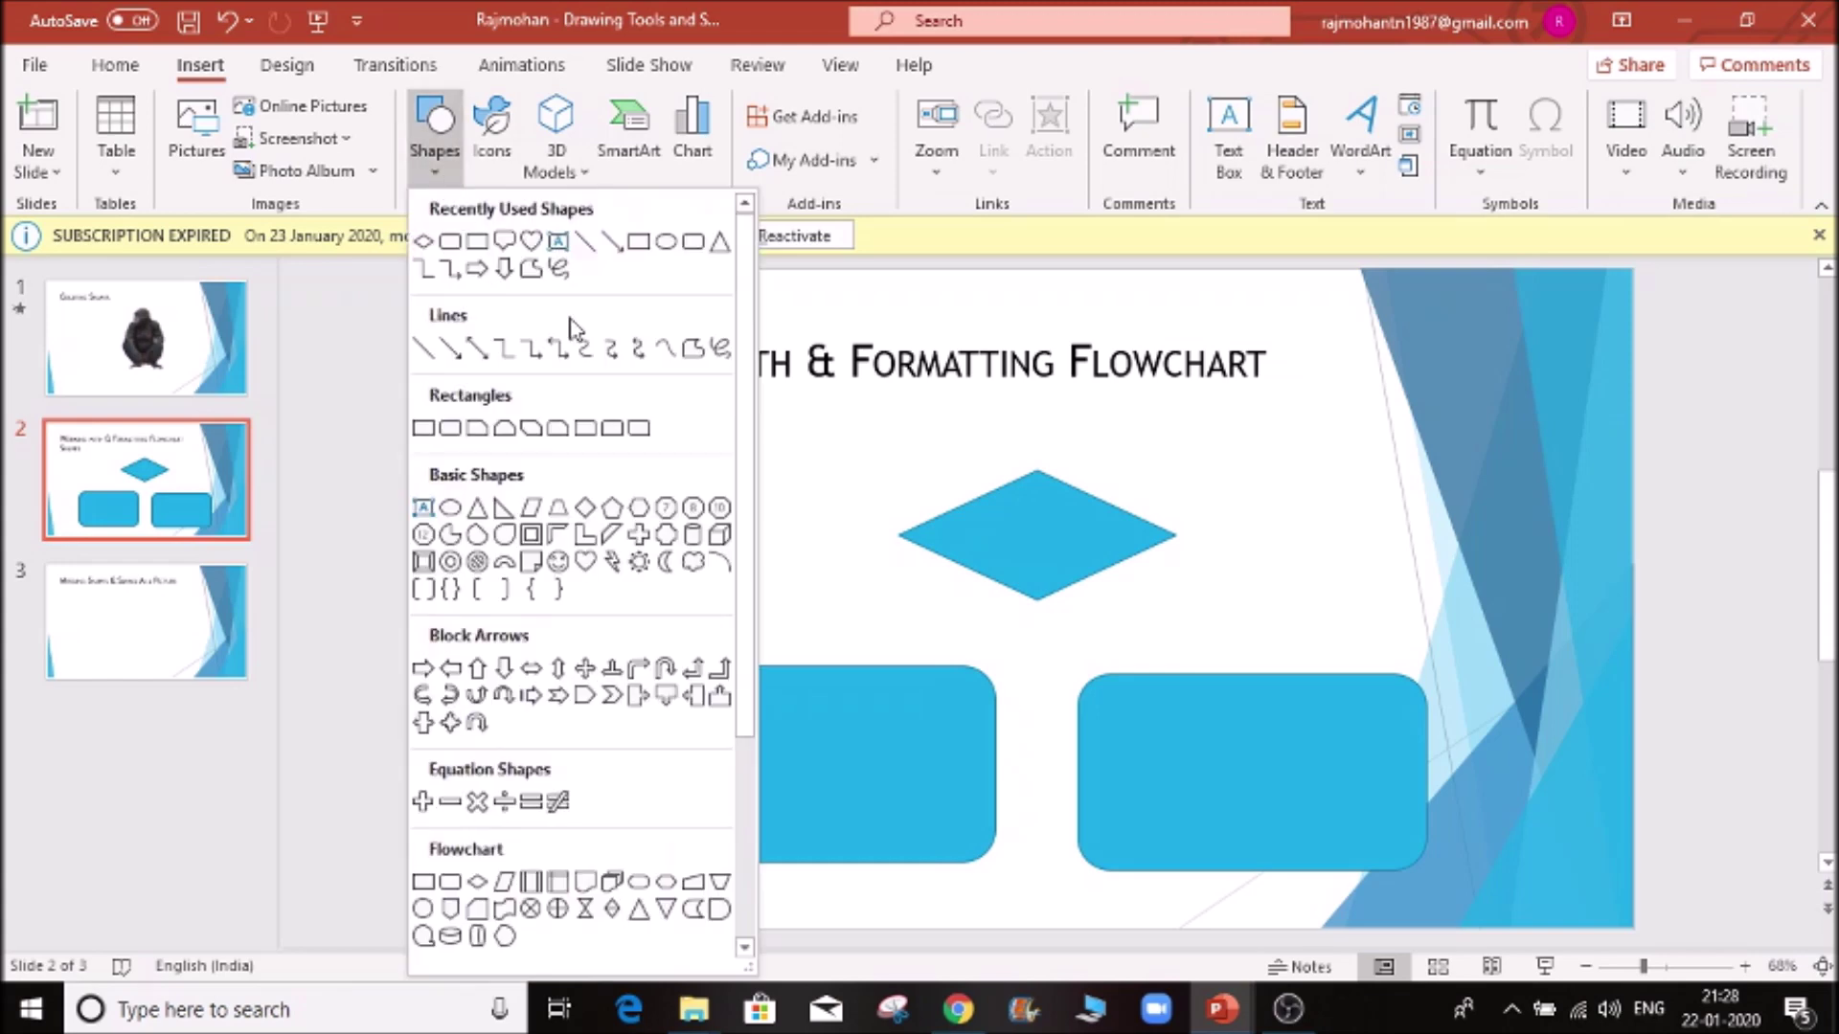
click(499, 271)
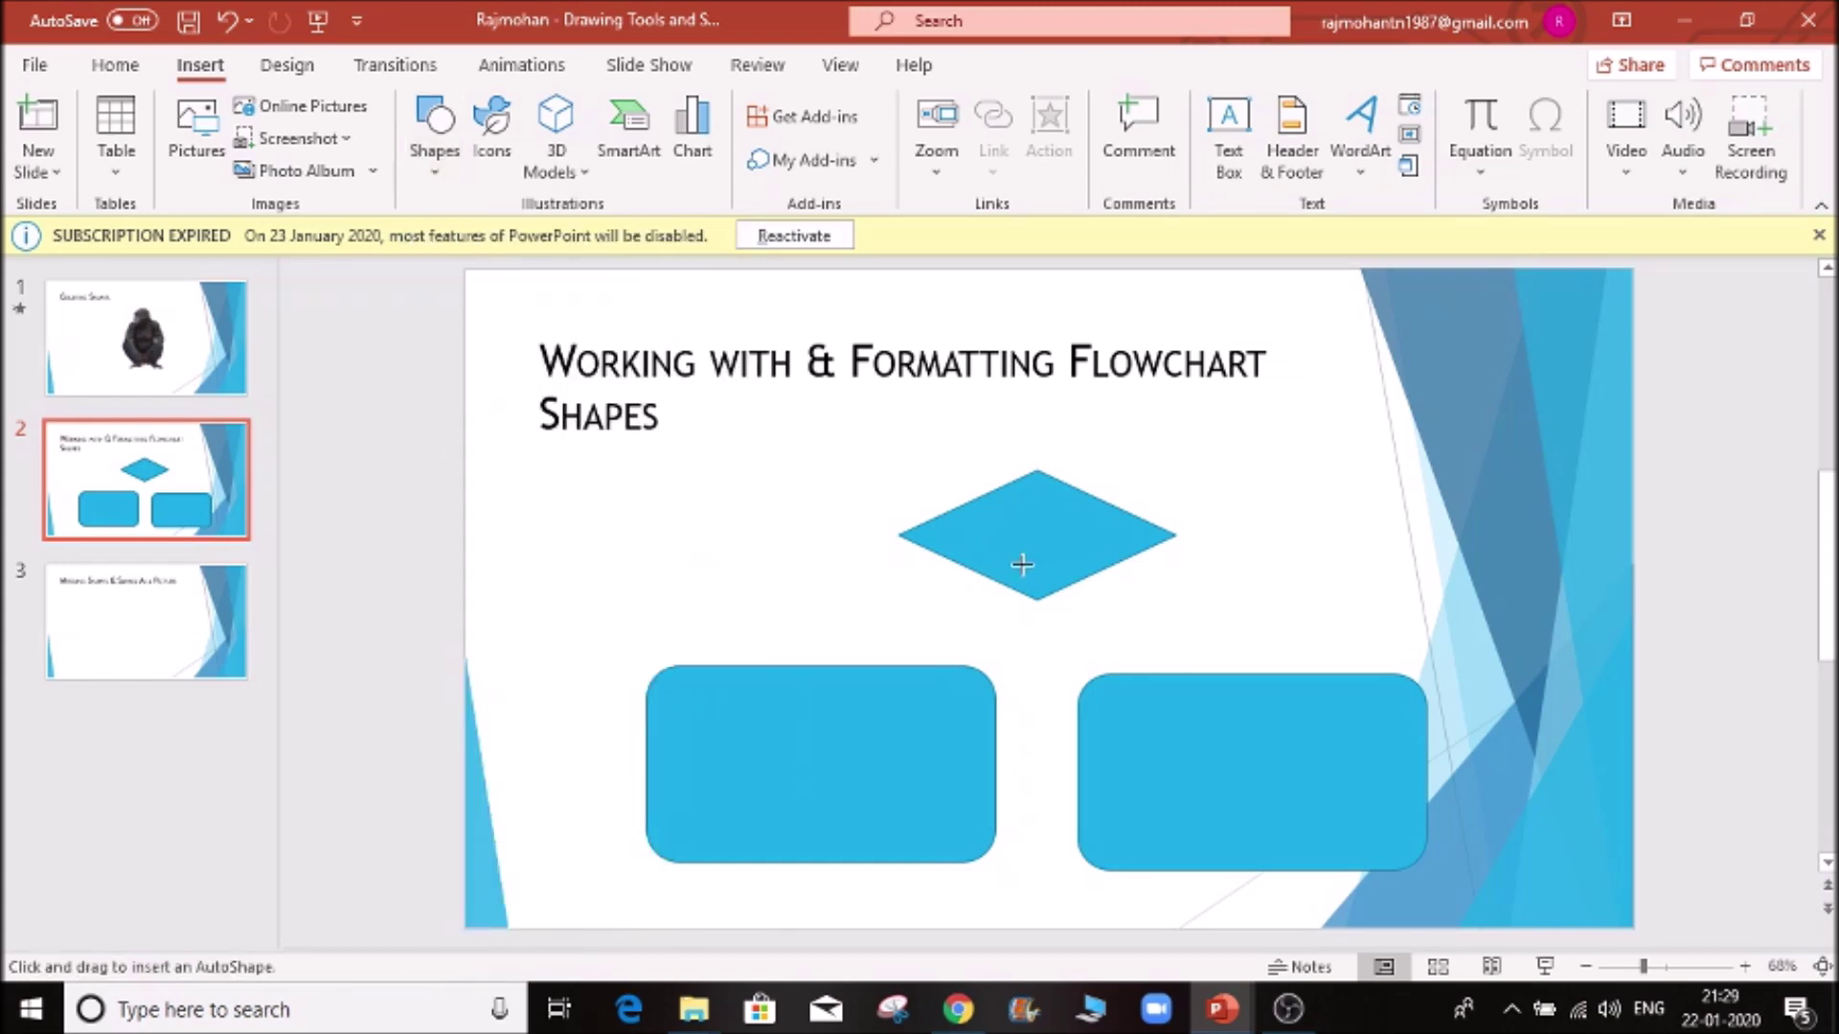
drag(1050, 572, 1096, 666)
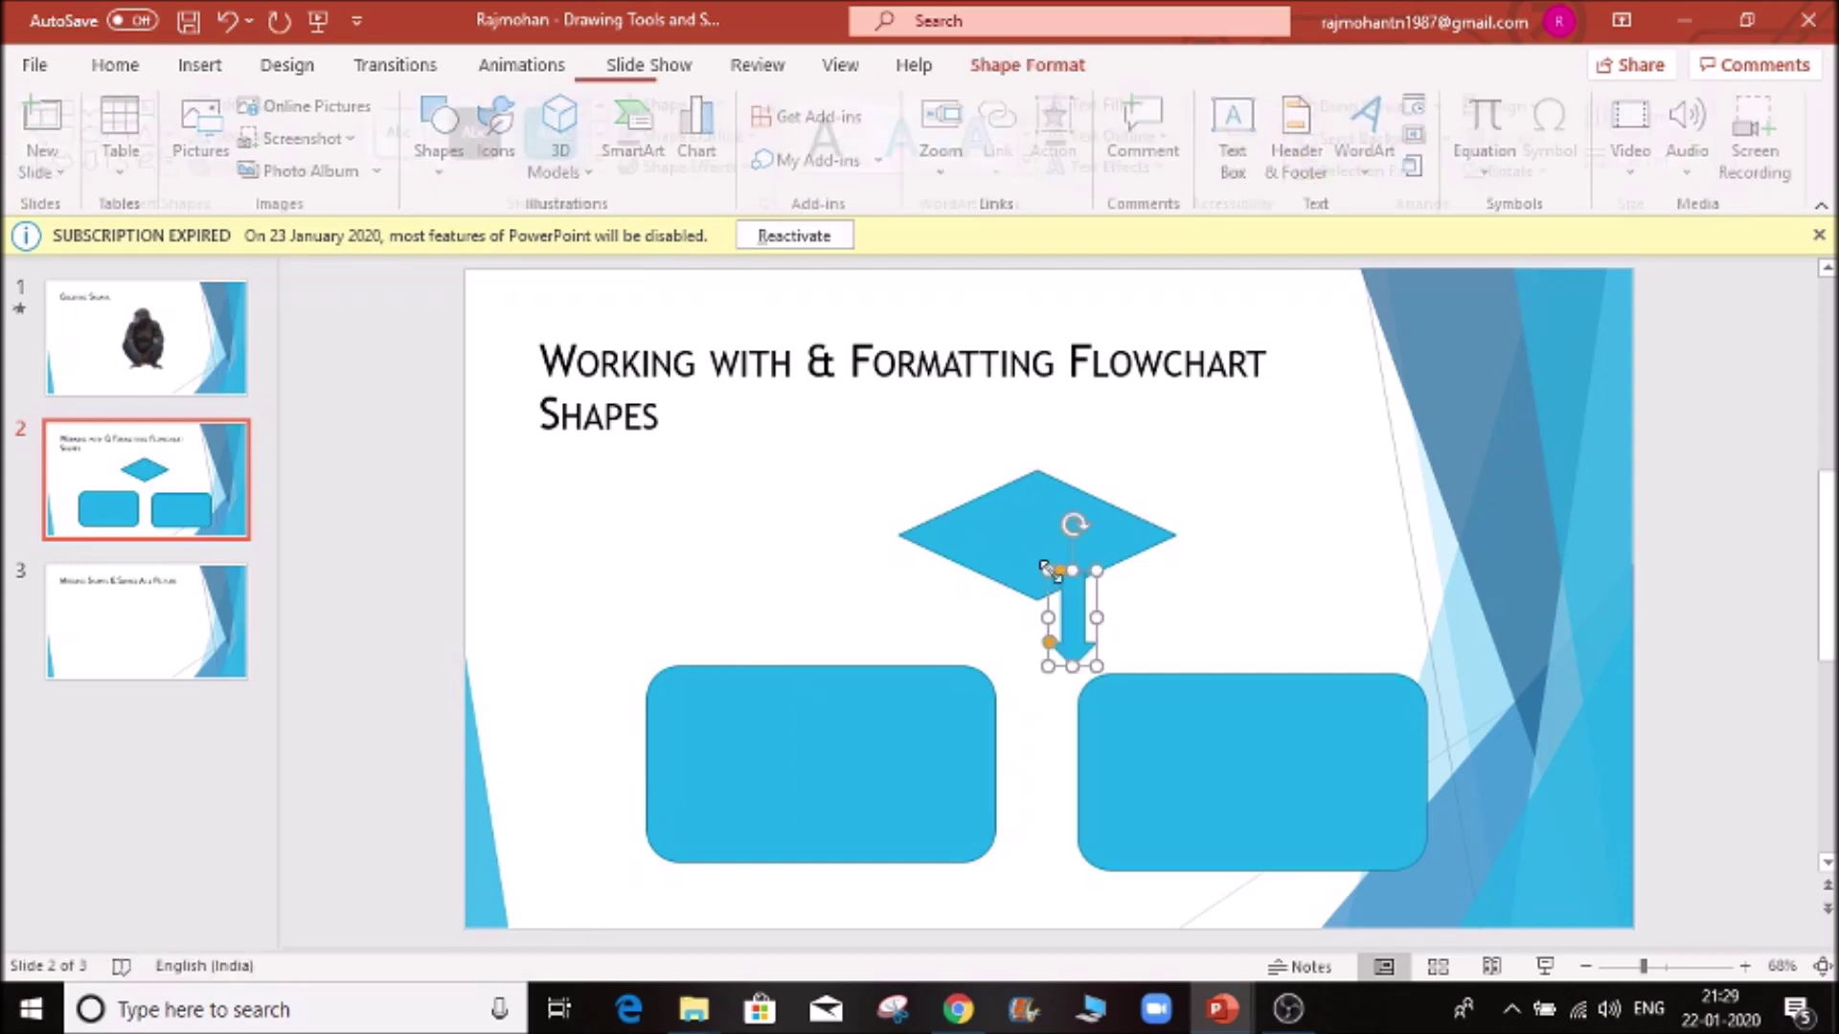
drag(1060, 584, 1039, 656)
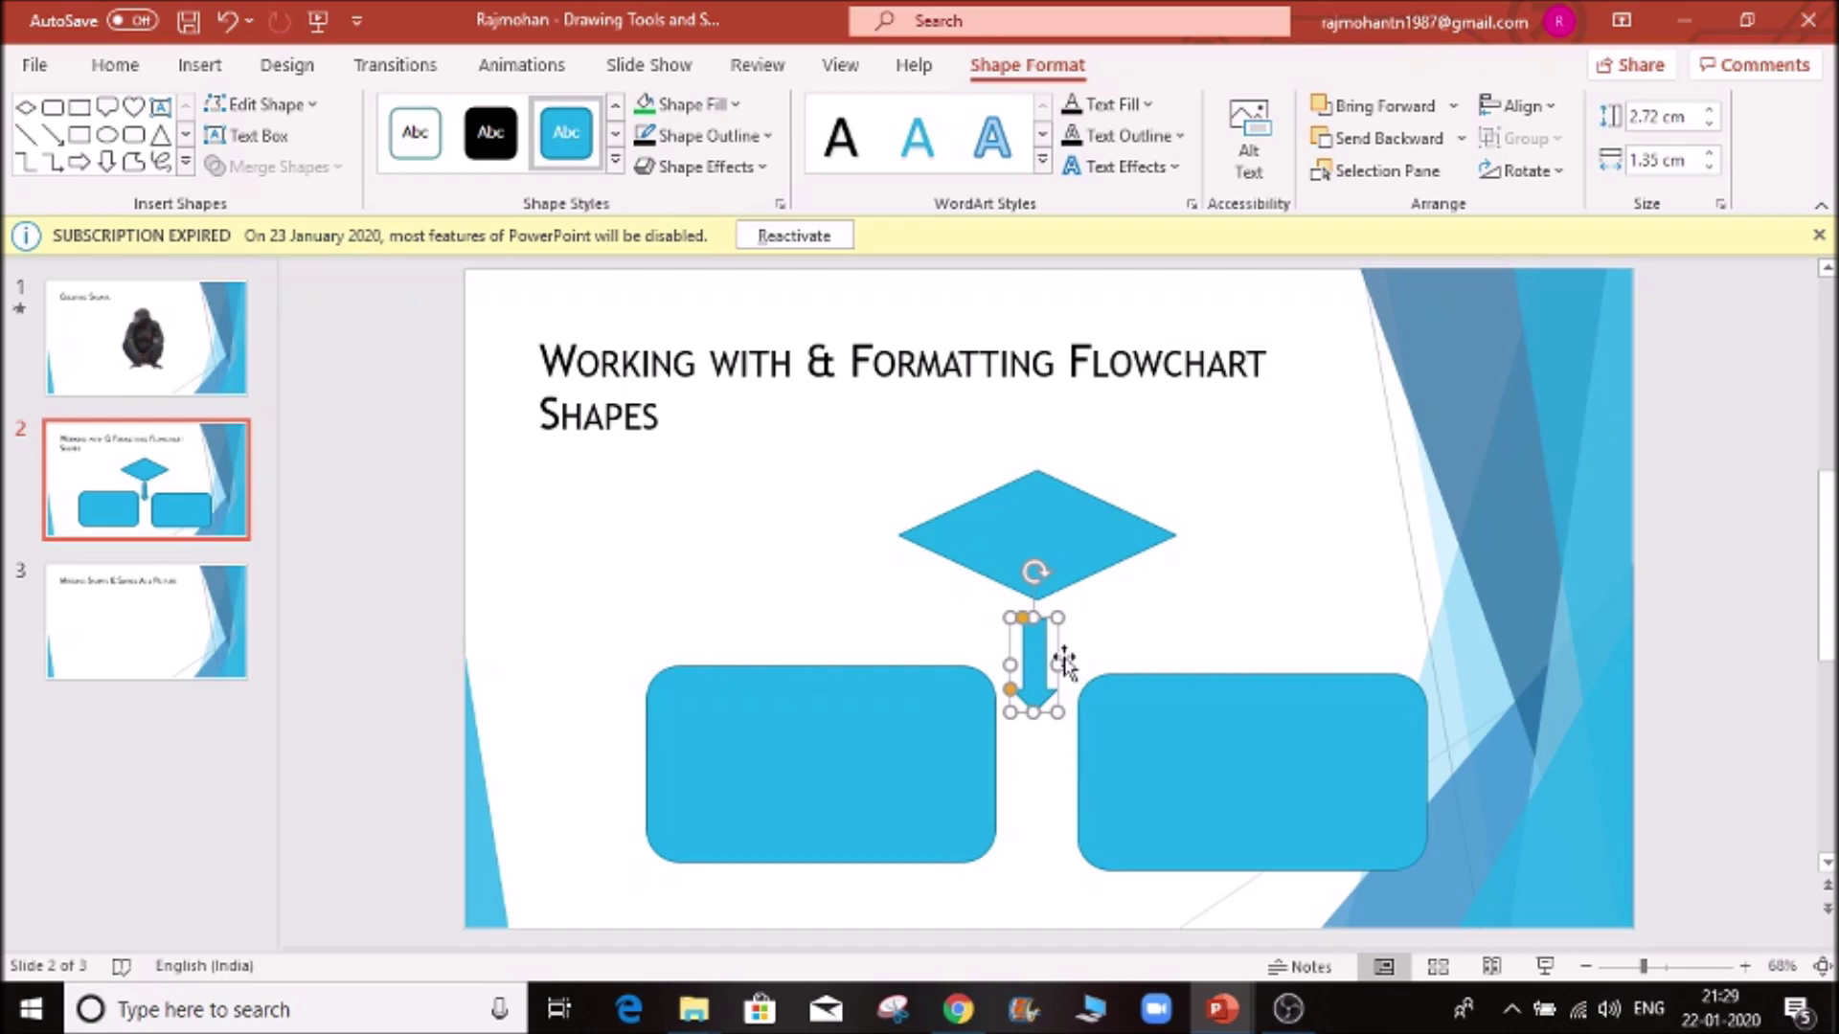
click(1017, 556)
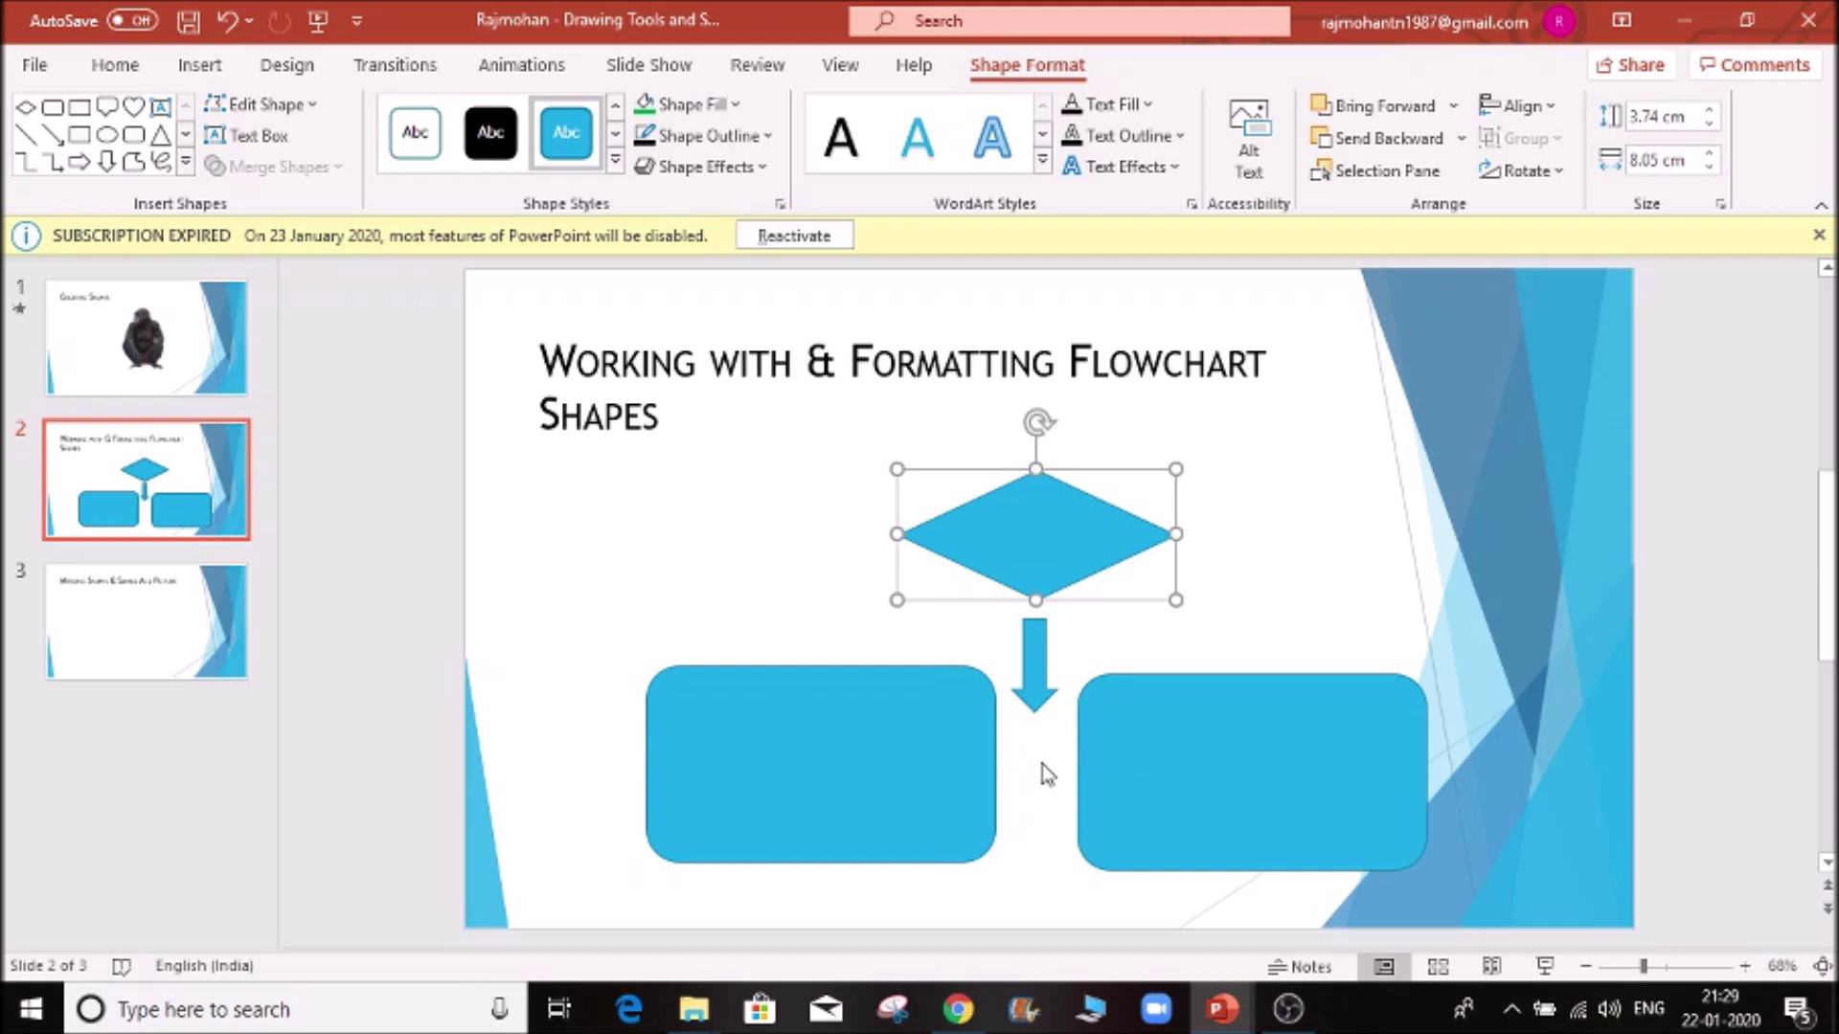
click(1041, 668)
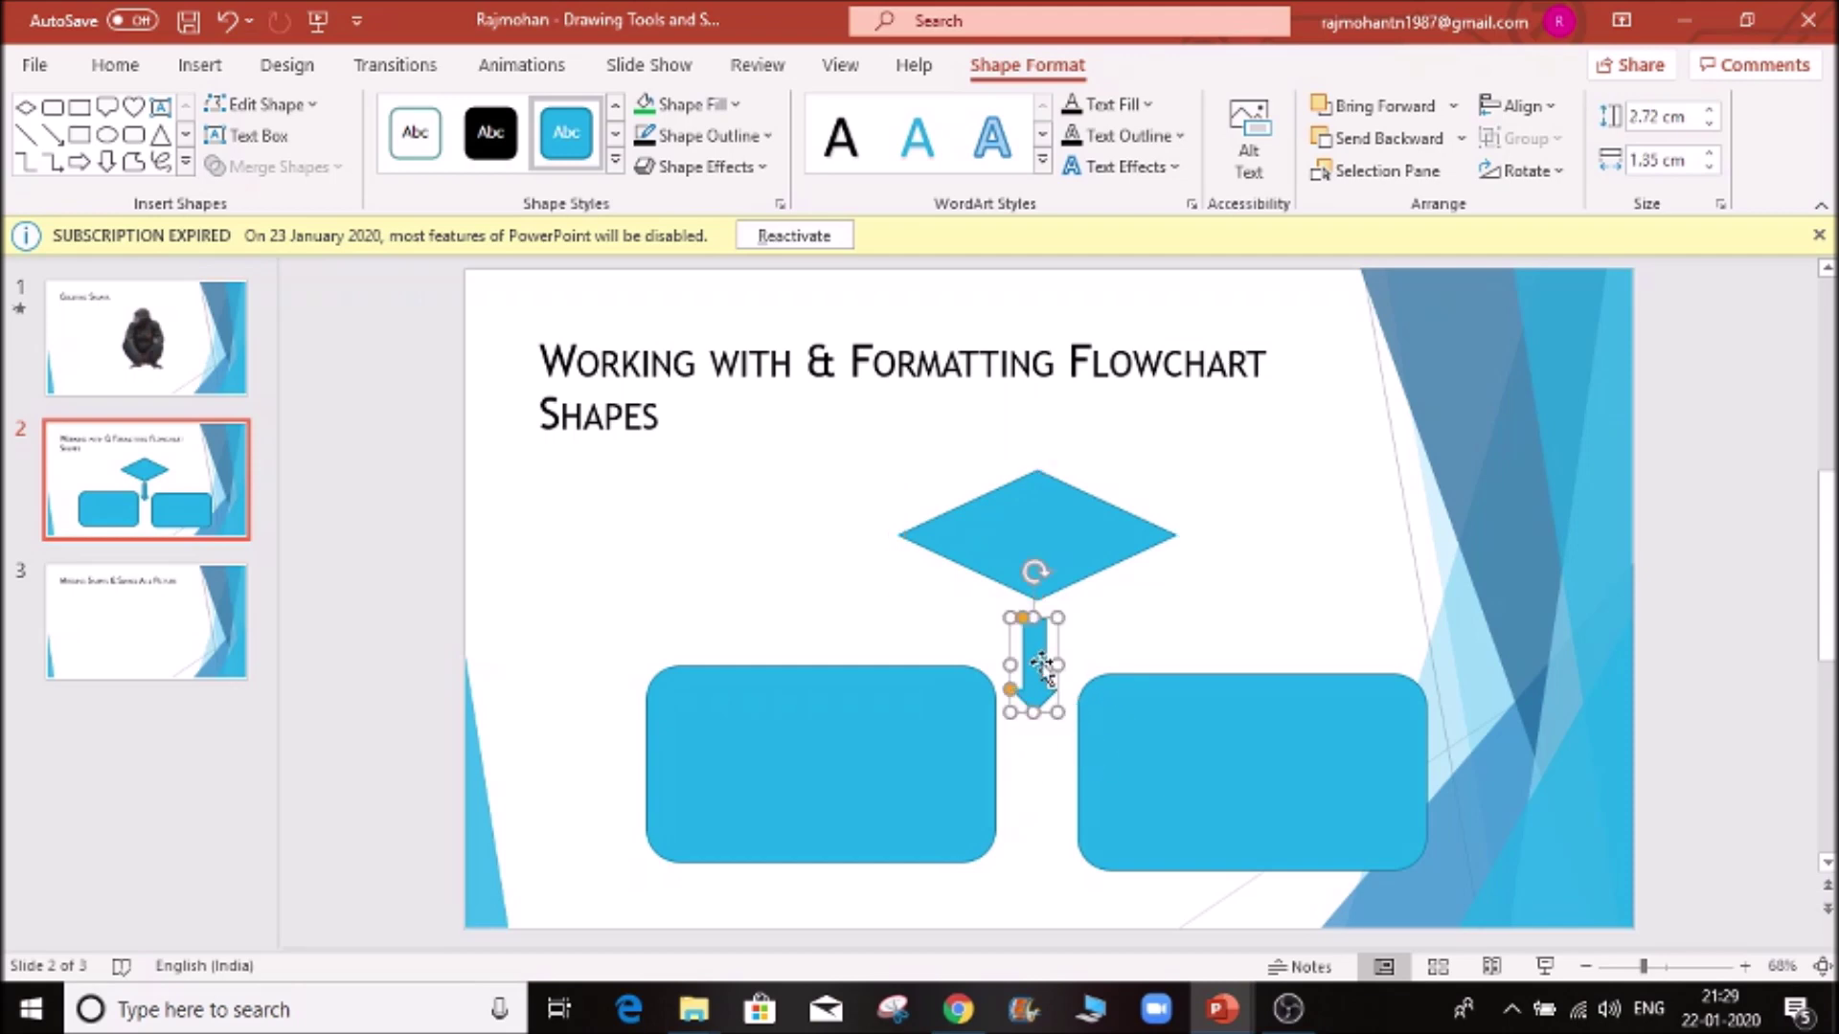
key(Delete)
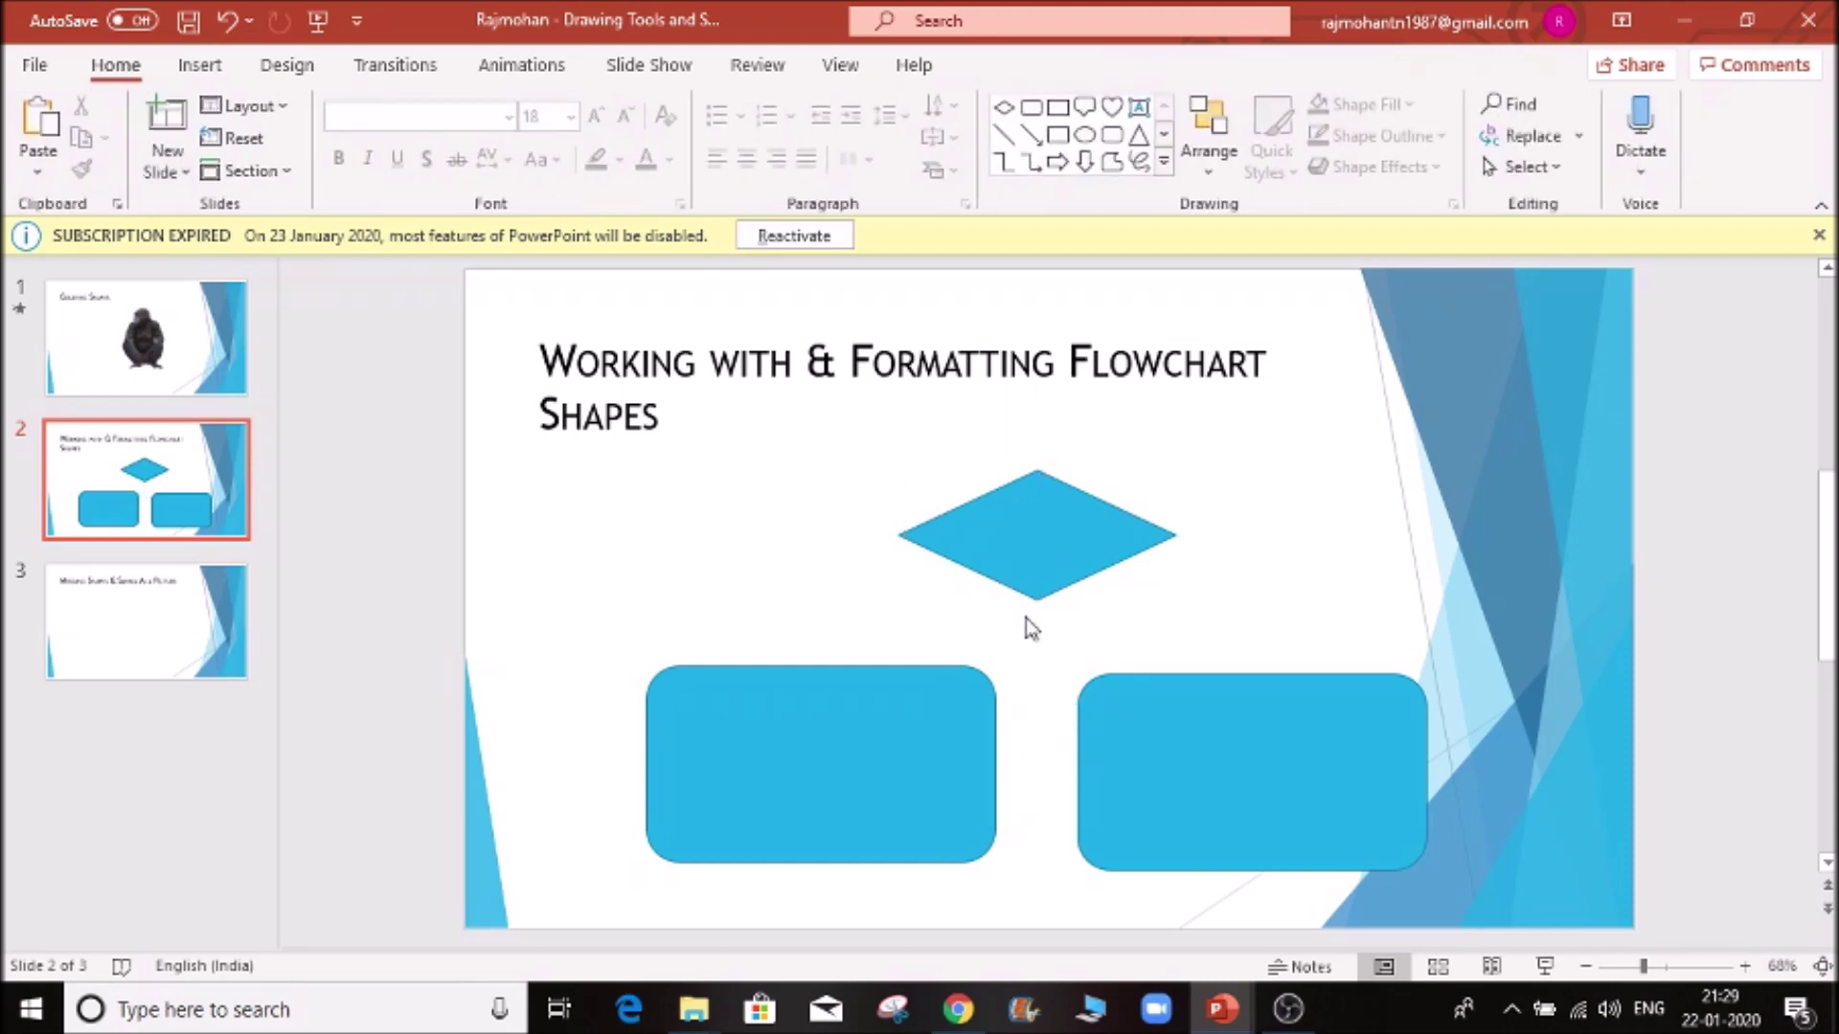
click(1006, 556)
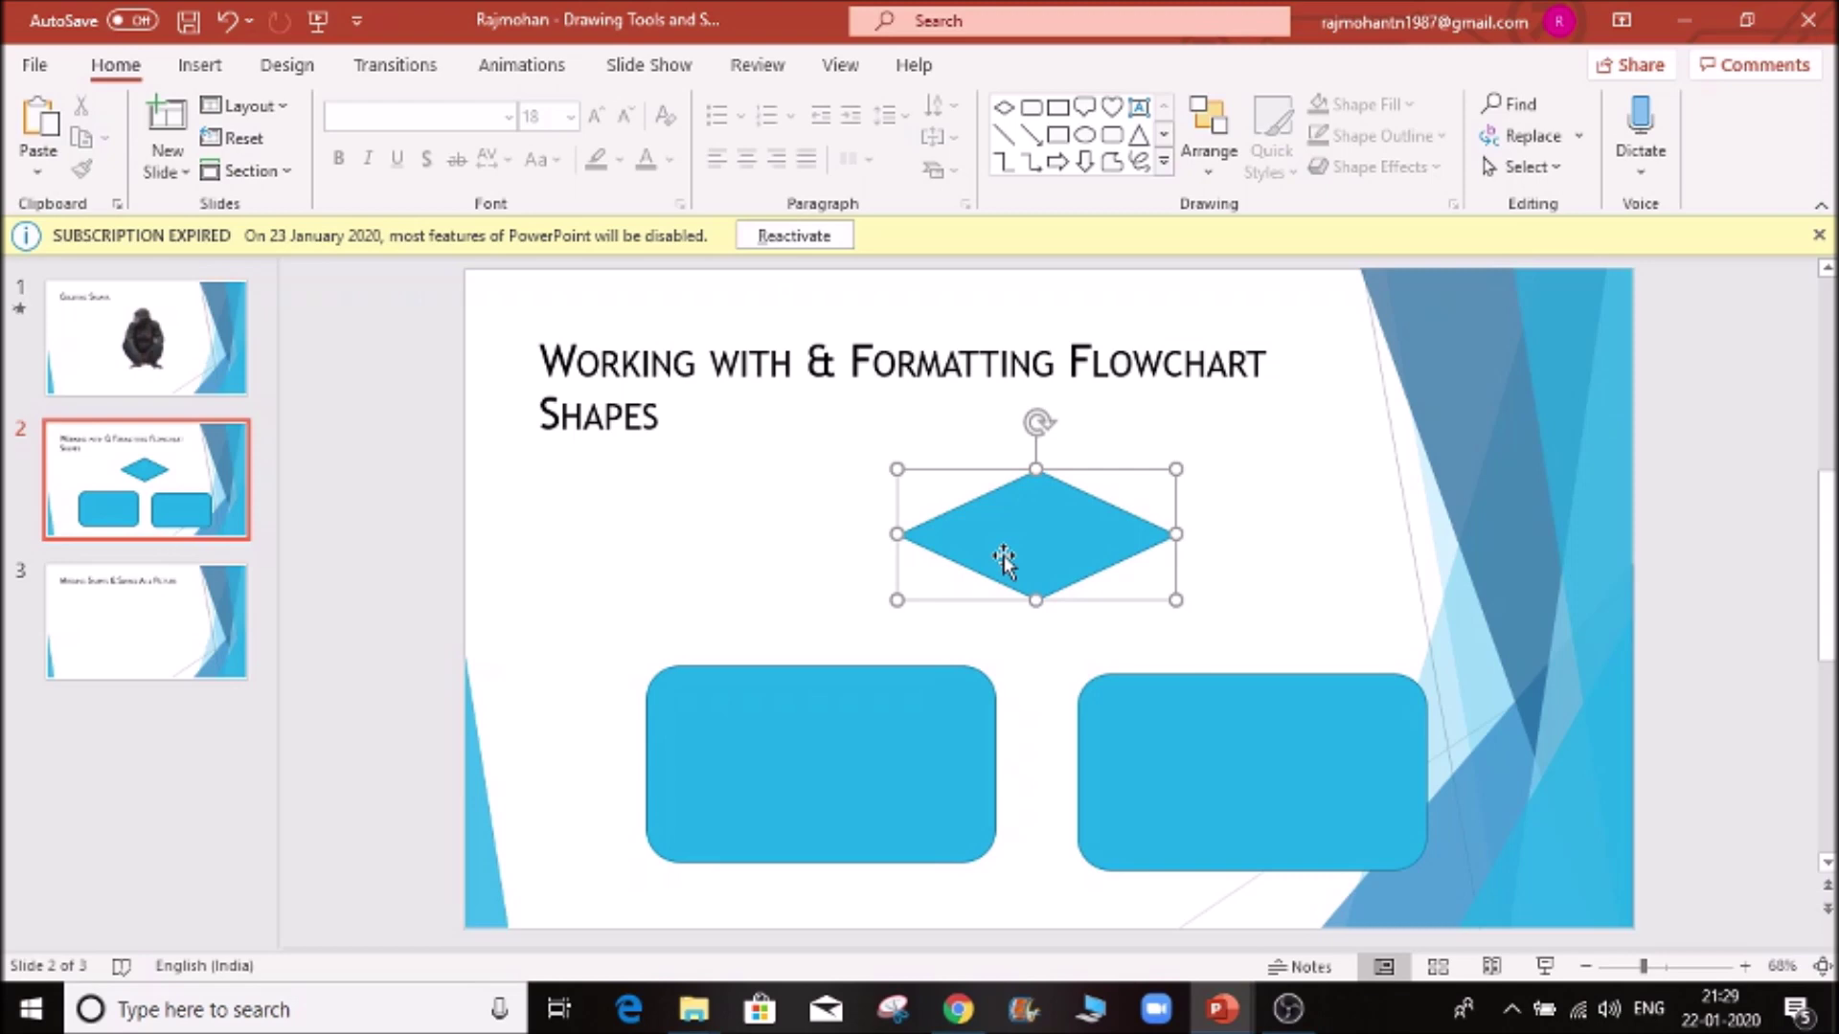
- Draw an arrow connector from the diamond's left corner to the left rectangle's top
click(198, 65)
click(447, 181)
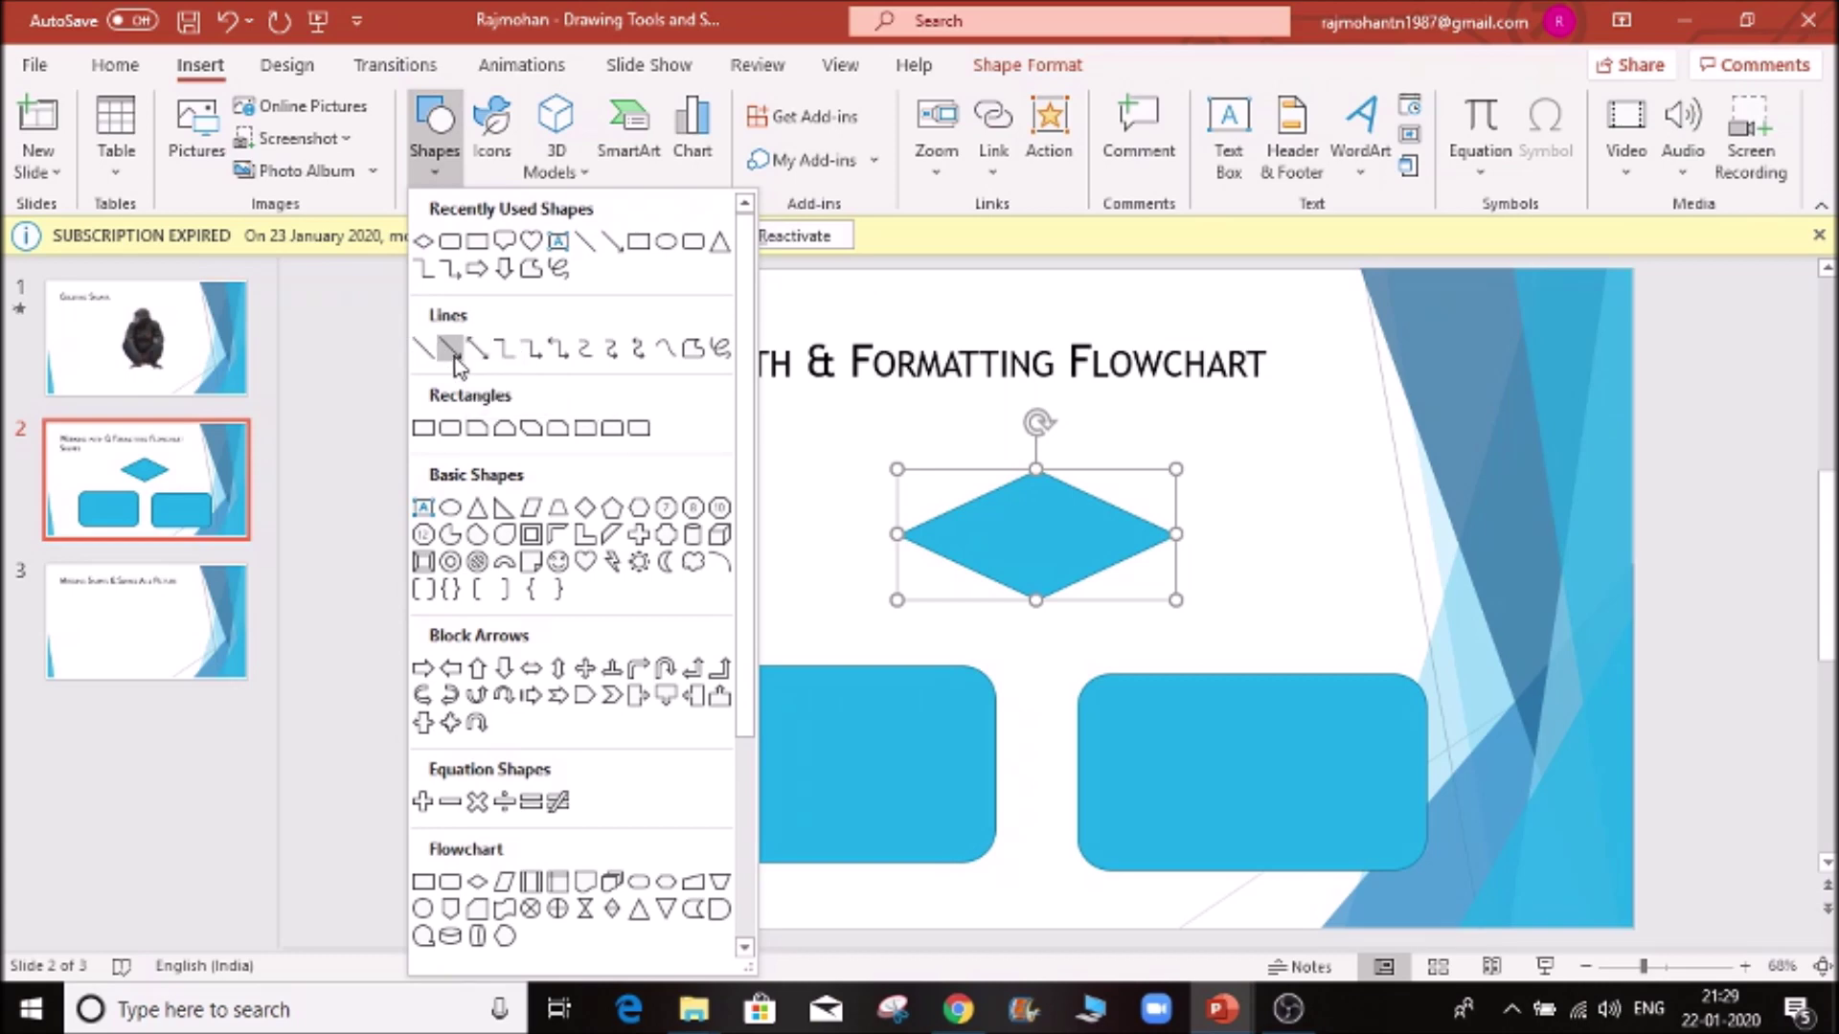
click(452, 355)
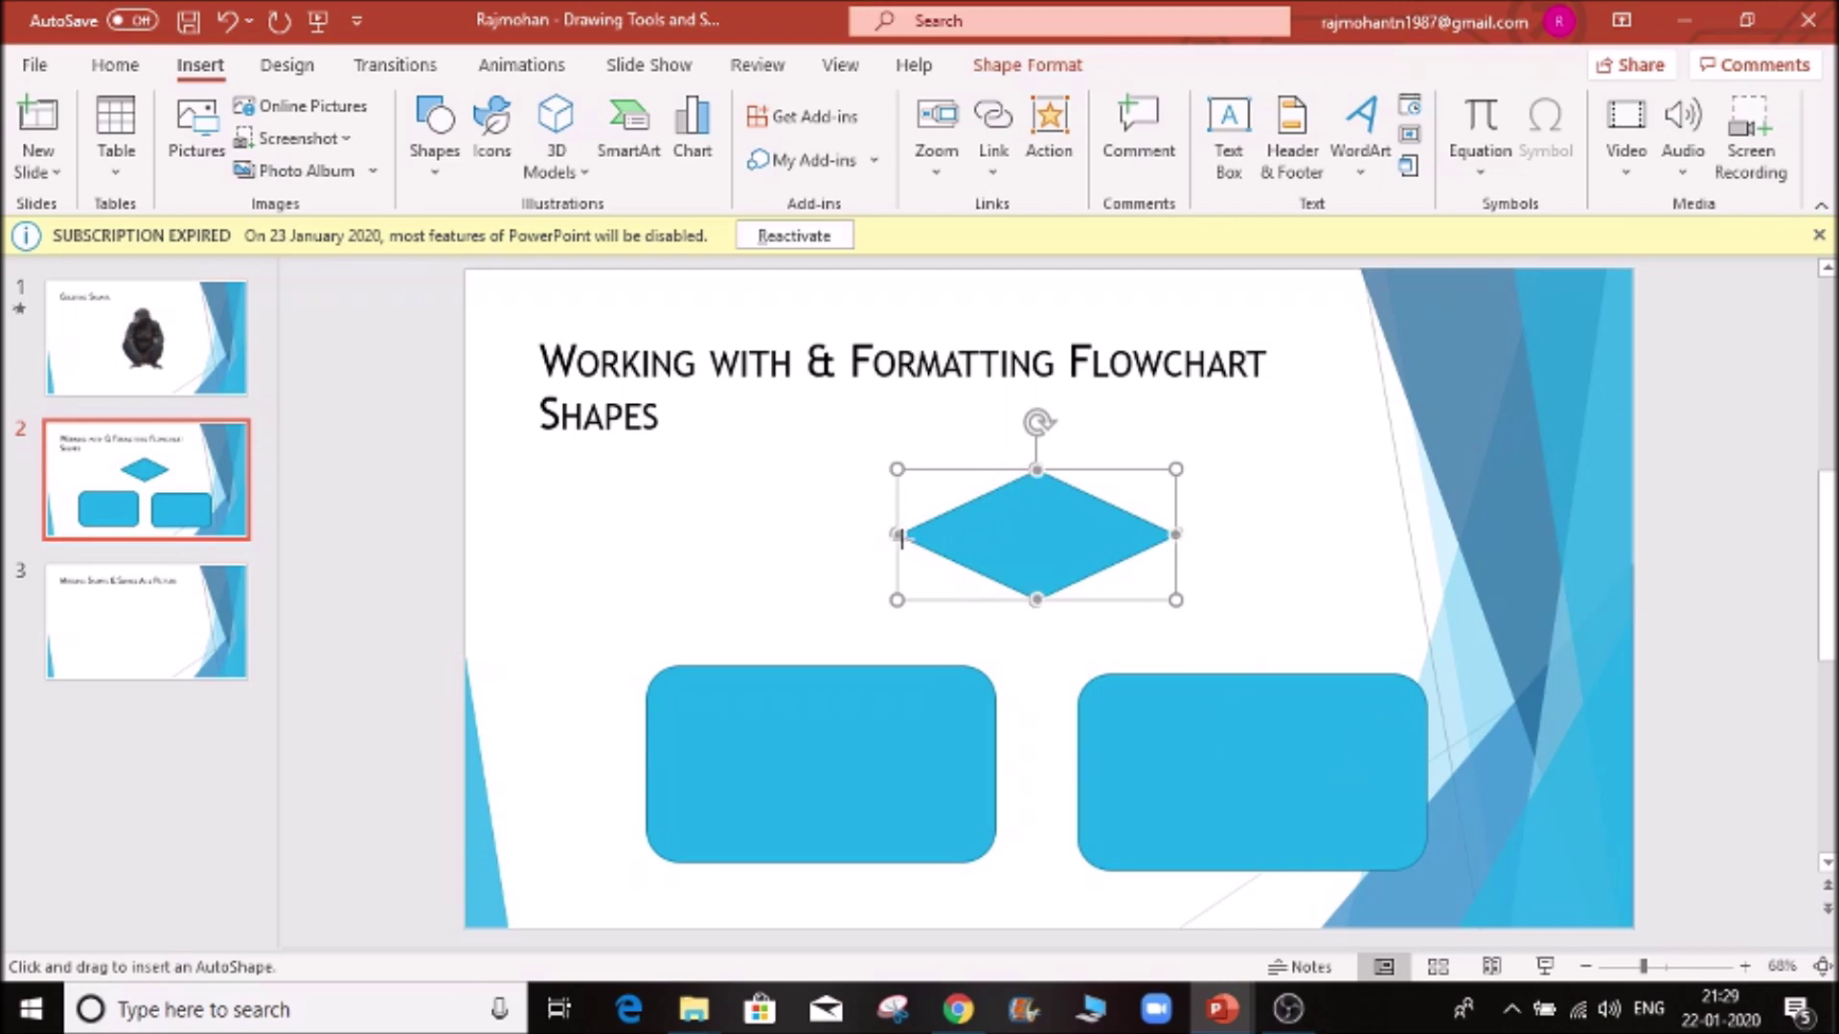
drag(898, 535, 821, 664)
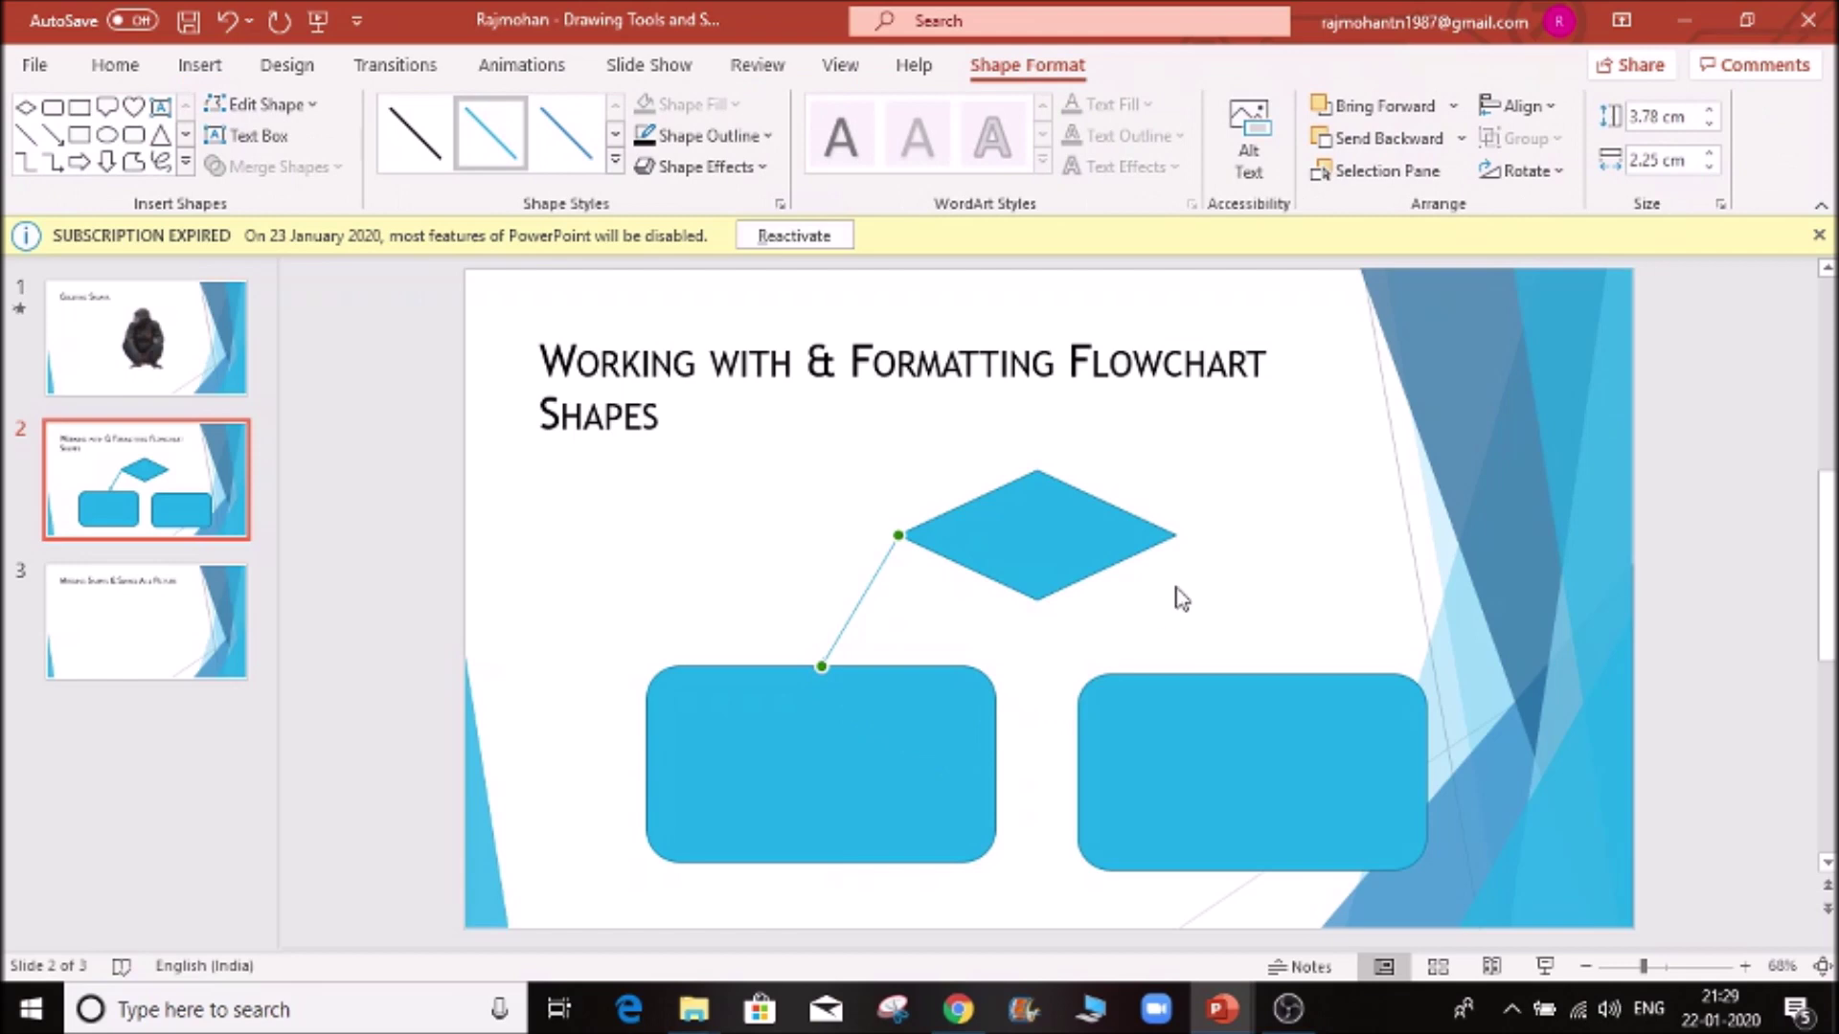
click(1265, 546)
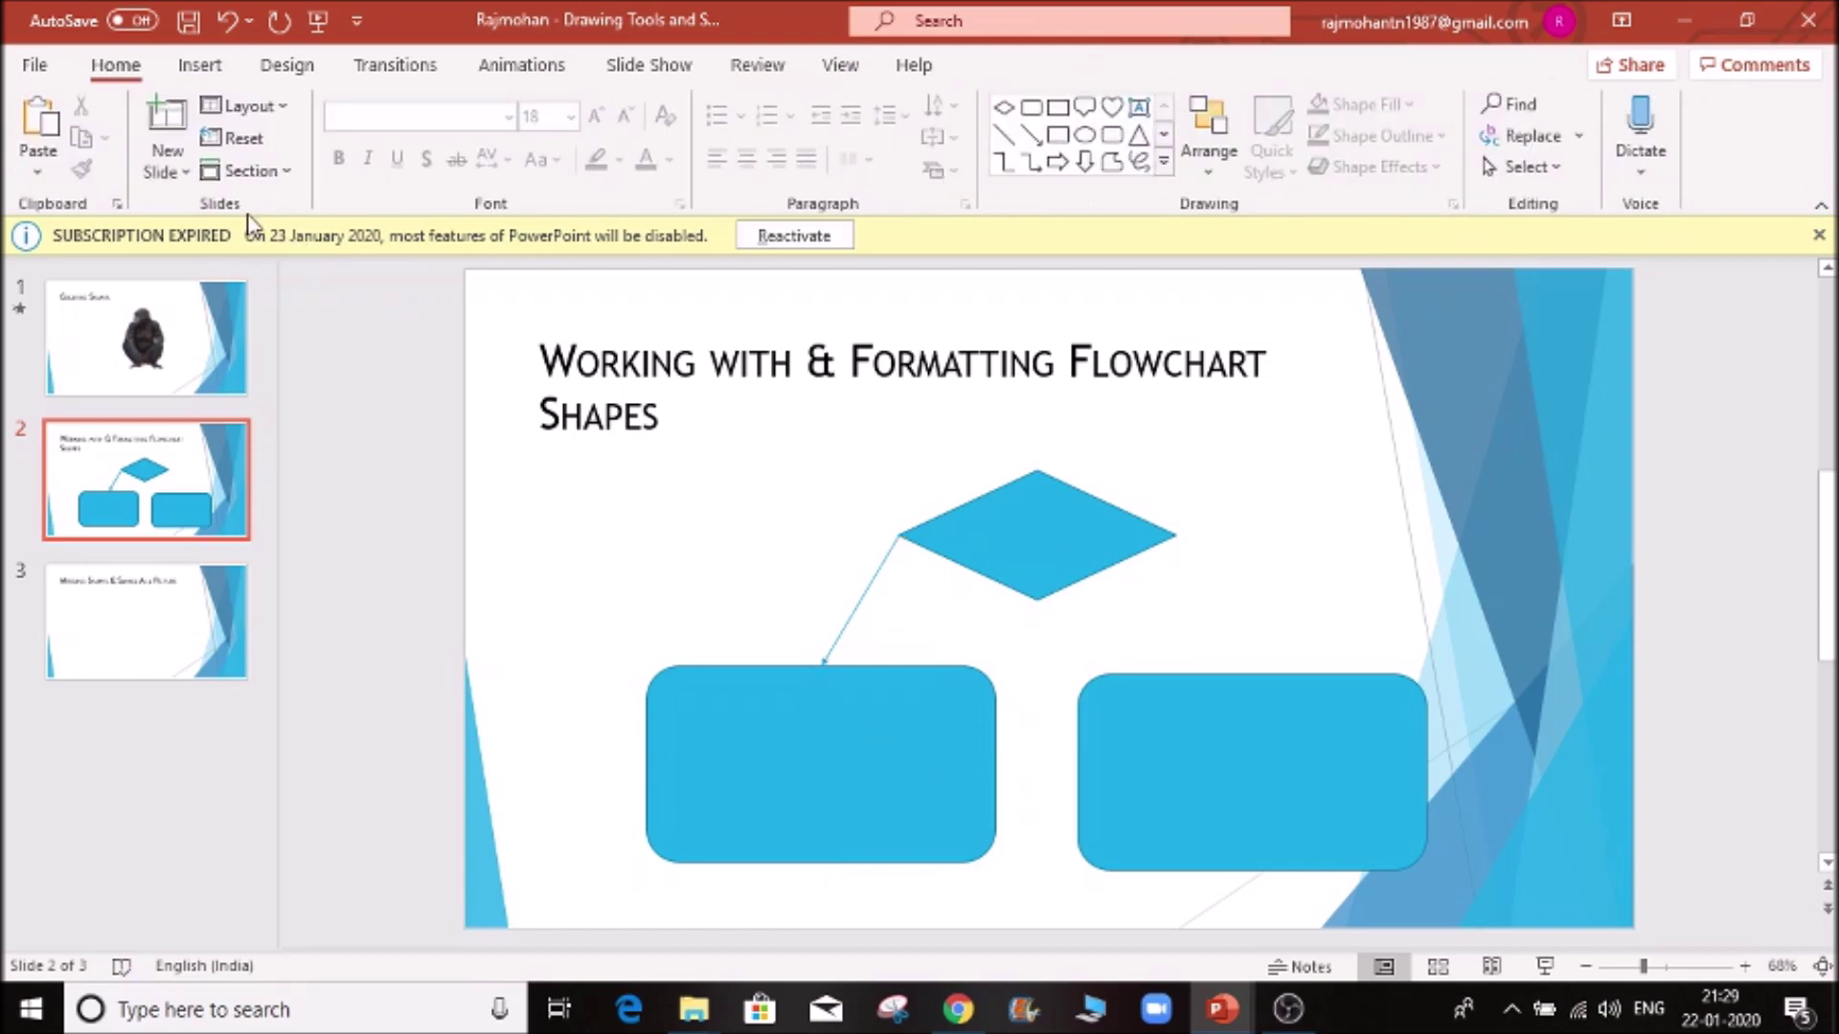
- Draw a second connector from the diamond's right point to the right rectangle
click(199, 63)
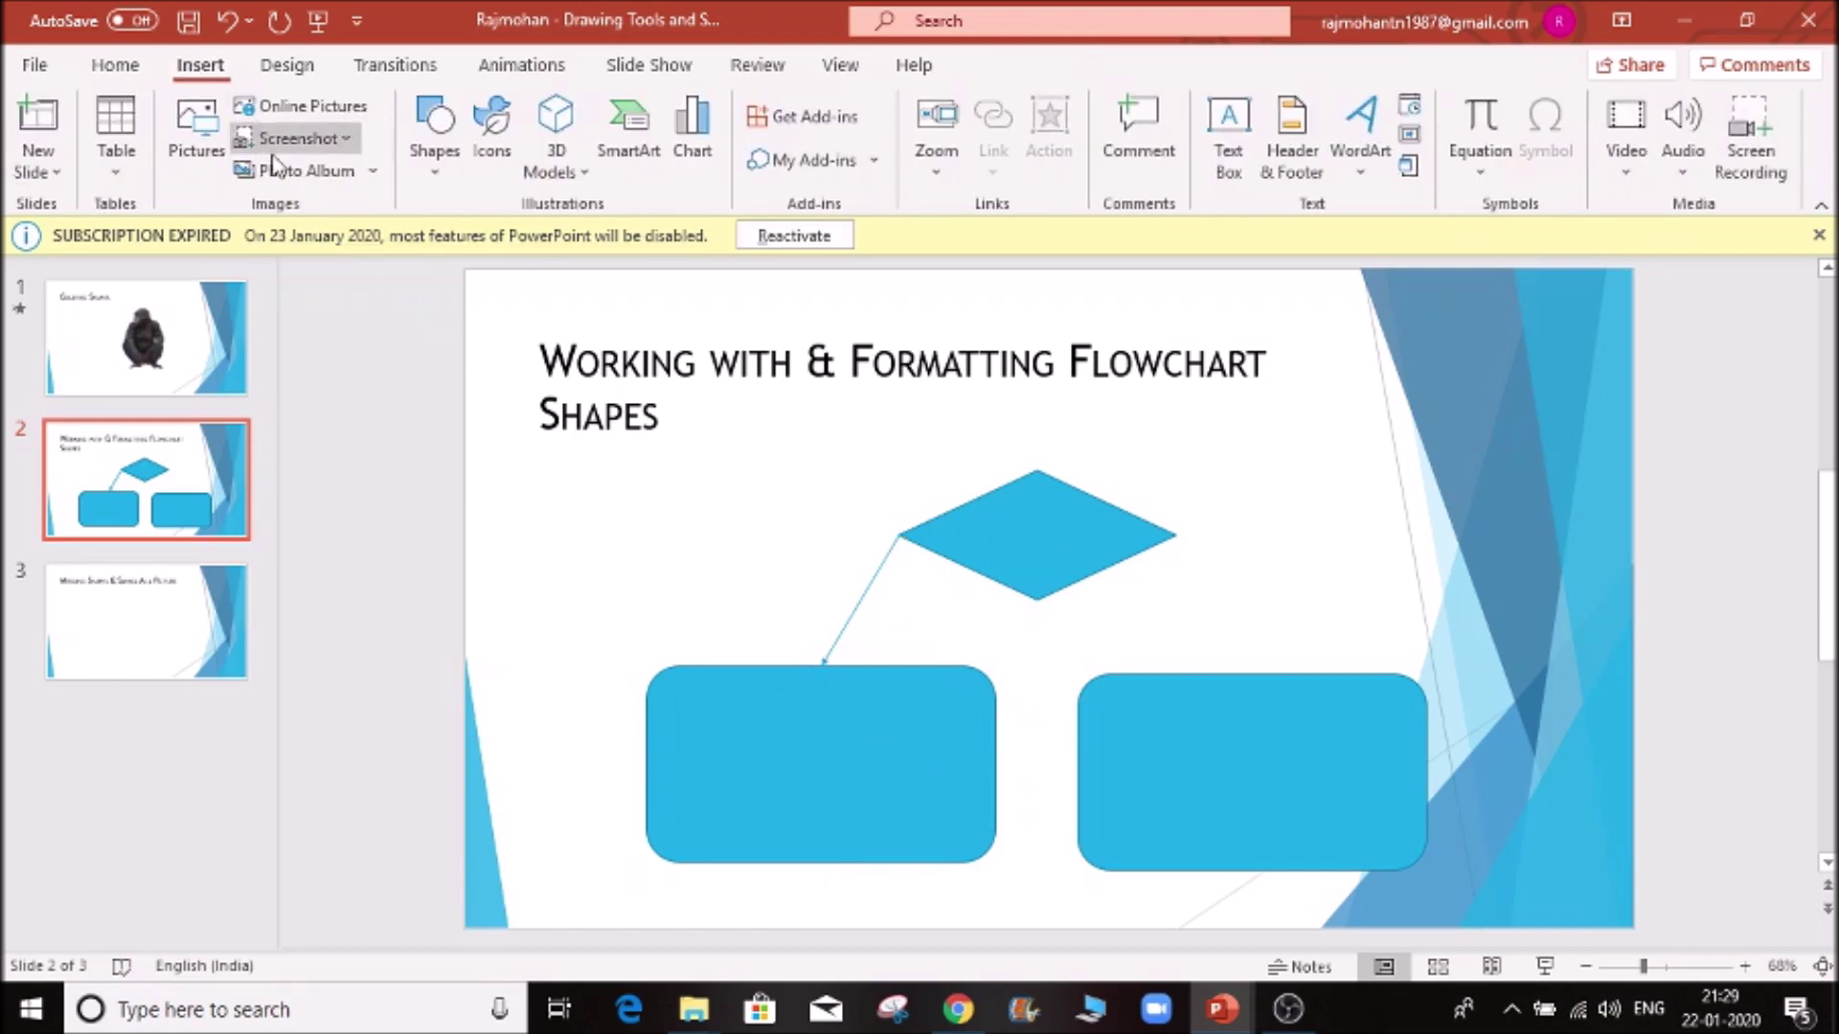
click(431, 168)
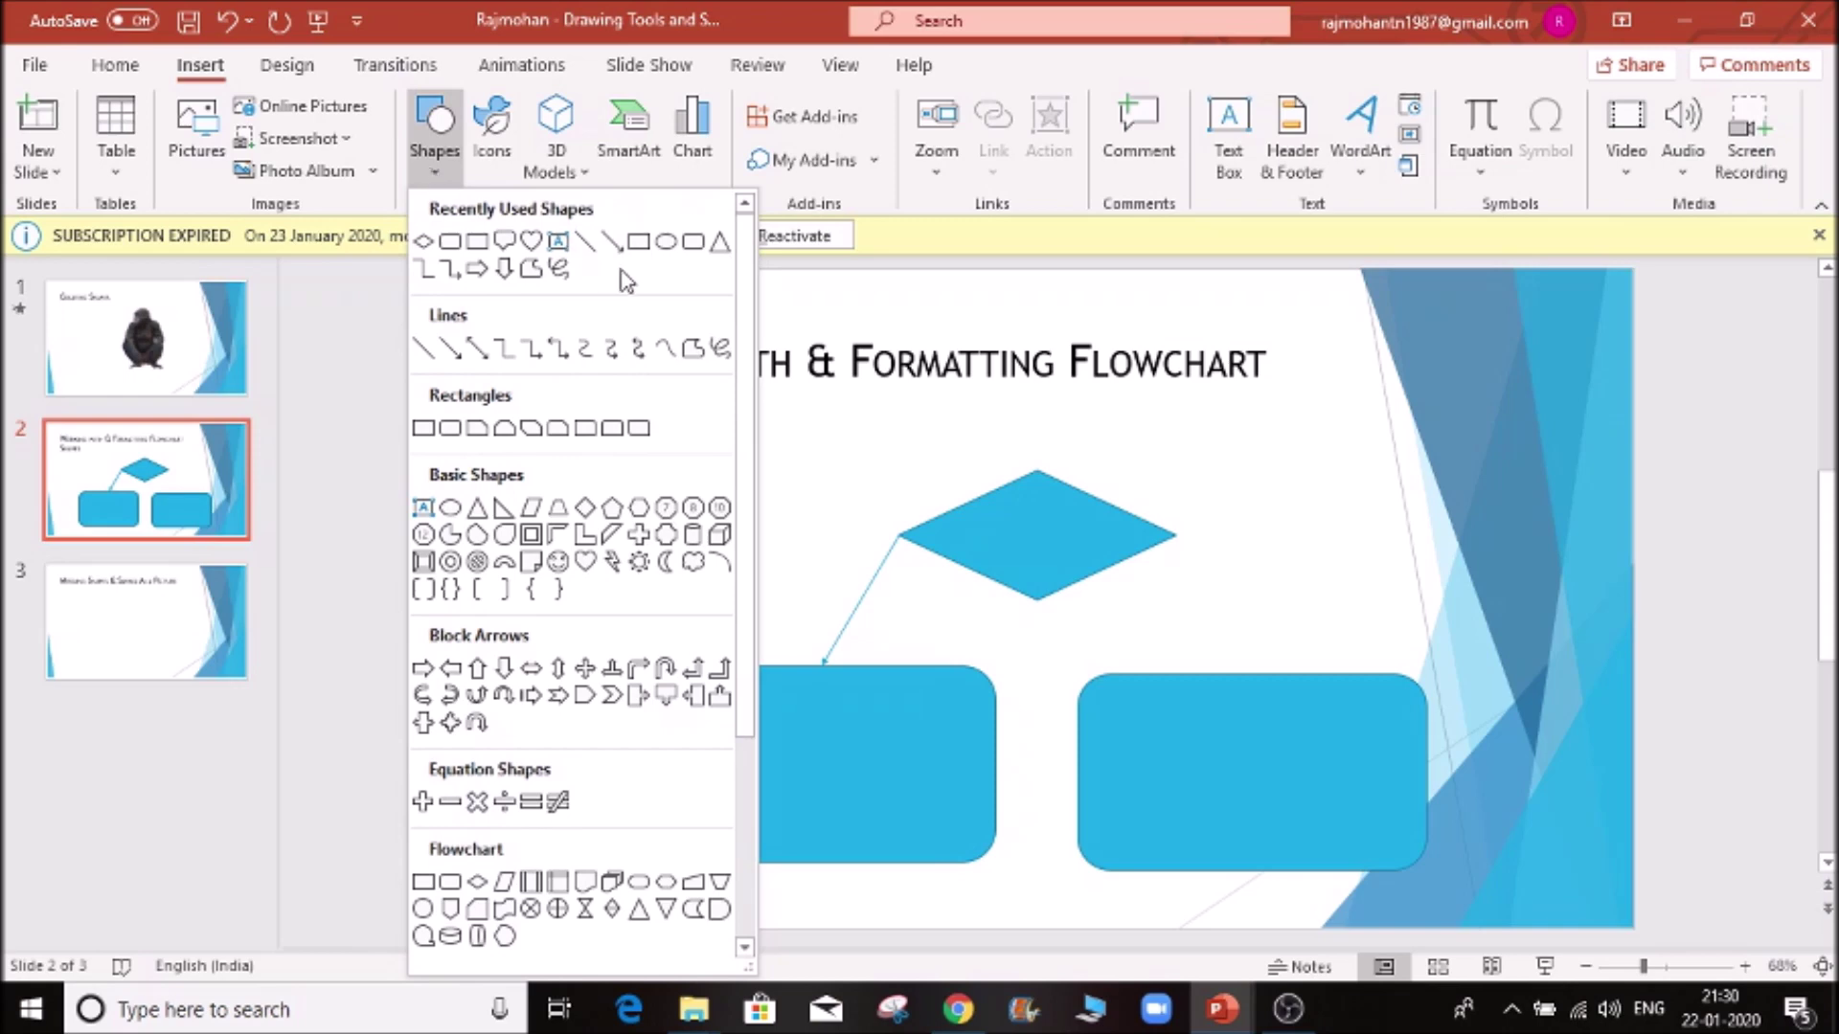
click(585, 241)
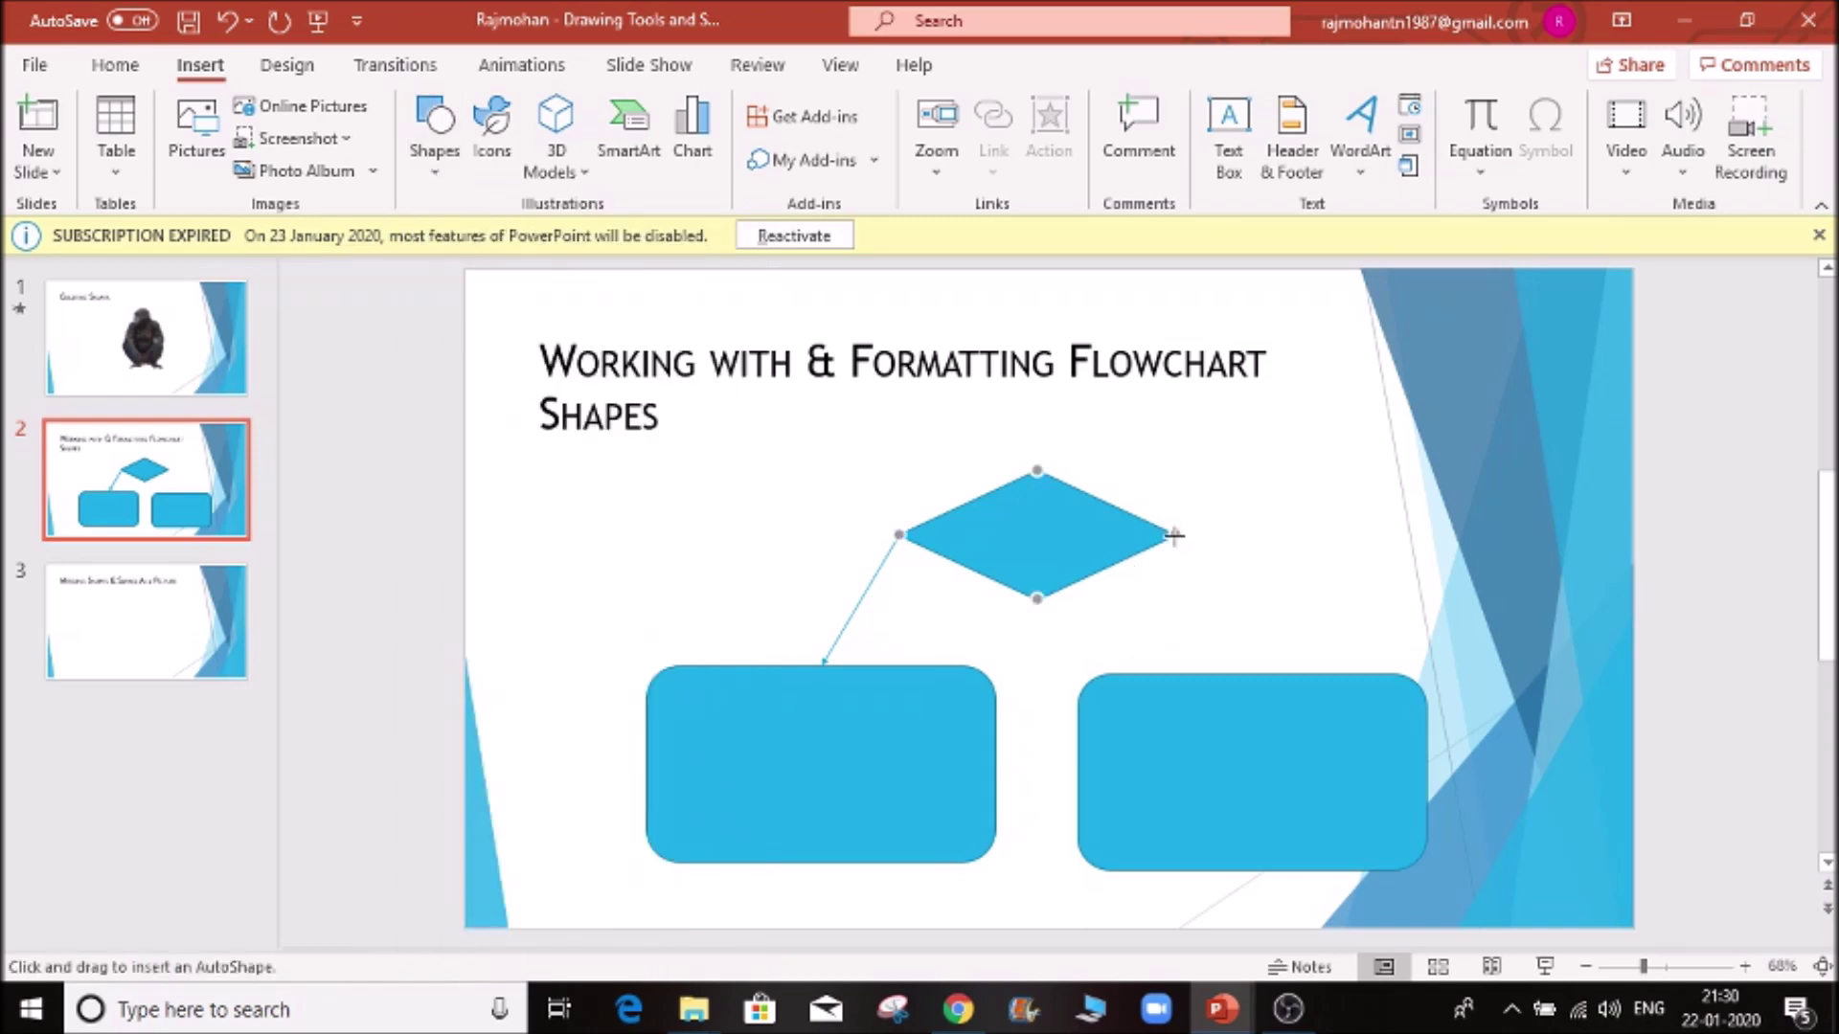
drag(1175, 536, 1251, 674)
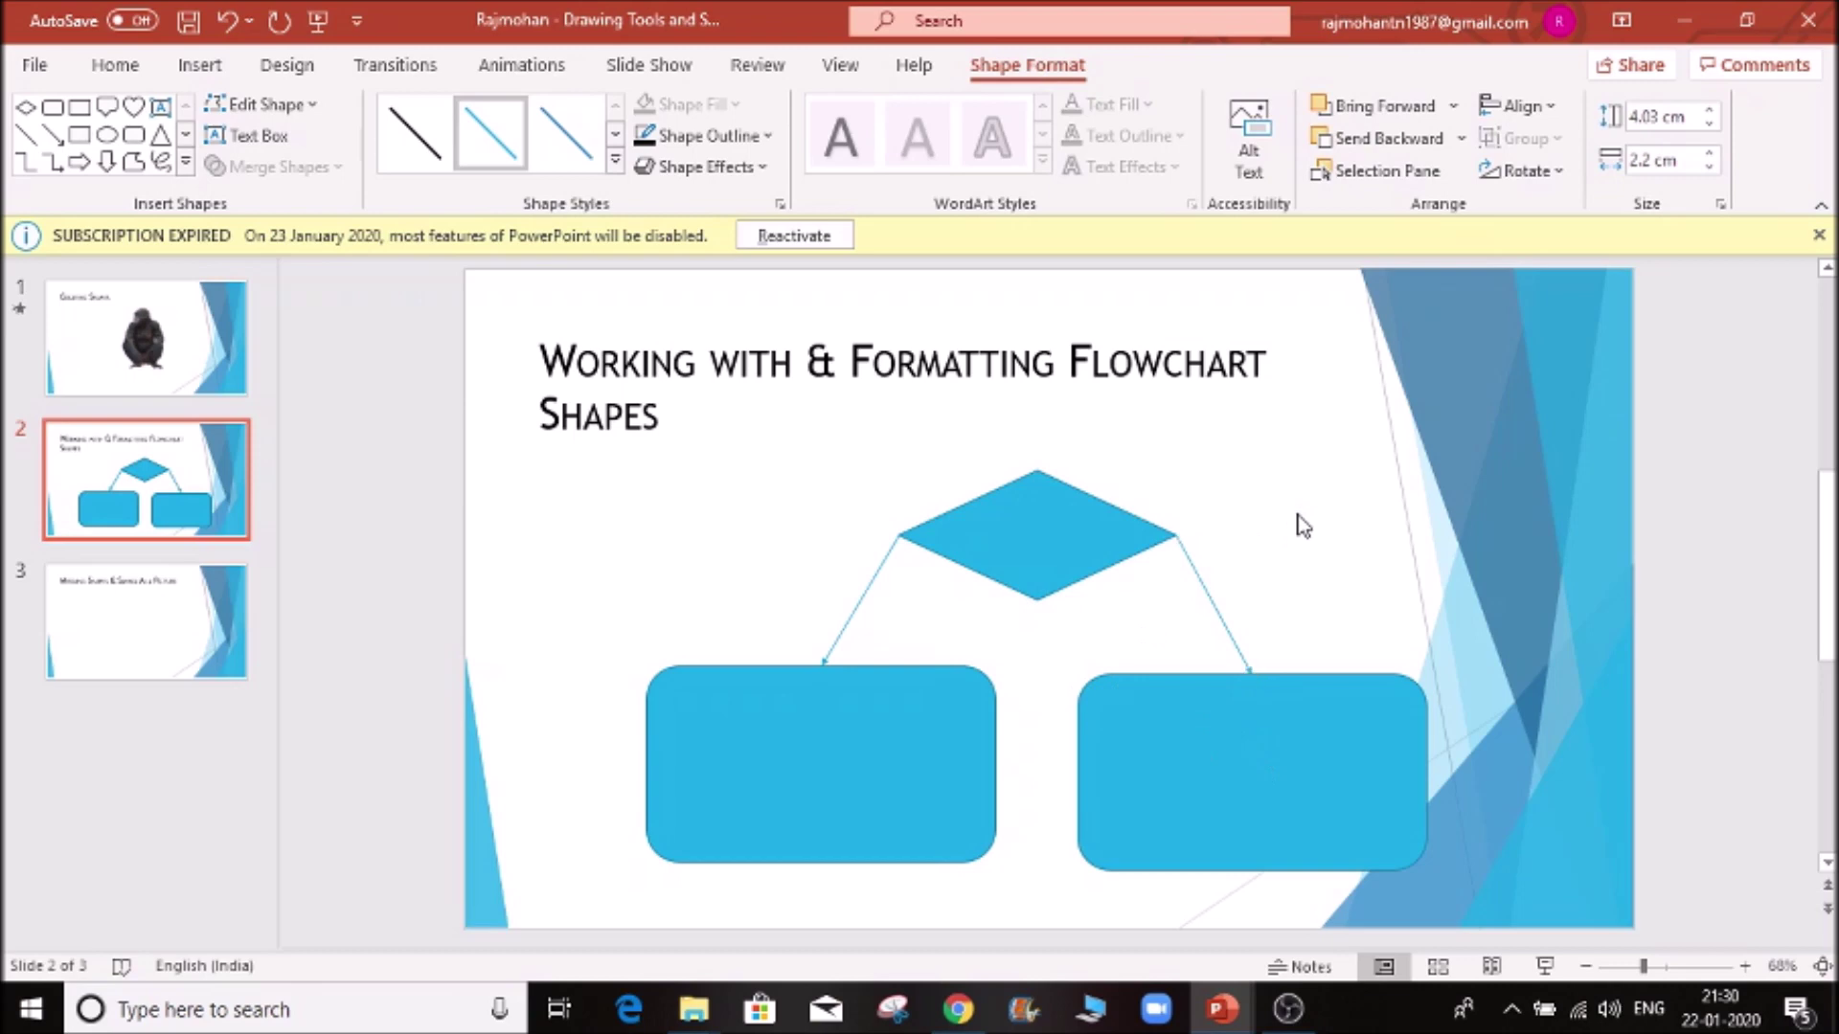
click(1302, 525)
- Apply a darker, thicker line style to both the left and right connectors
click(831, 649)
click(614, 160)
click(548, 364)
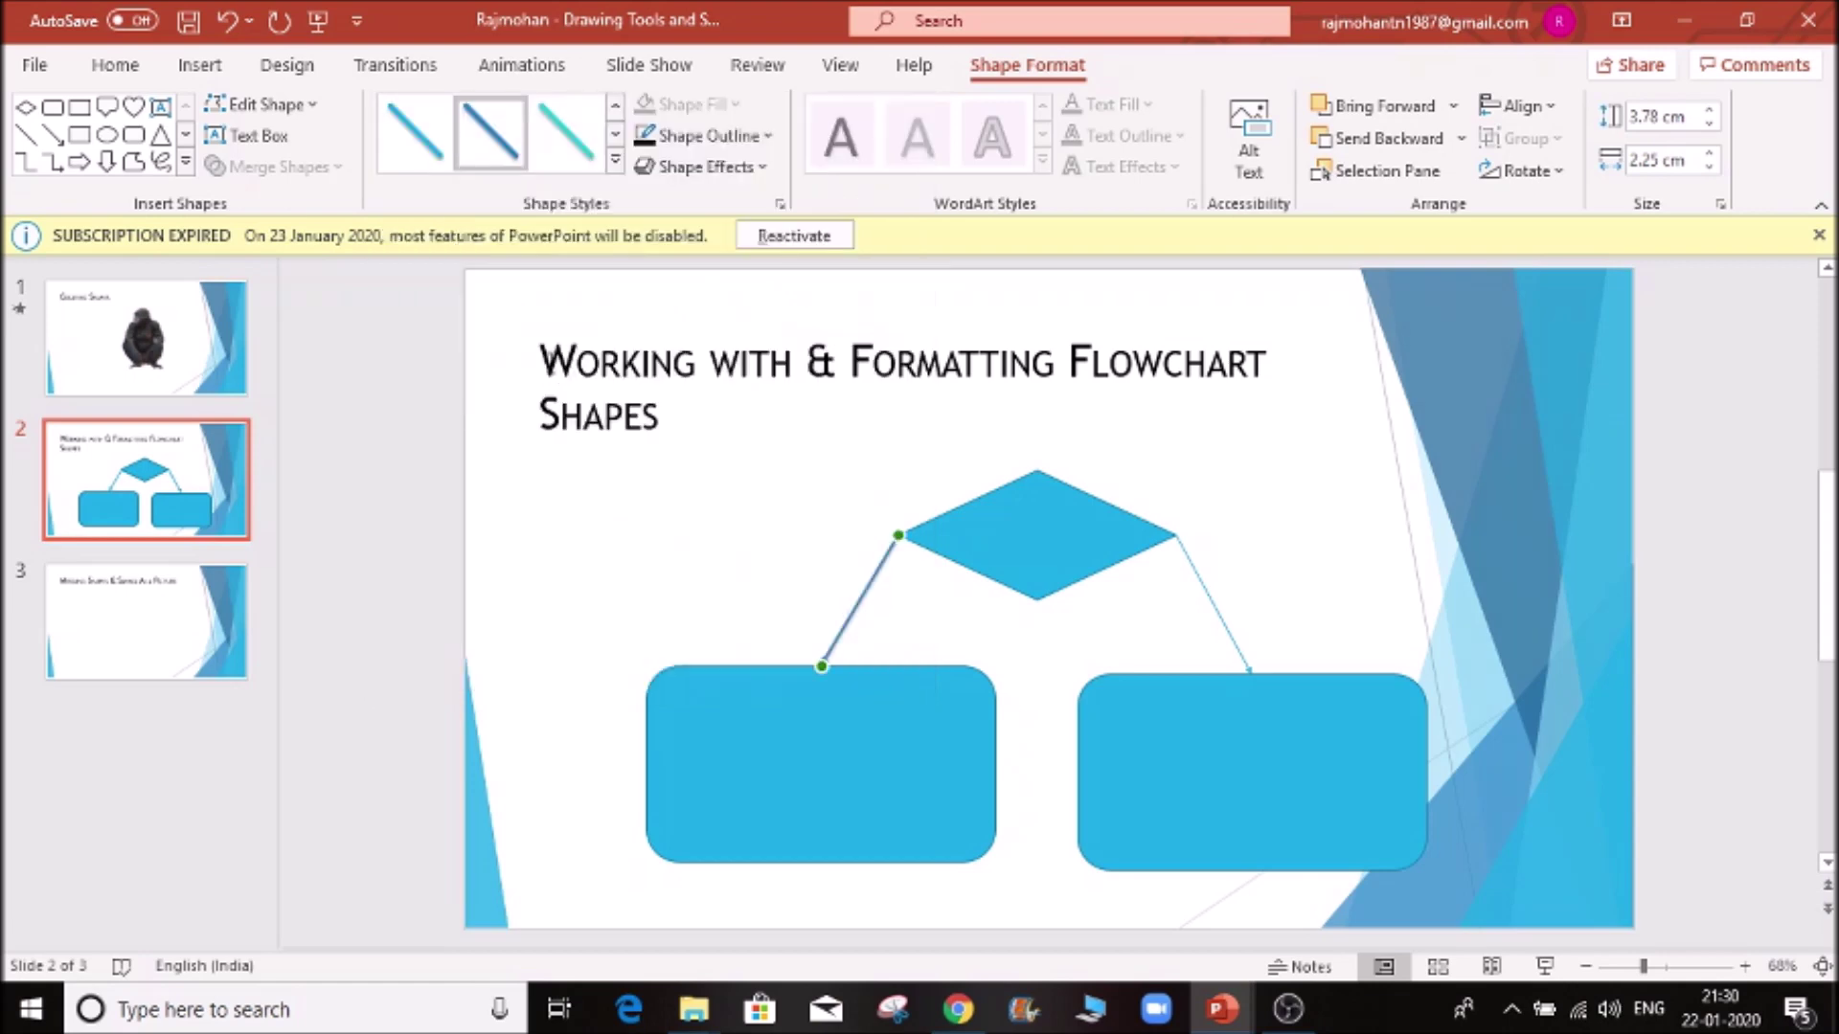
click(1219, 616)
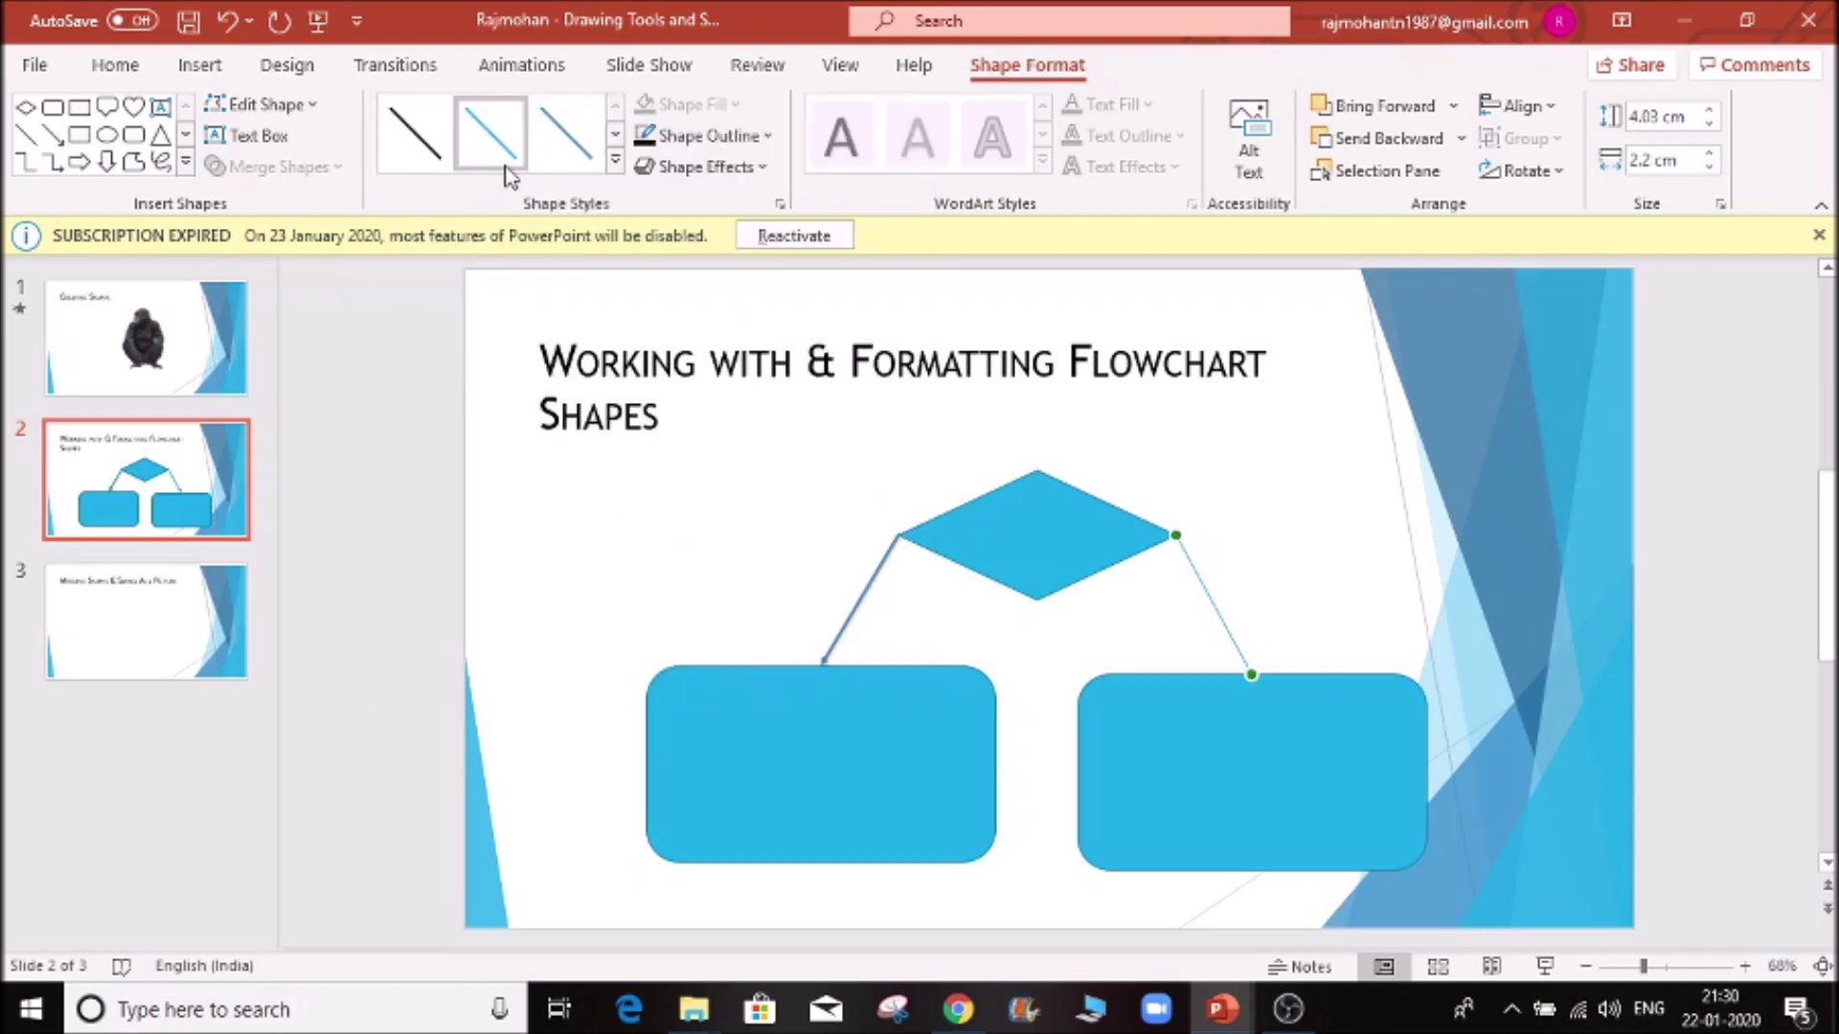
click(615, 165)
click(489, 354)
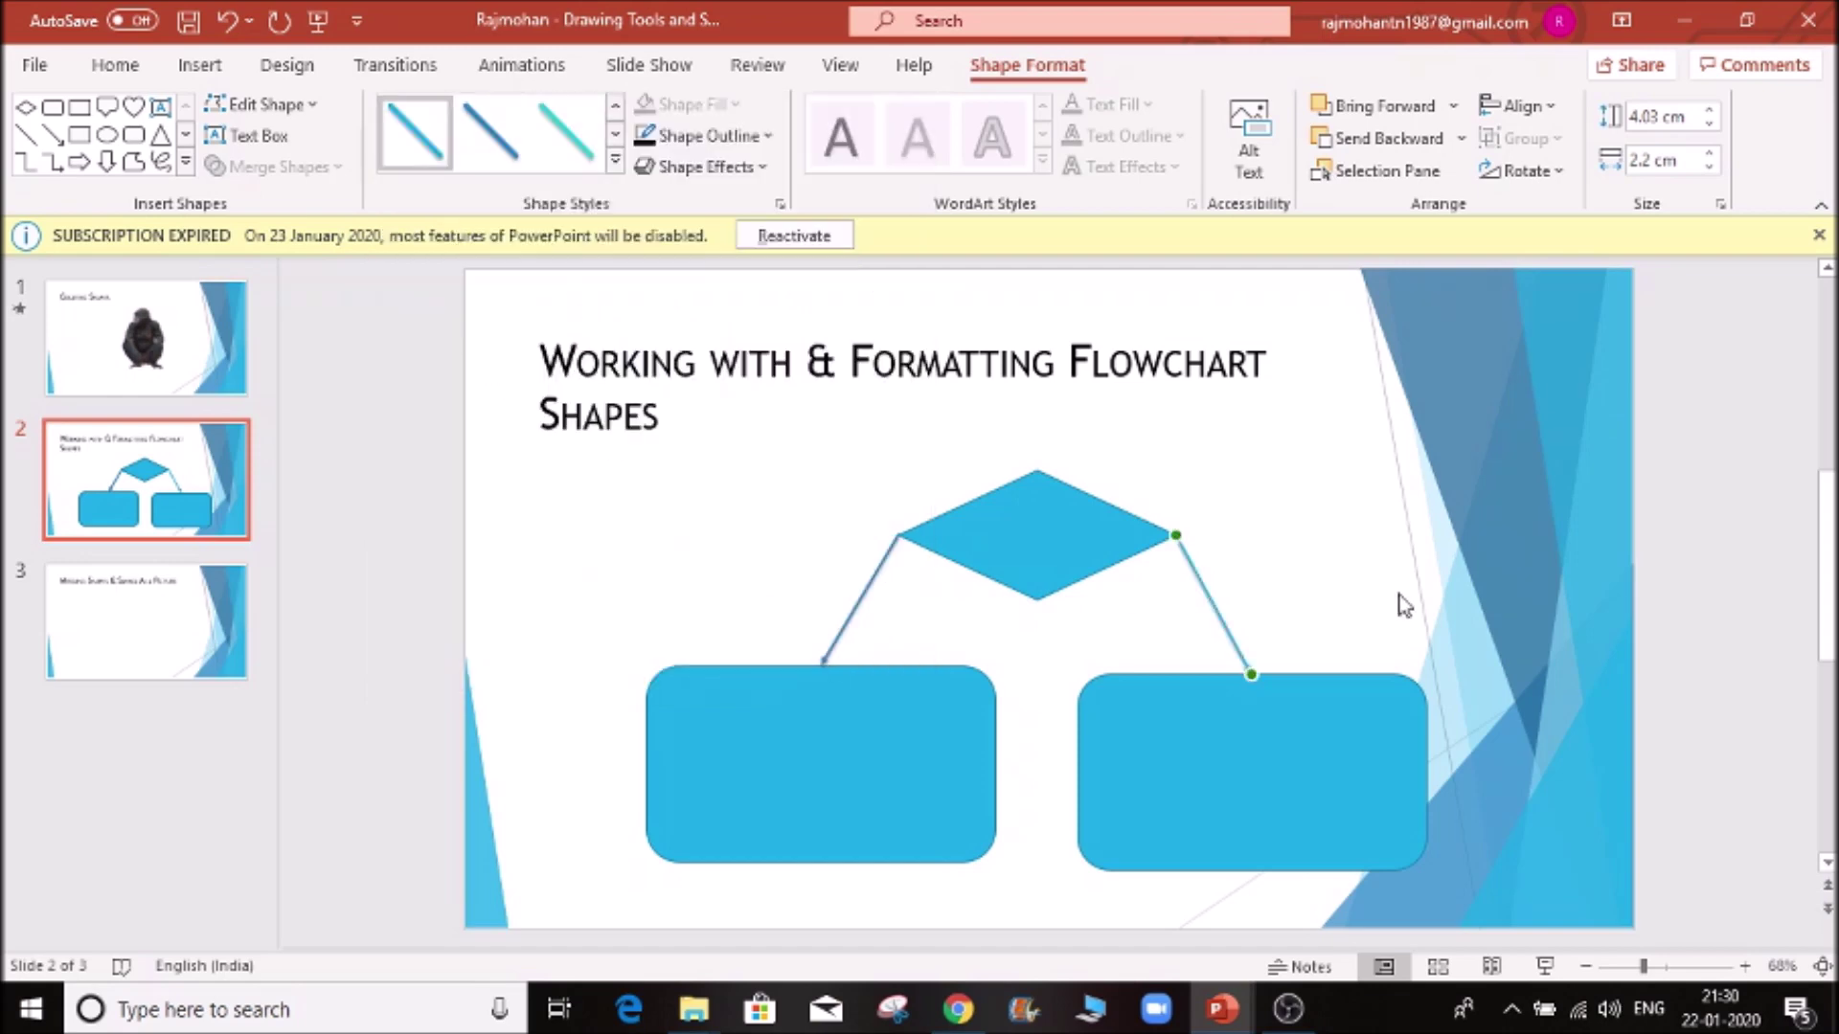
click(1318, 592)
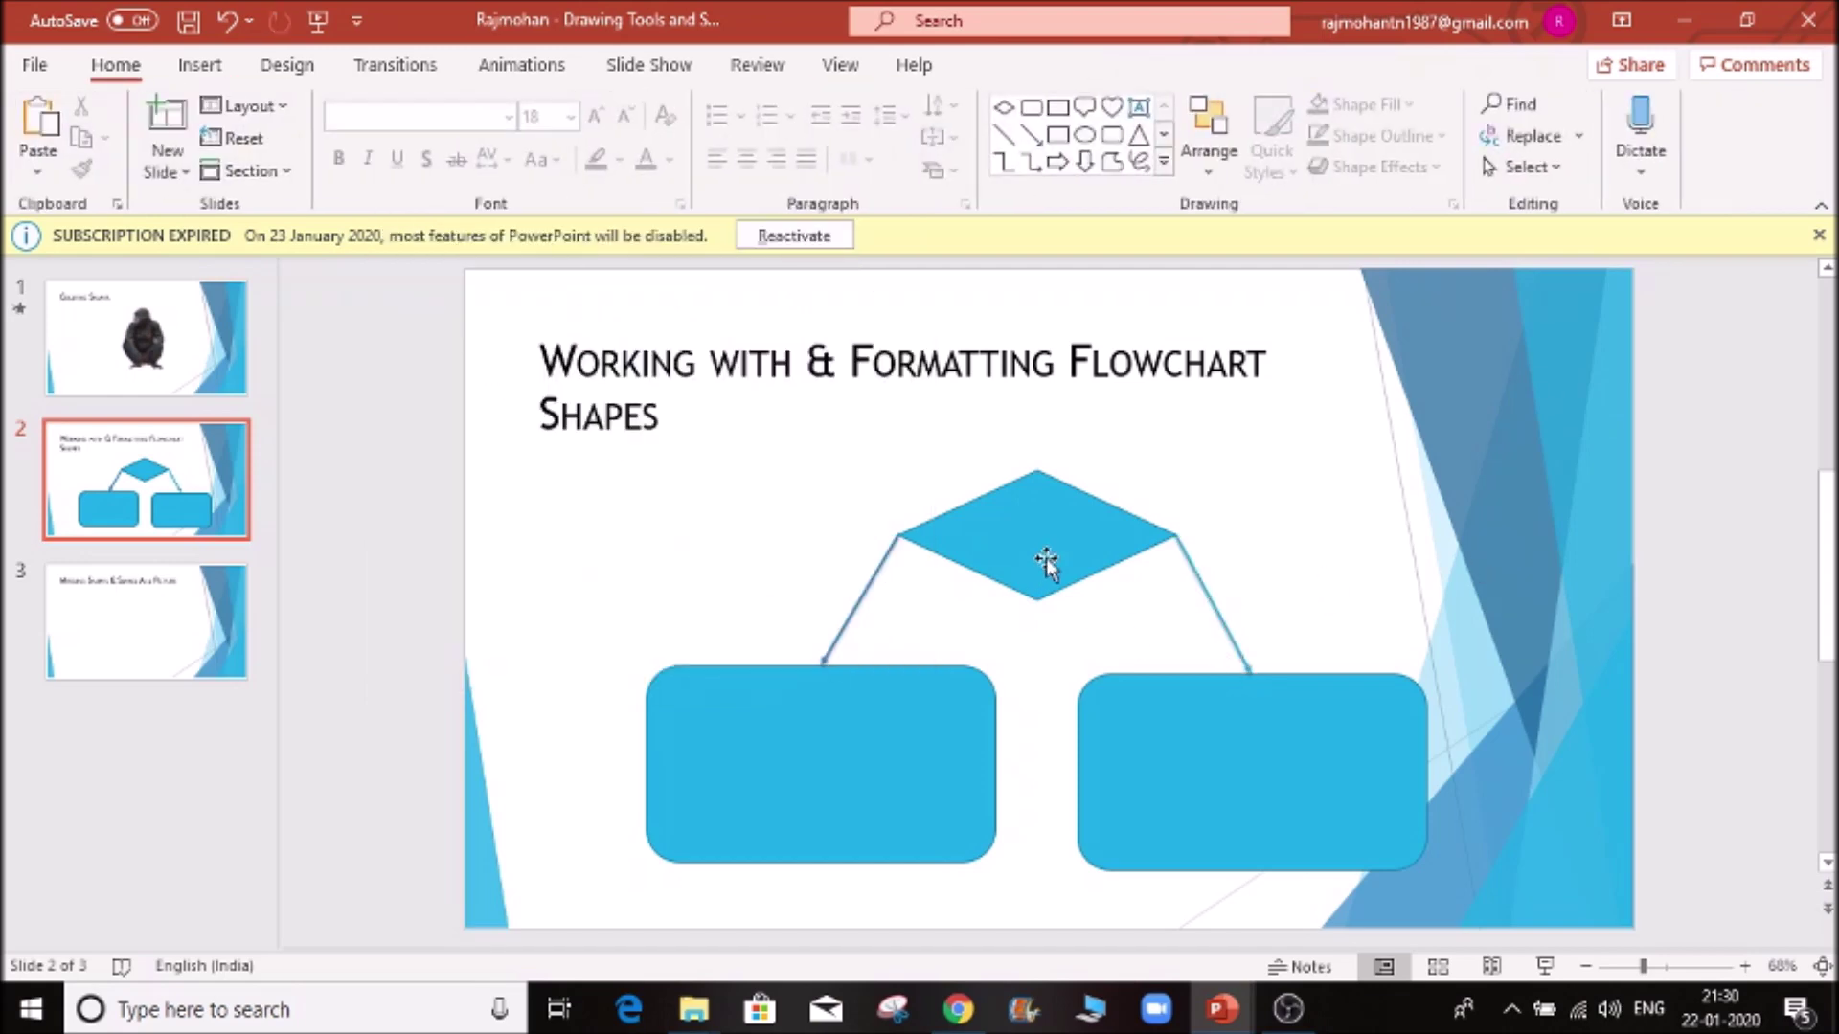
click(1129, 529)
click(1281, 743)
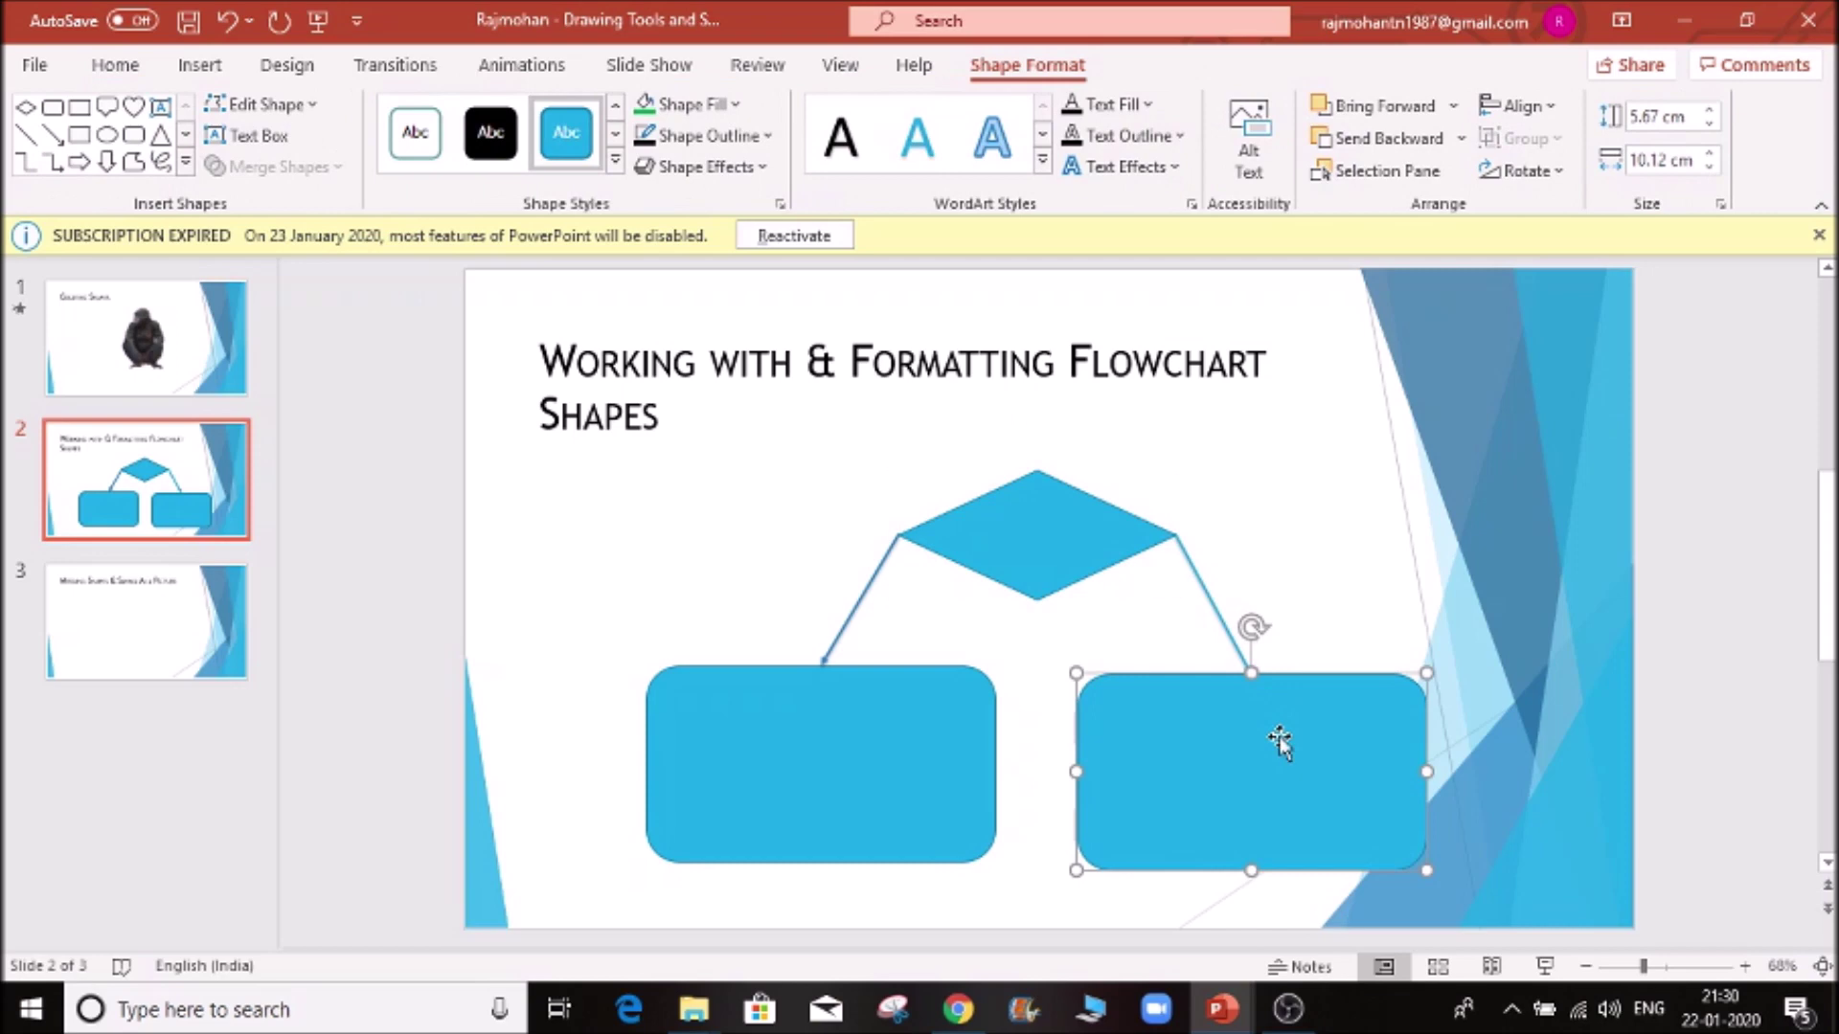
click(1044, 544)
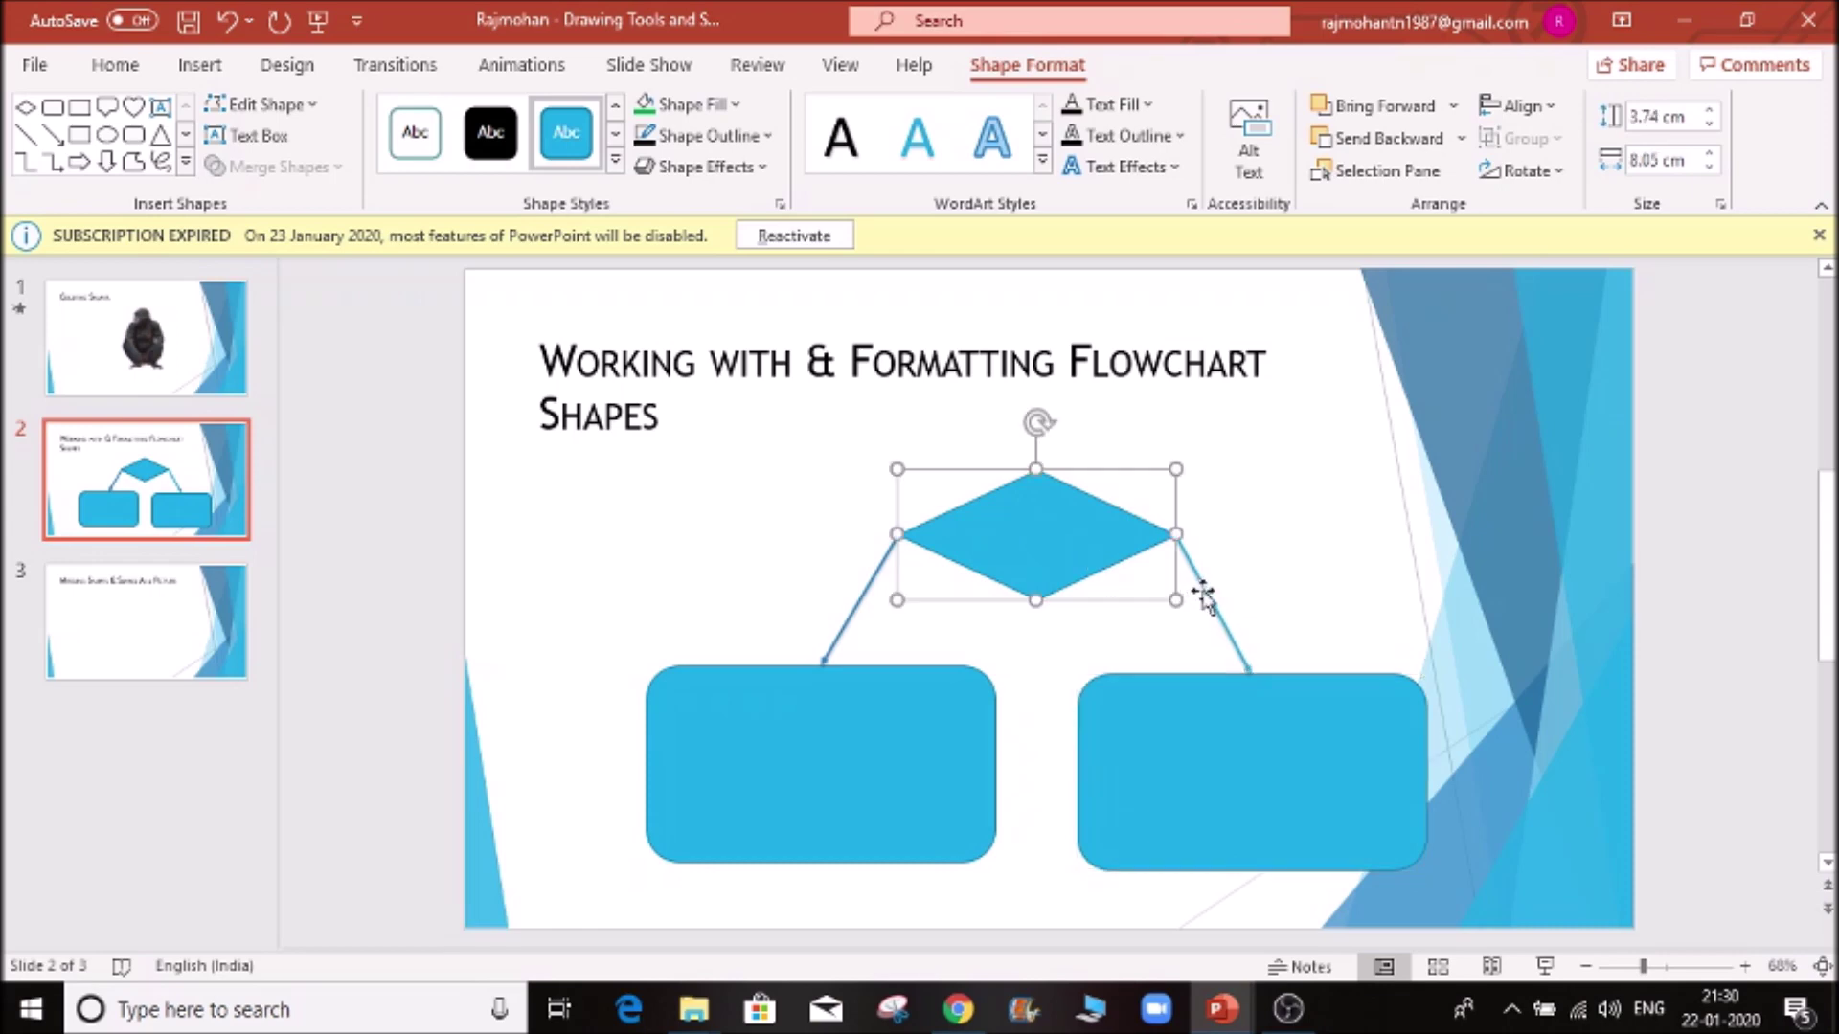
click(1203, 596)
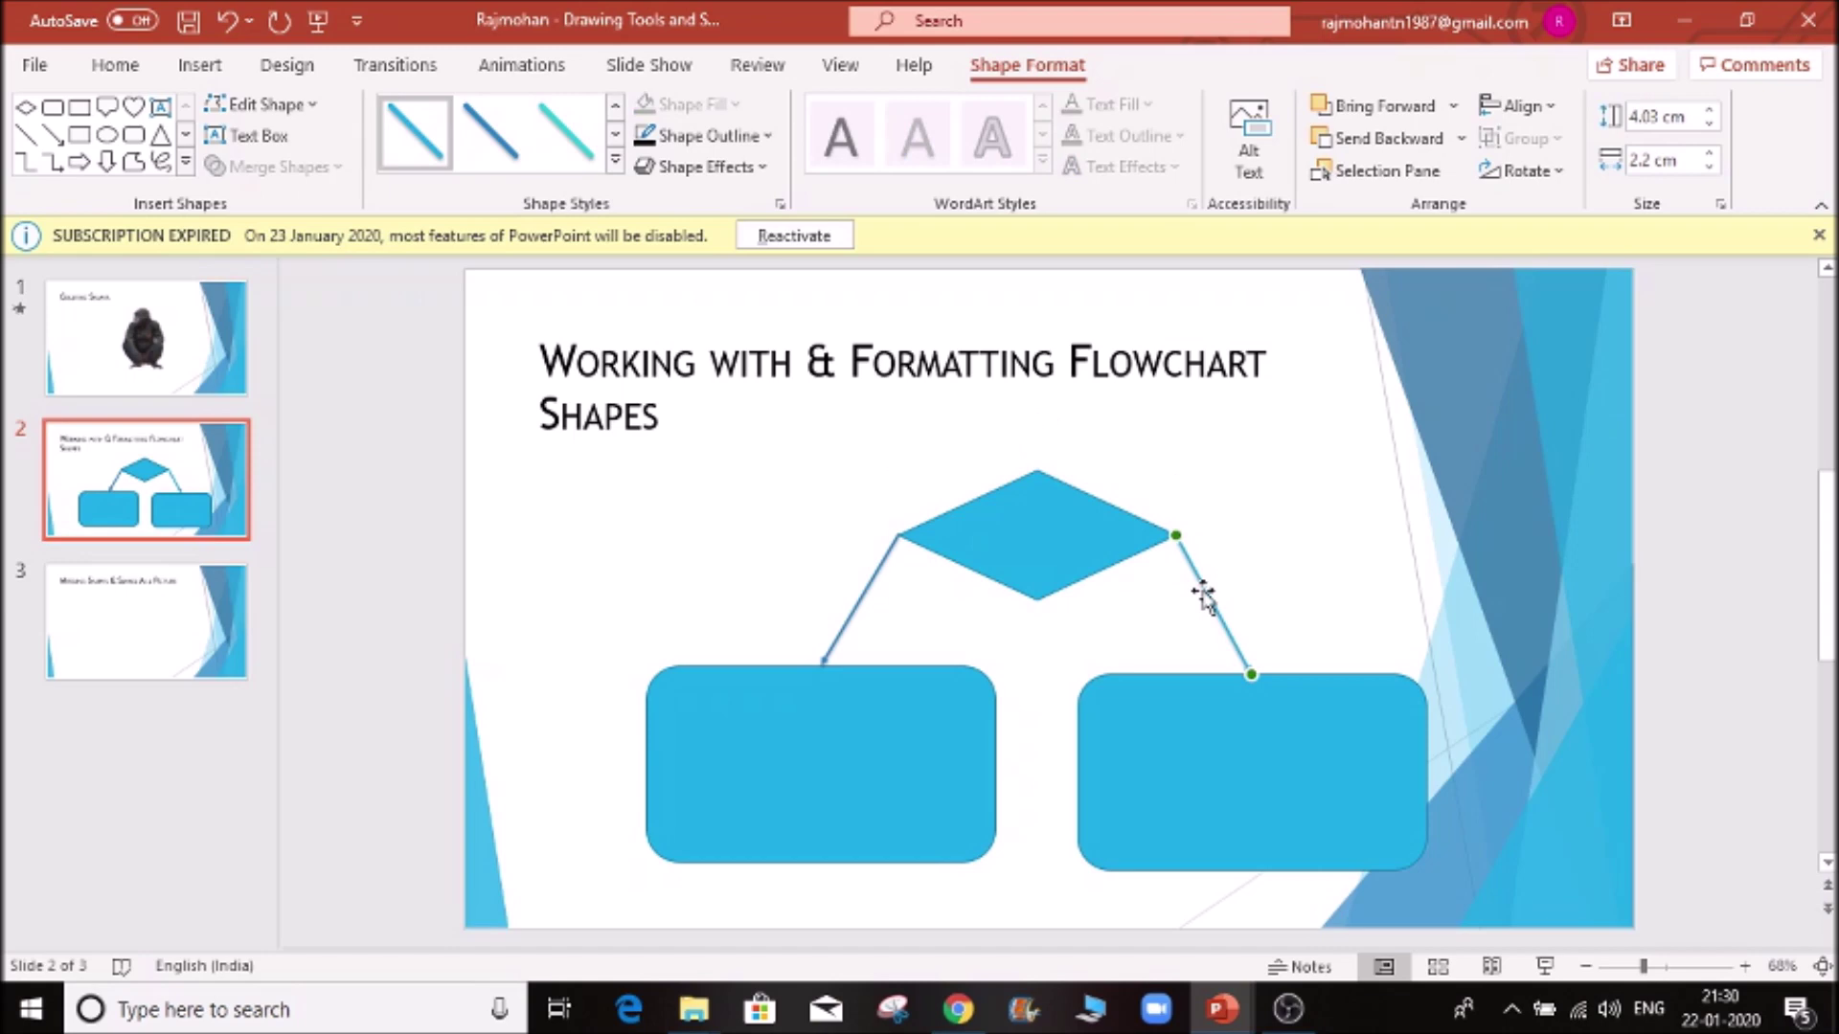
right_click(1203, 591)
click(1211, 608)
click(1303, 583)
click(1227, 640)
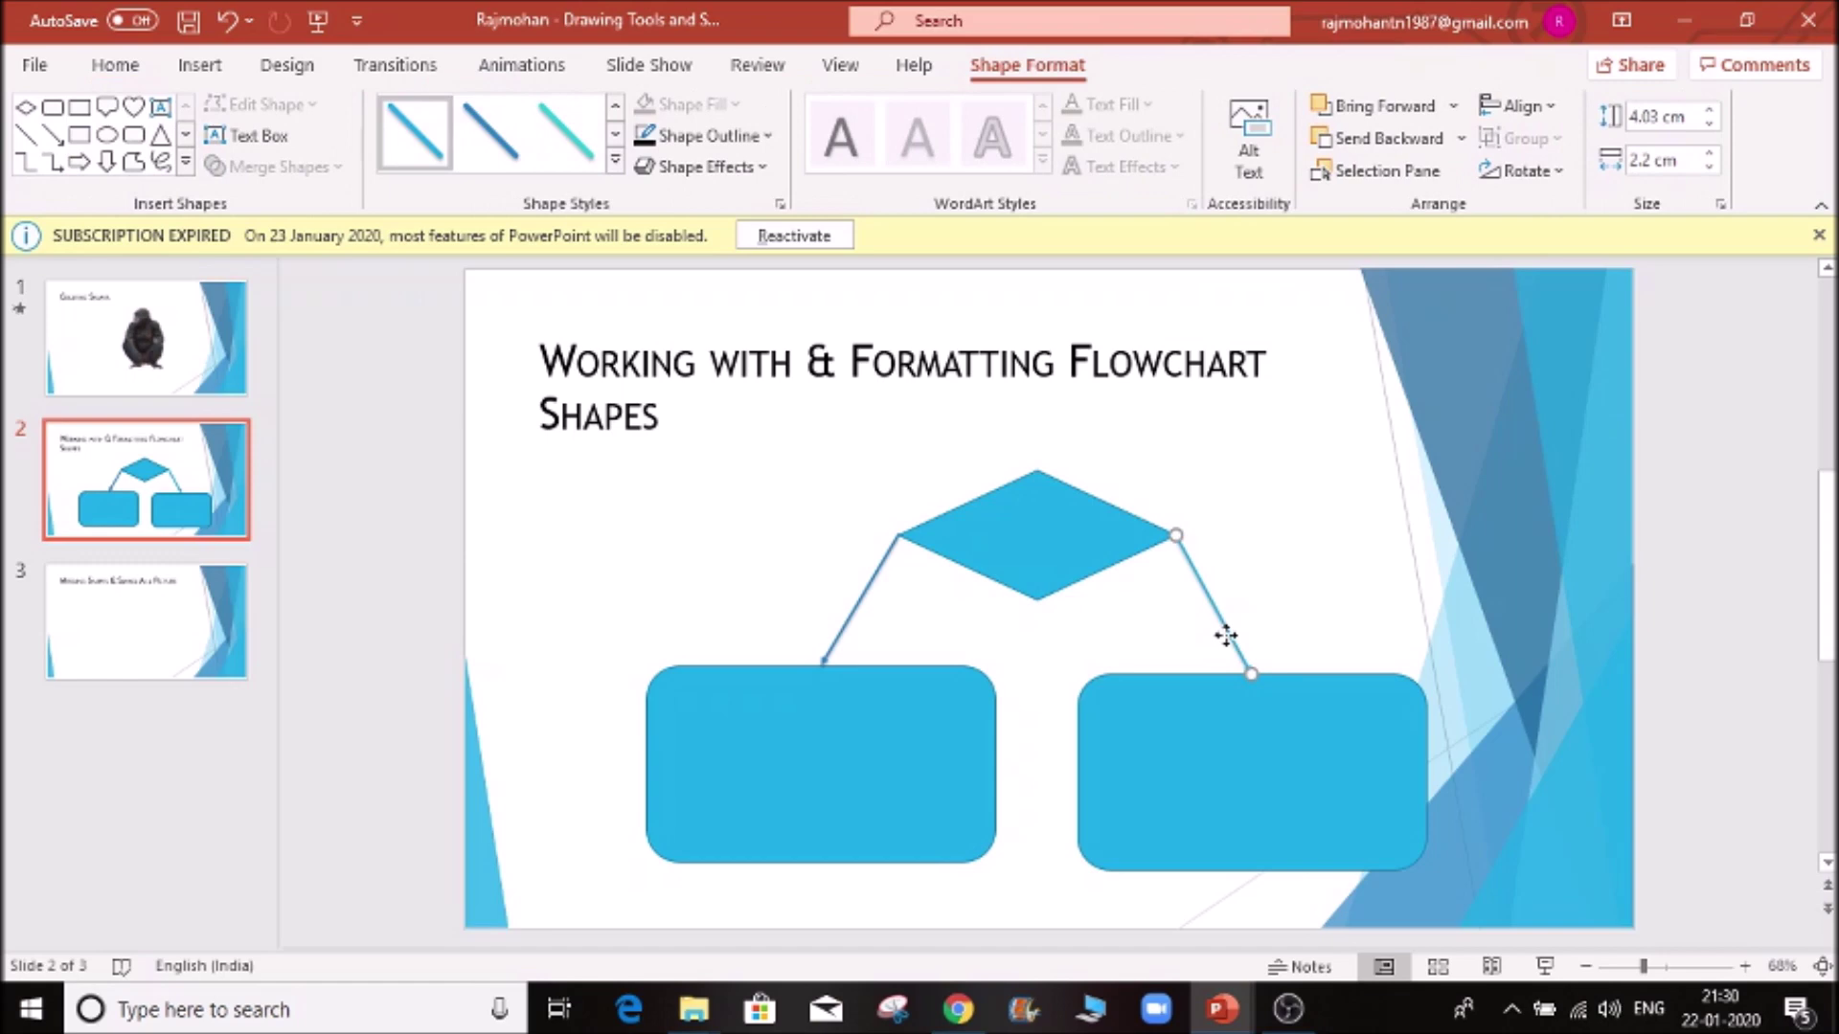
right_click(1230, 646)
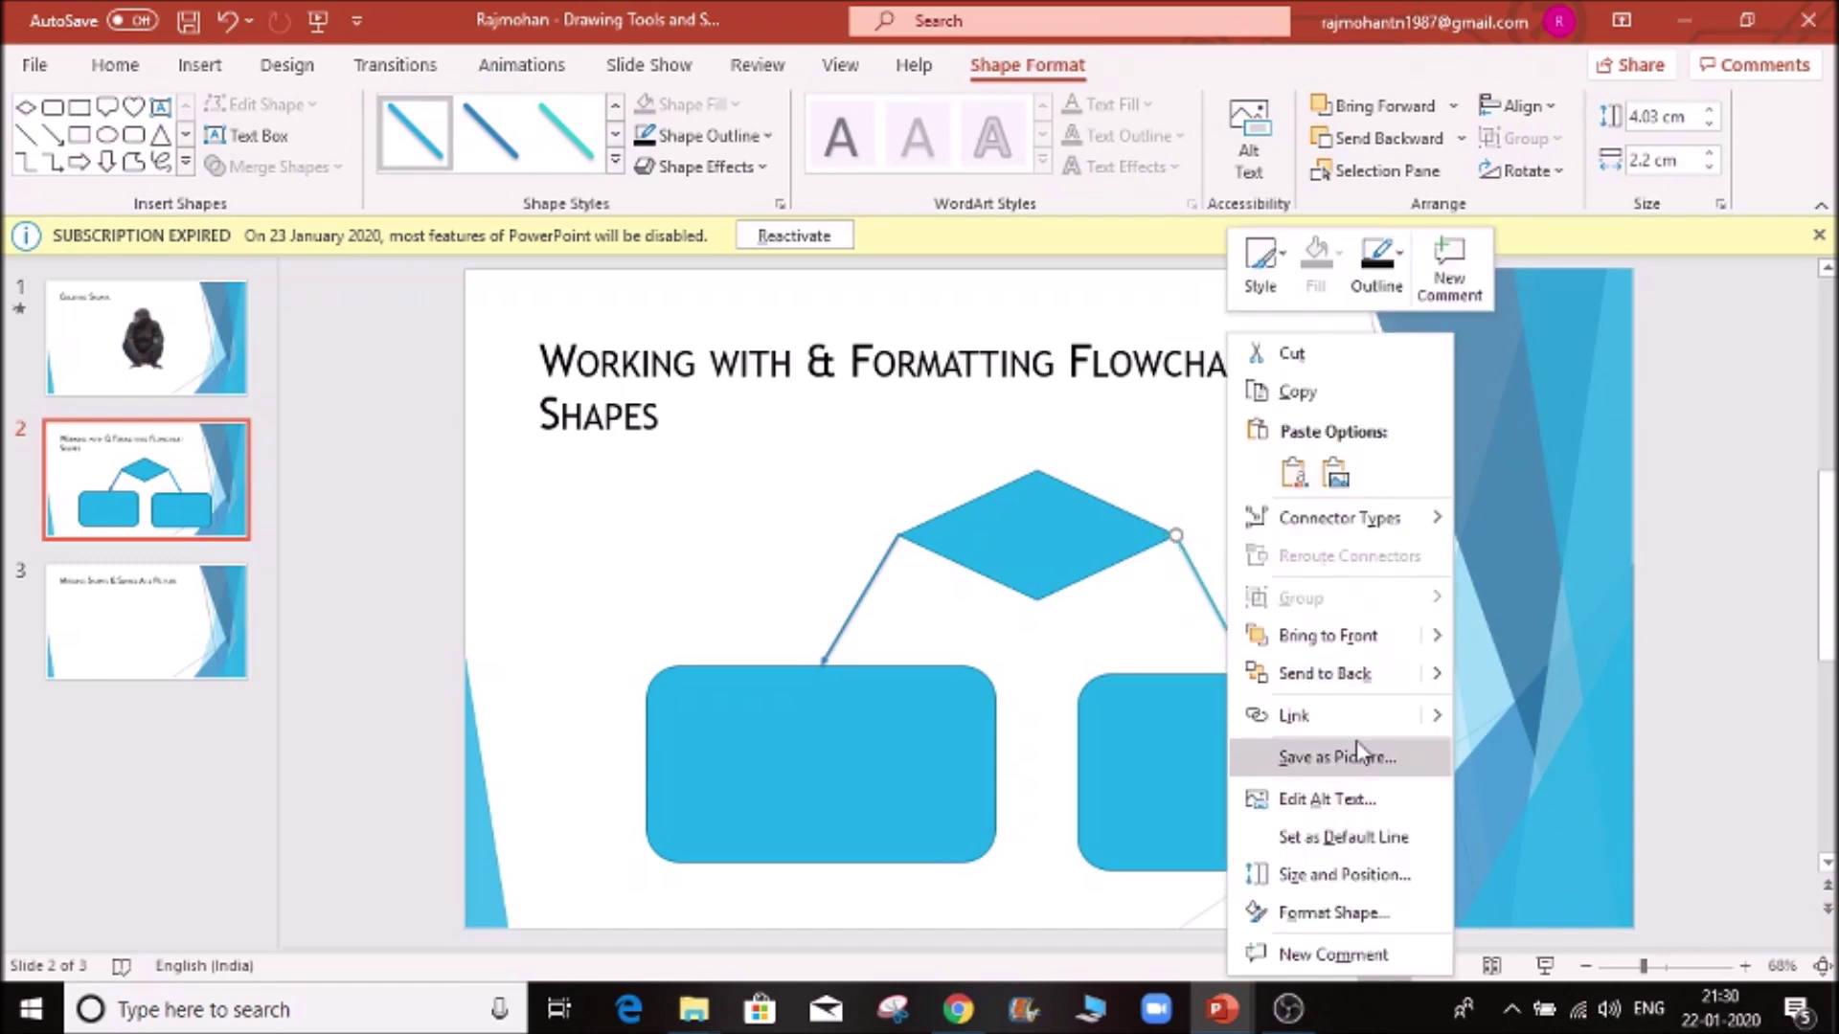
- Change the right connector to an elbow connector and the left one to curved
mouse_move(1376, 530)
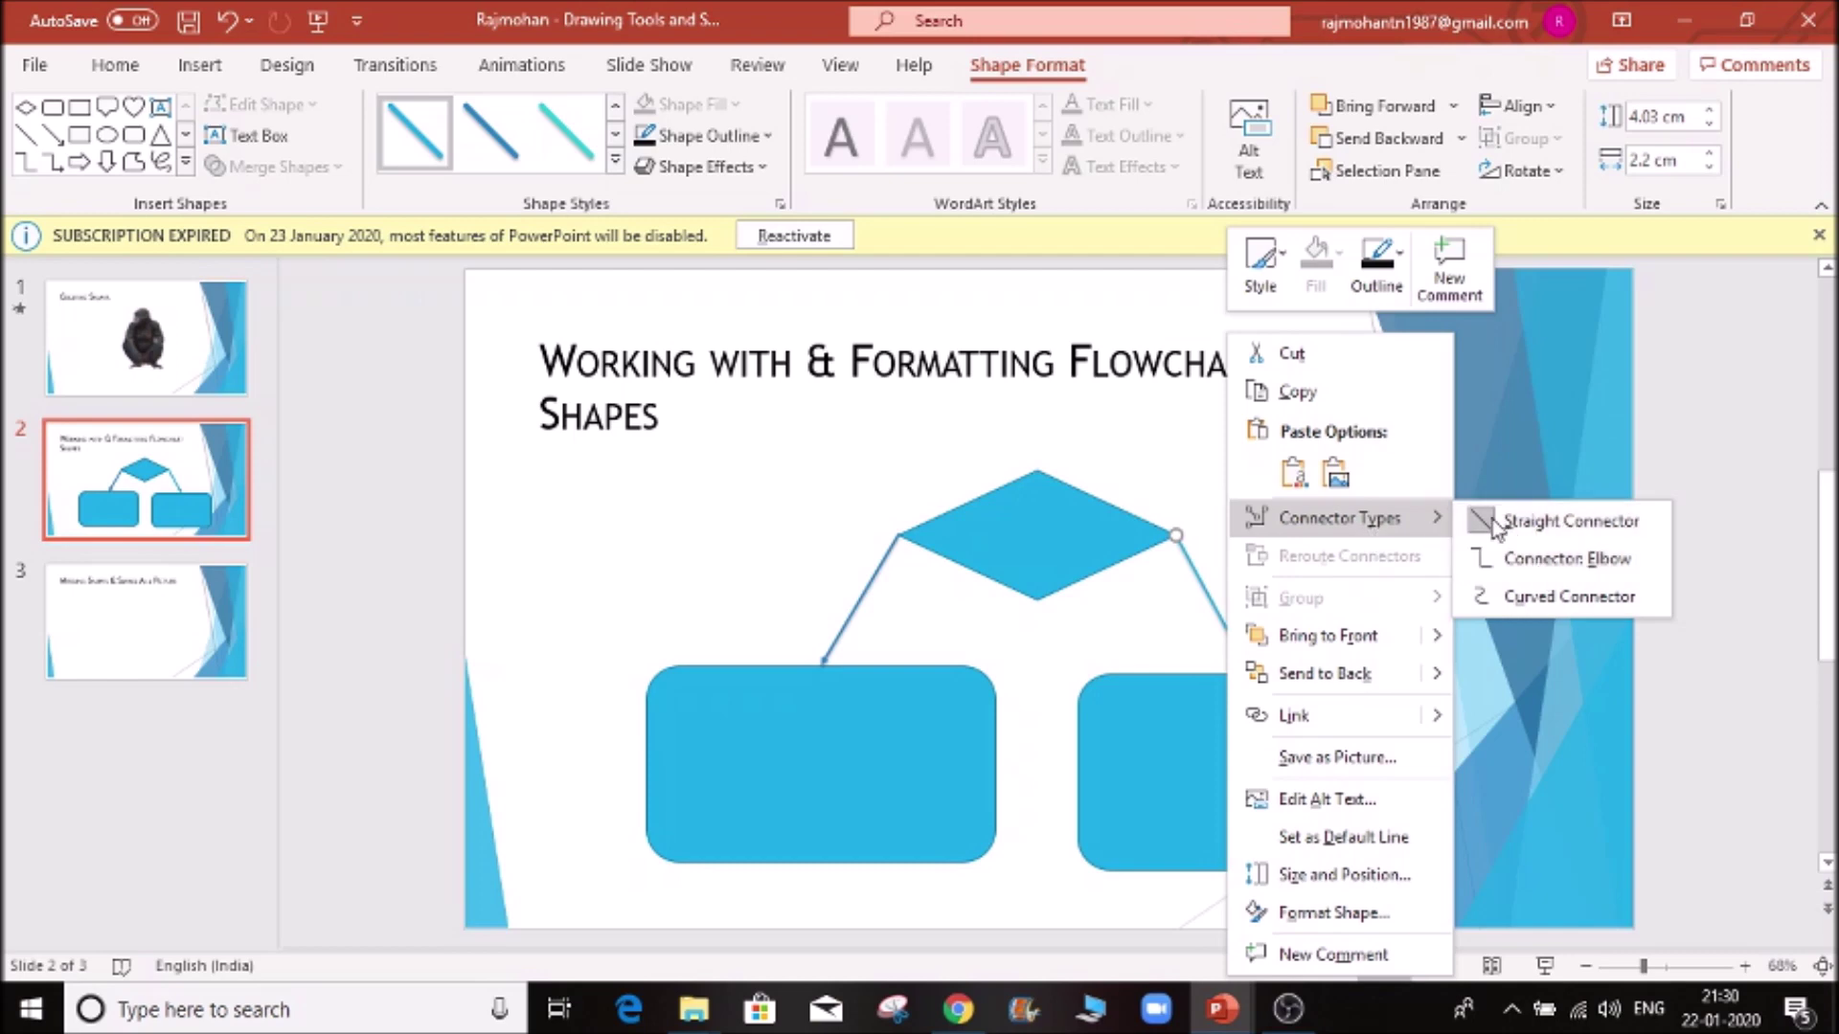
click(1554, 565)
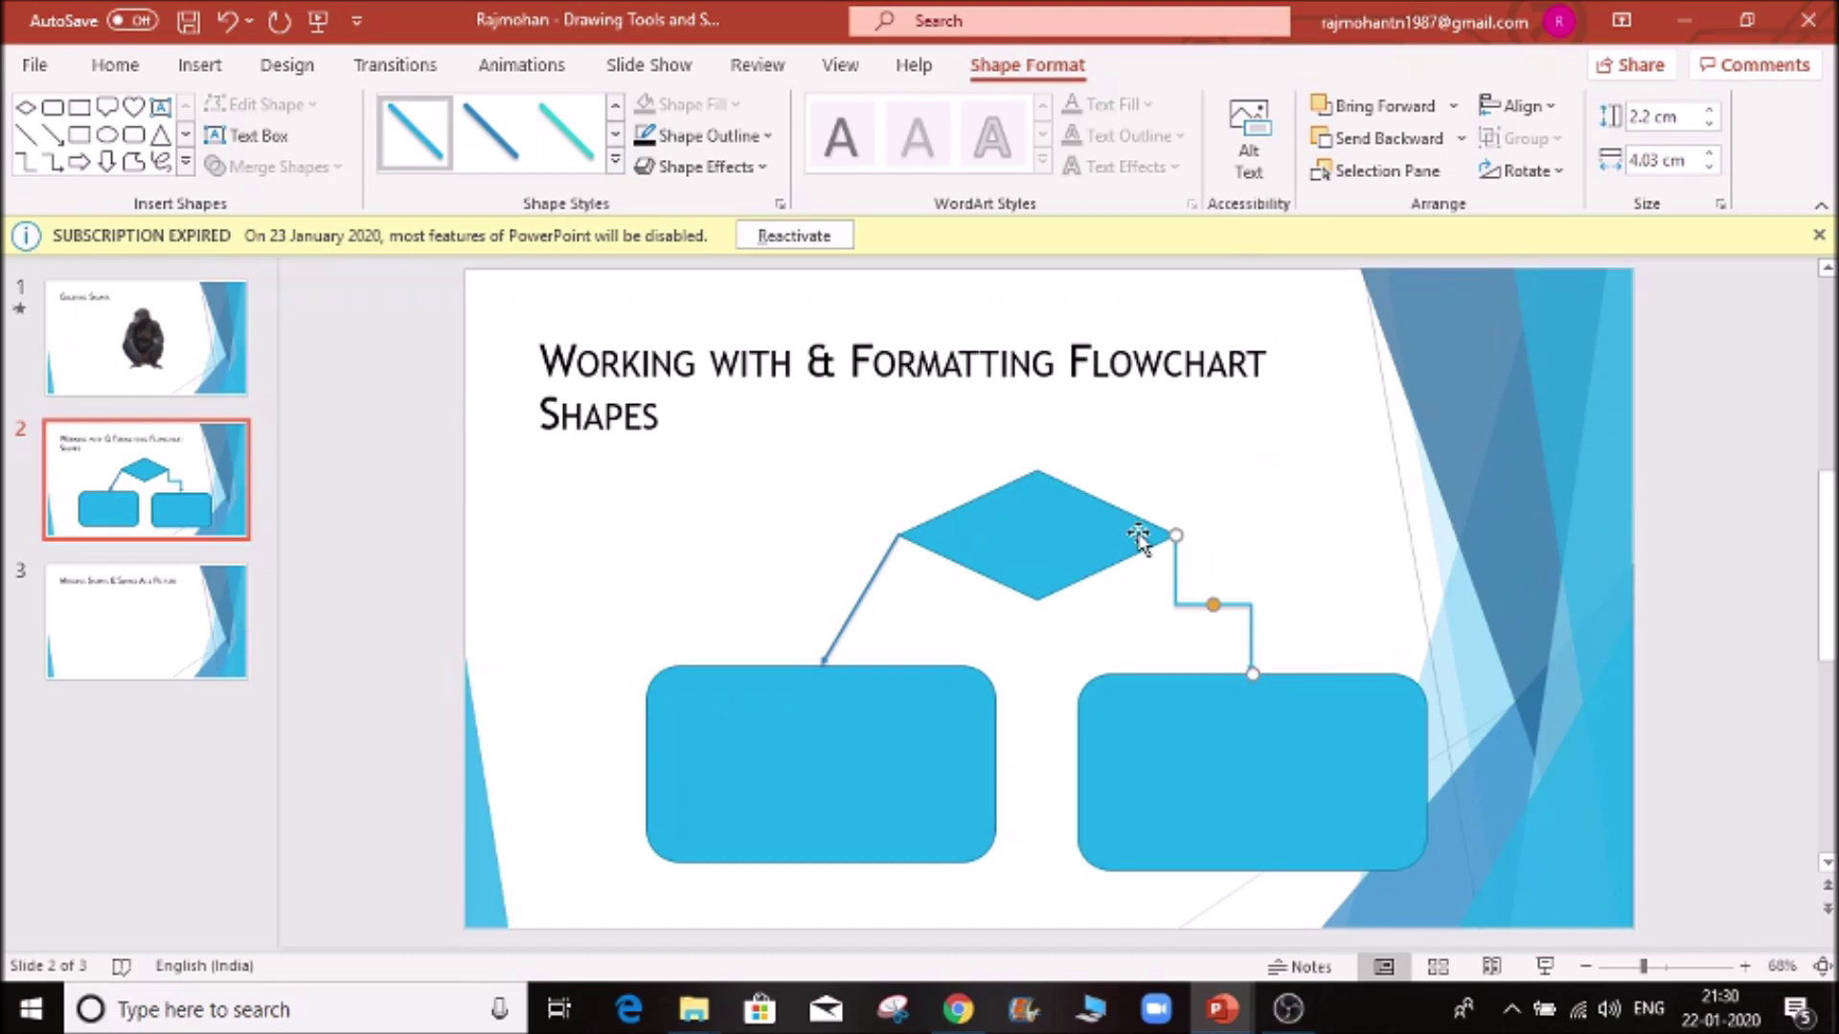
click(1307, 574)
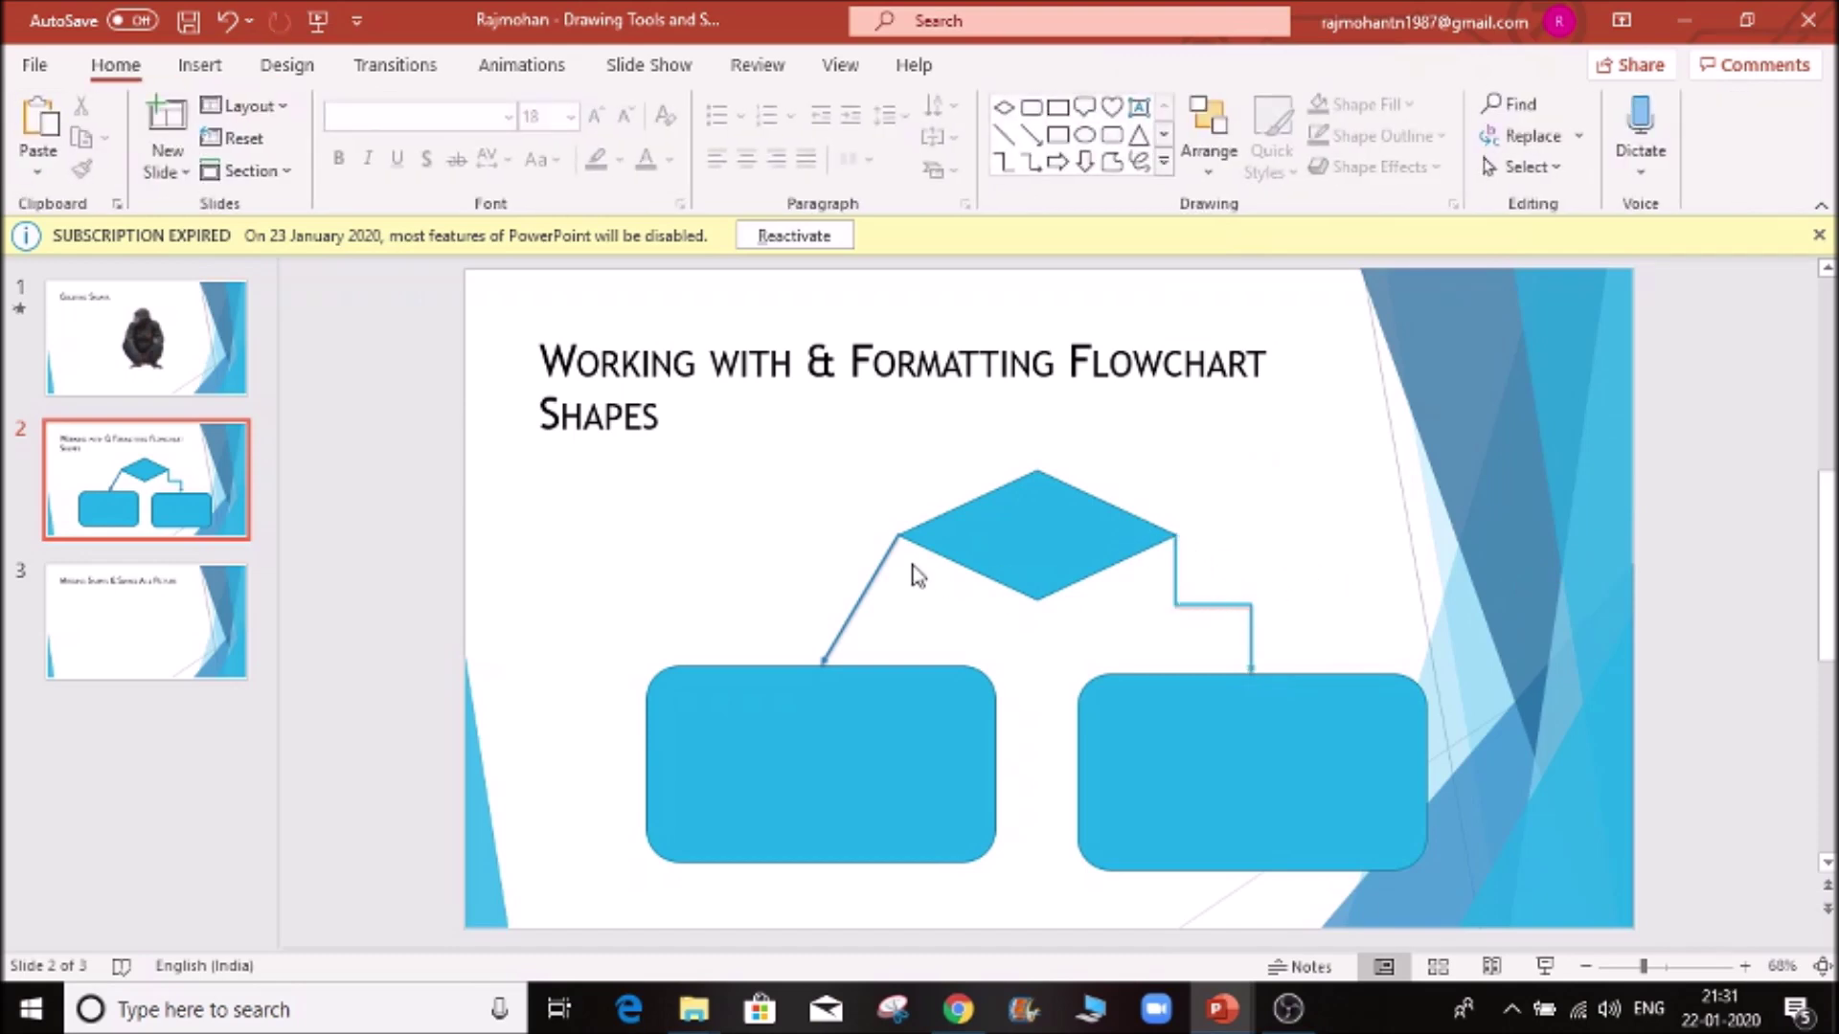
click(871, 577)
right_click(873, 579)
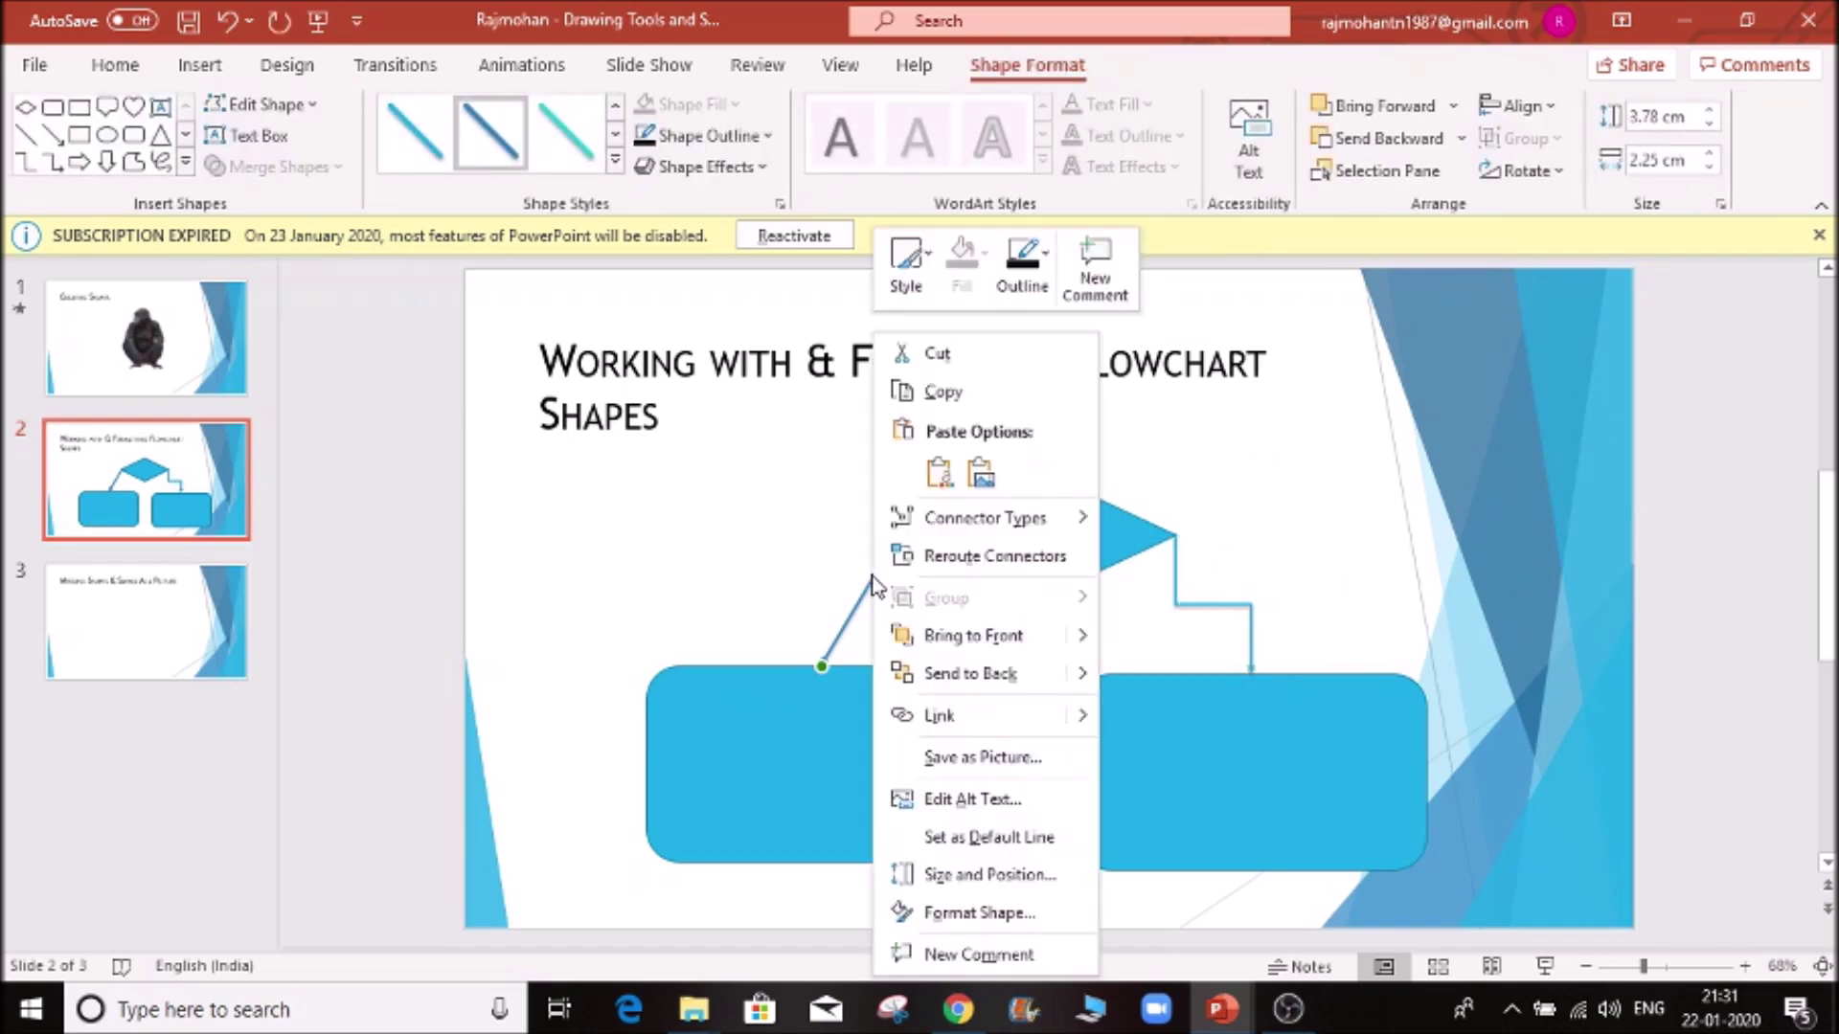
mouse_move(977, 537)
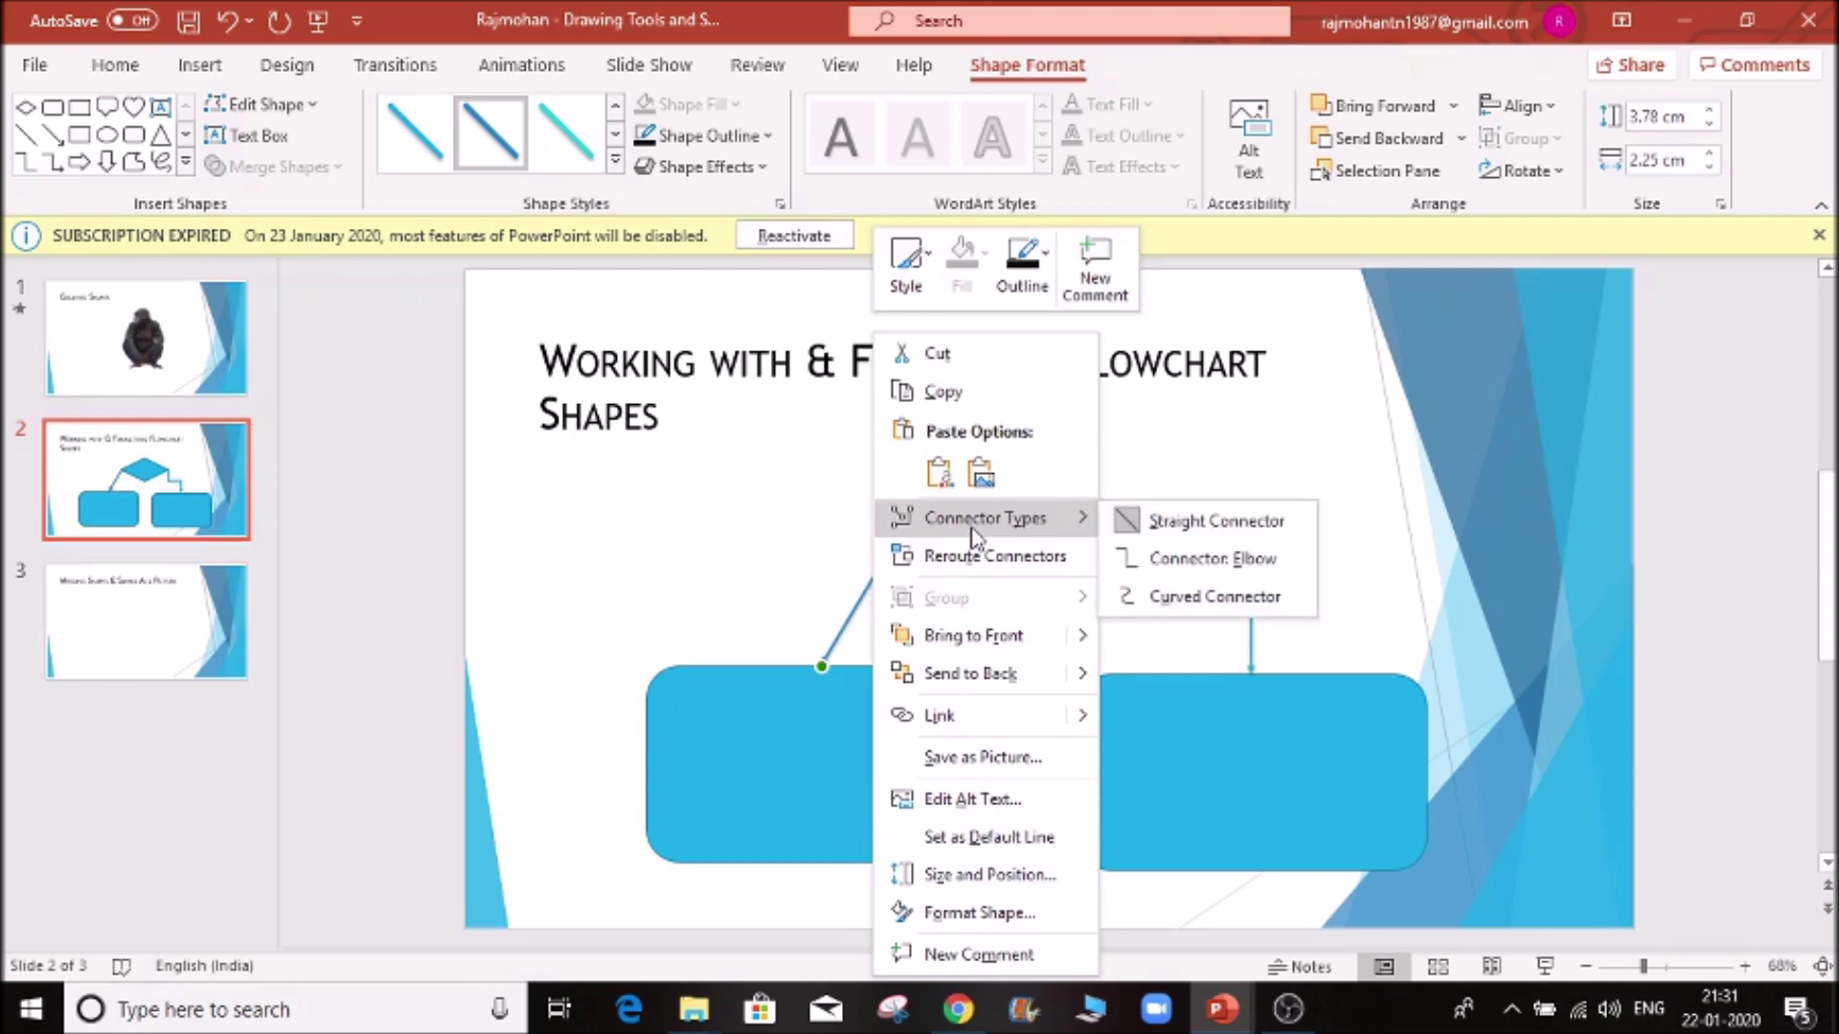
click(1251, 597)
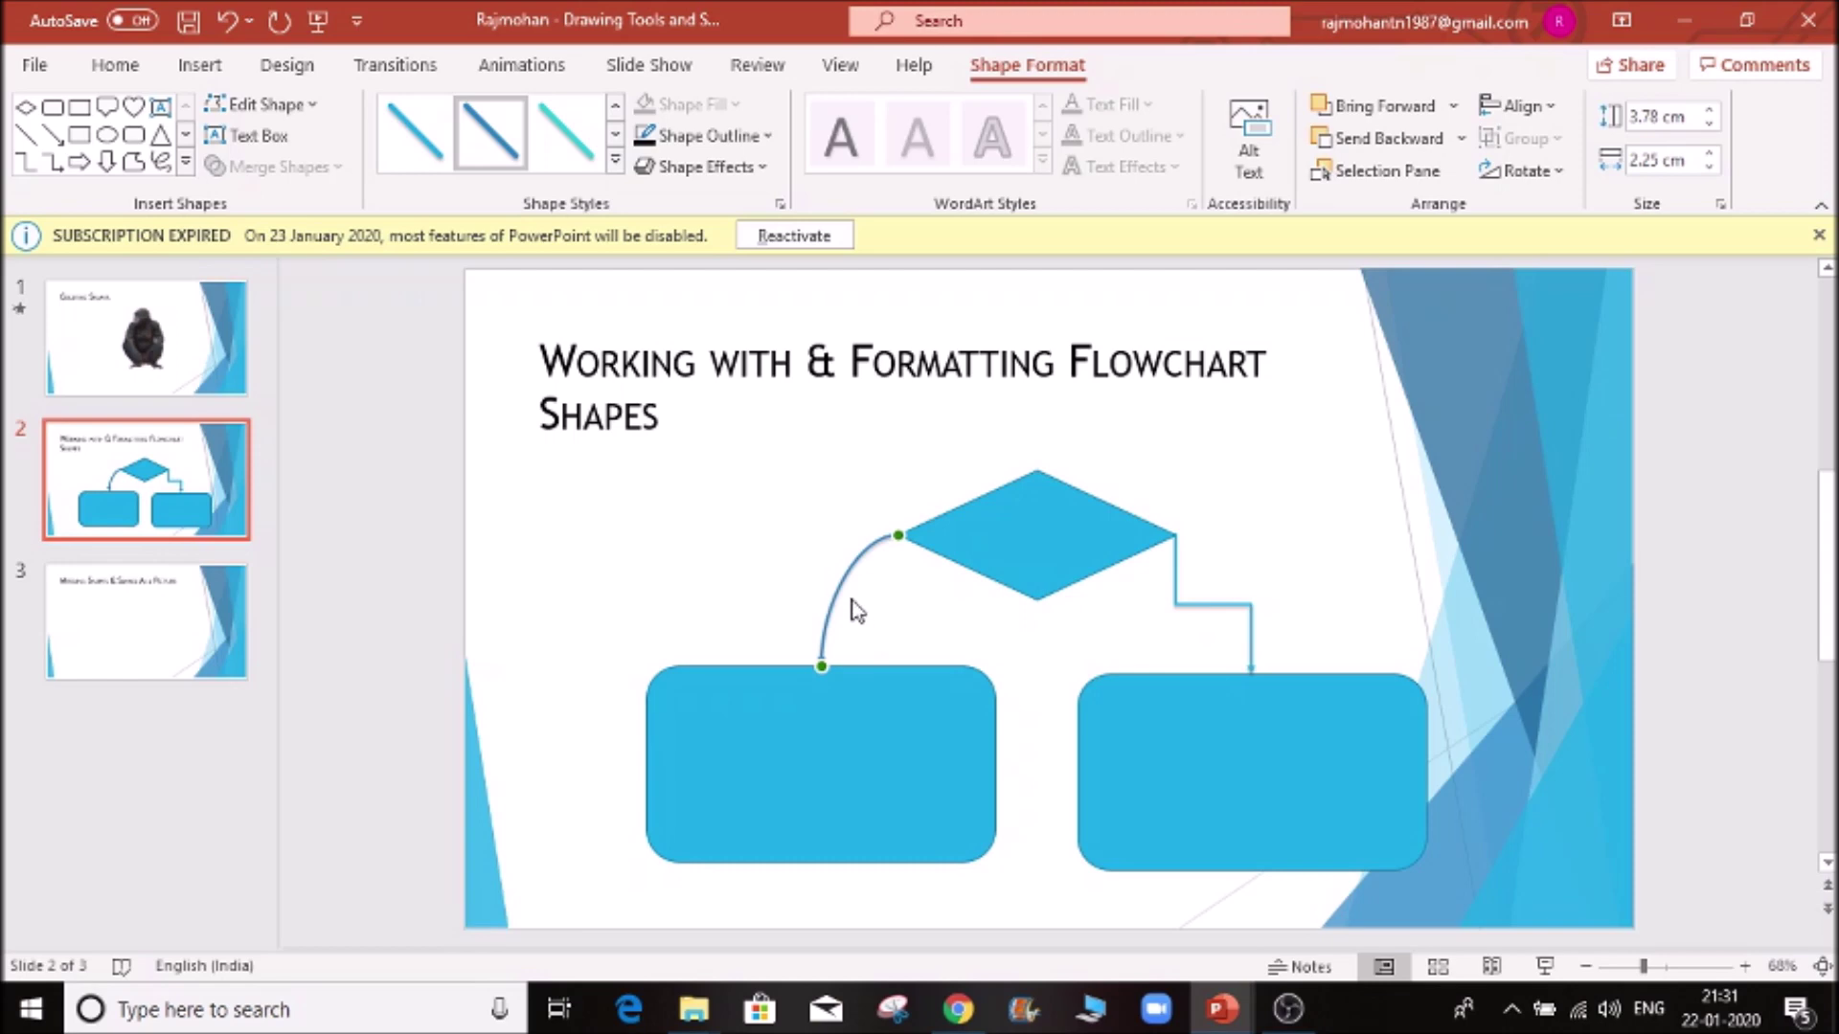
- Reroute the curved connector, then reattach both connector ends to the diamond's bottom point
right_click(822, 649)
click(976, 228)
click(1213, 606)
right_click(1214, 608)
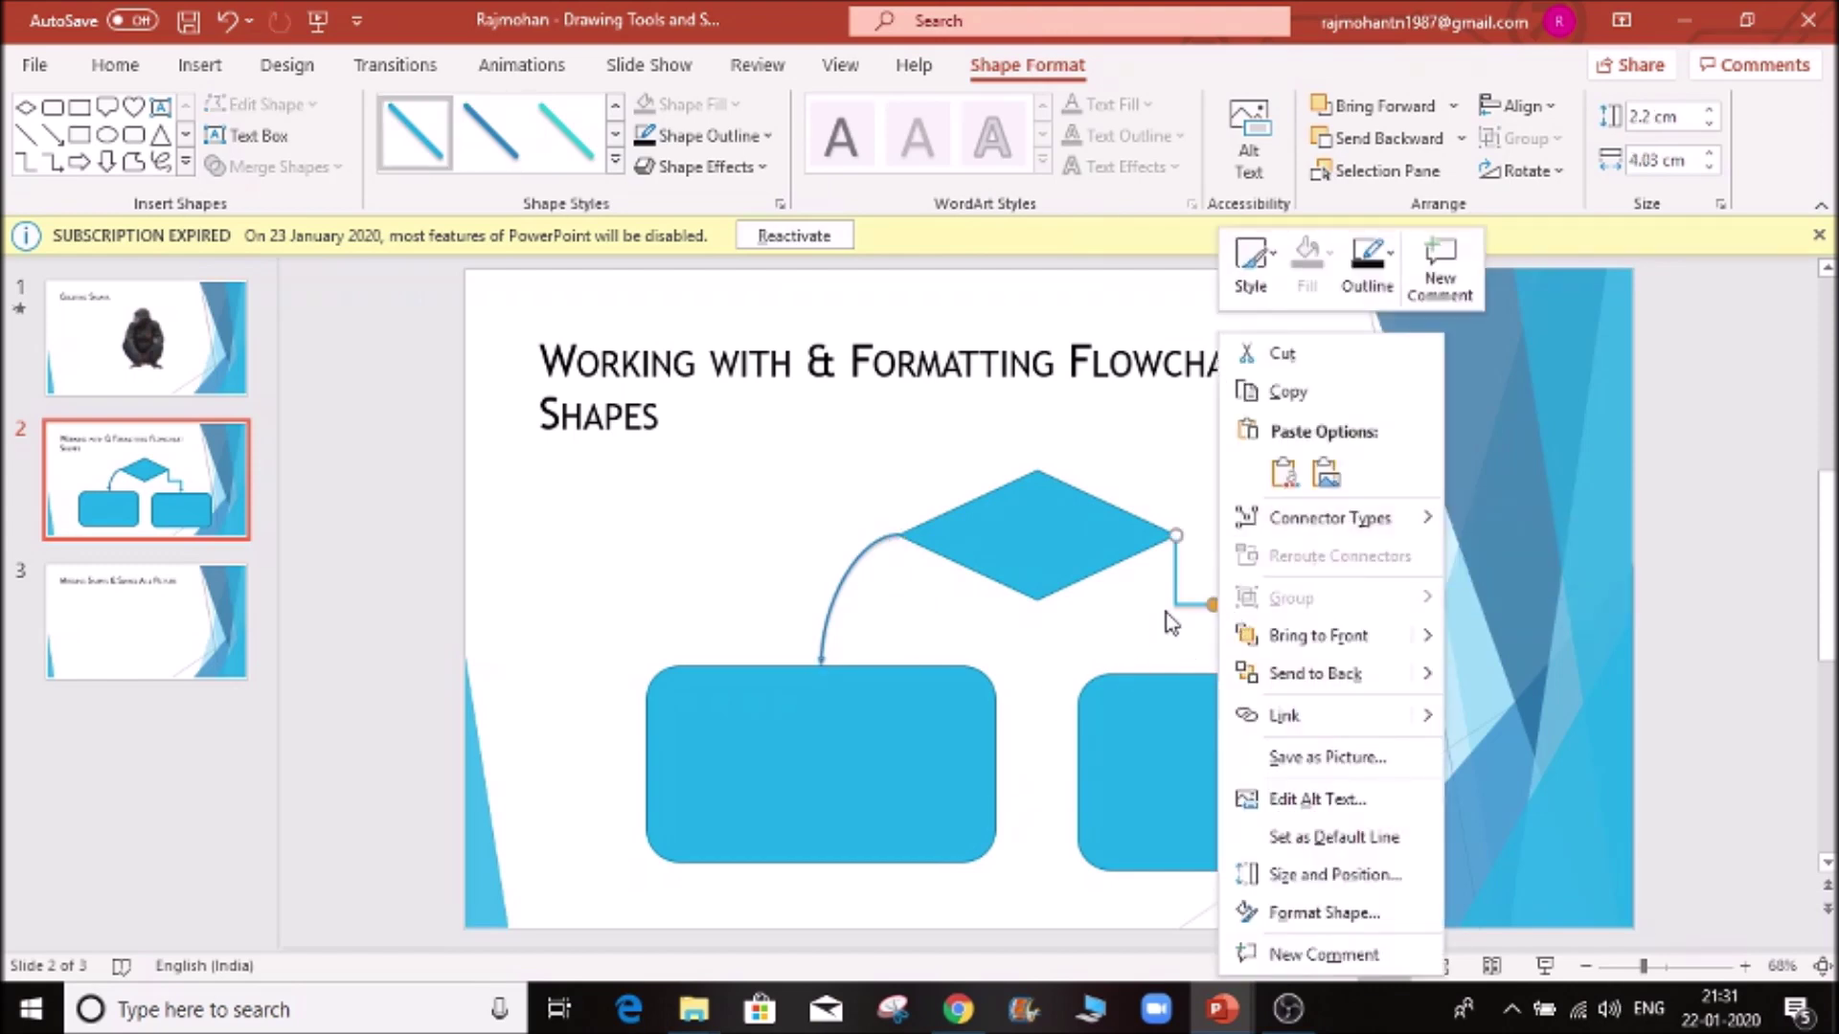
key(Escape)
drag(1229, 609, 1100, 677)
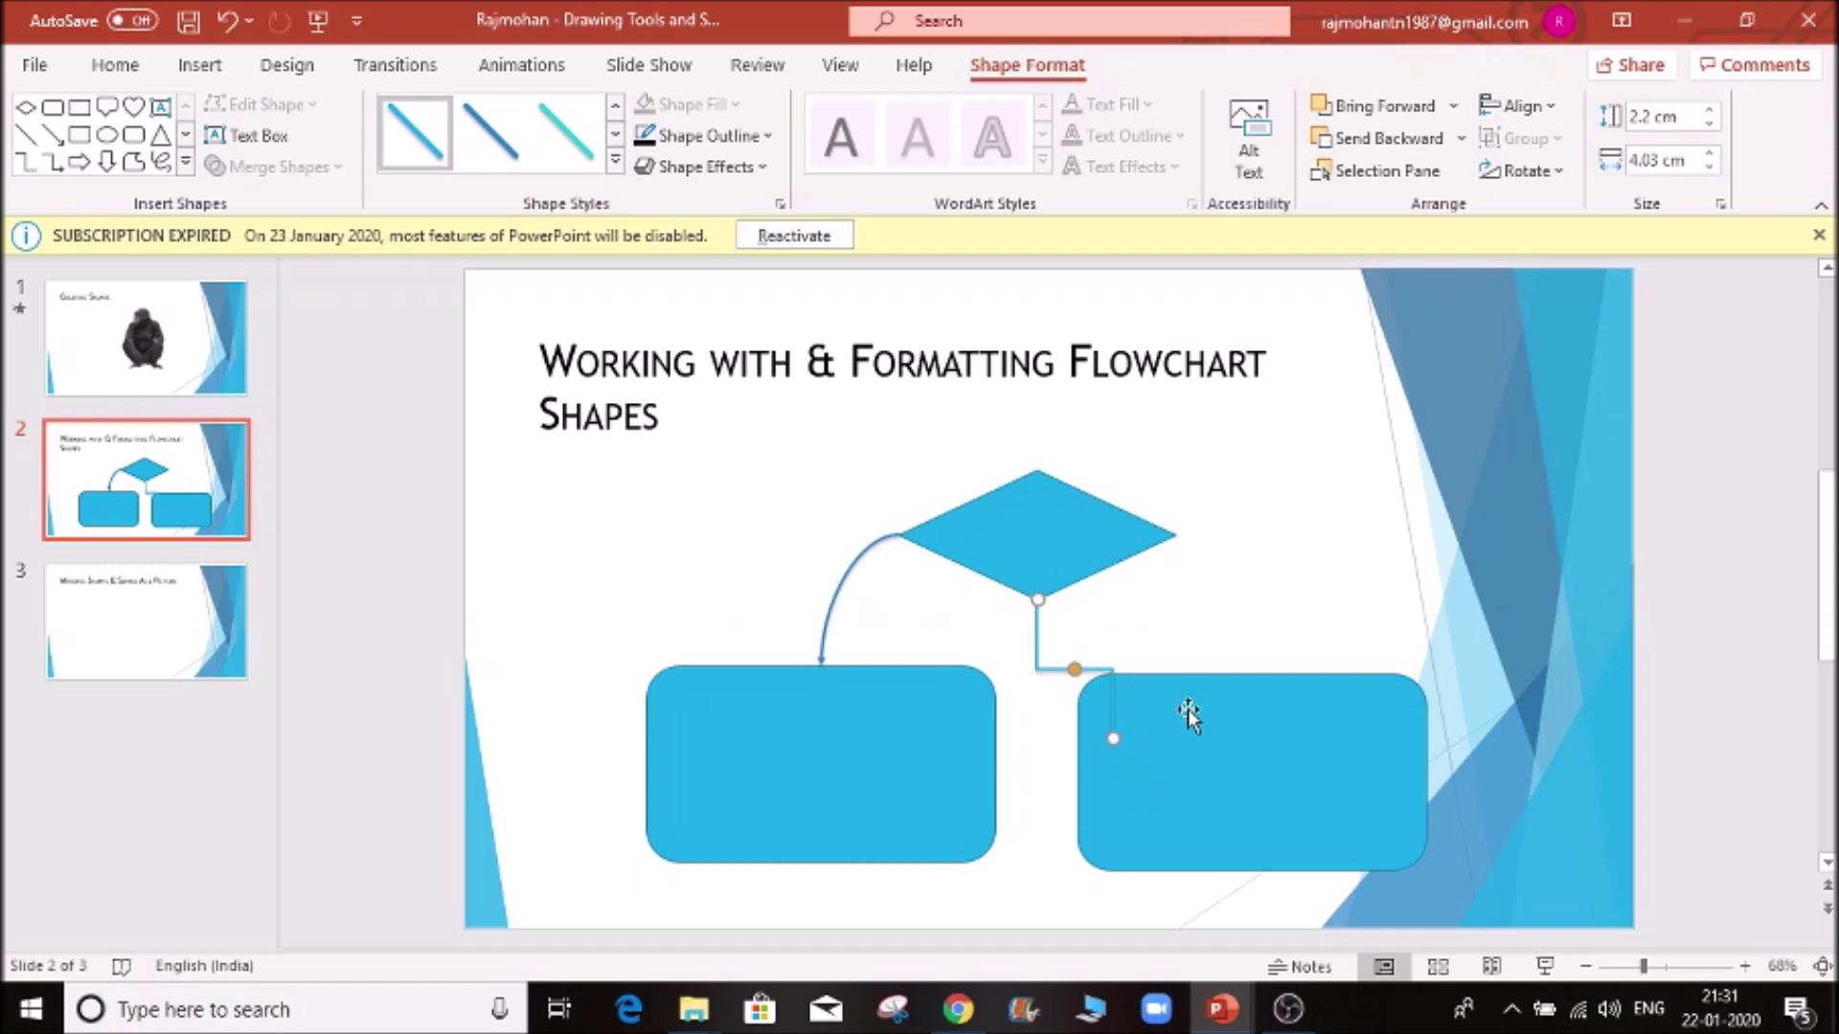
click(1219, 623)
drag(875, 571, 1035, 601)
click(1262, 567)
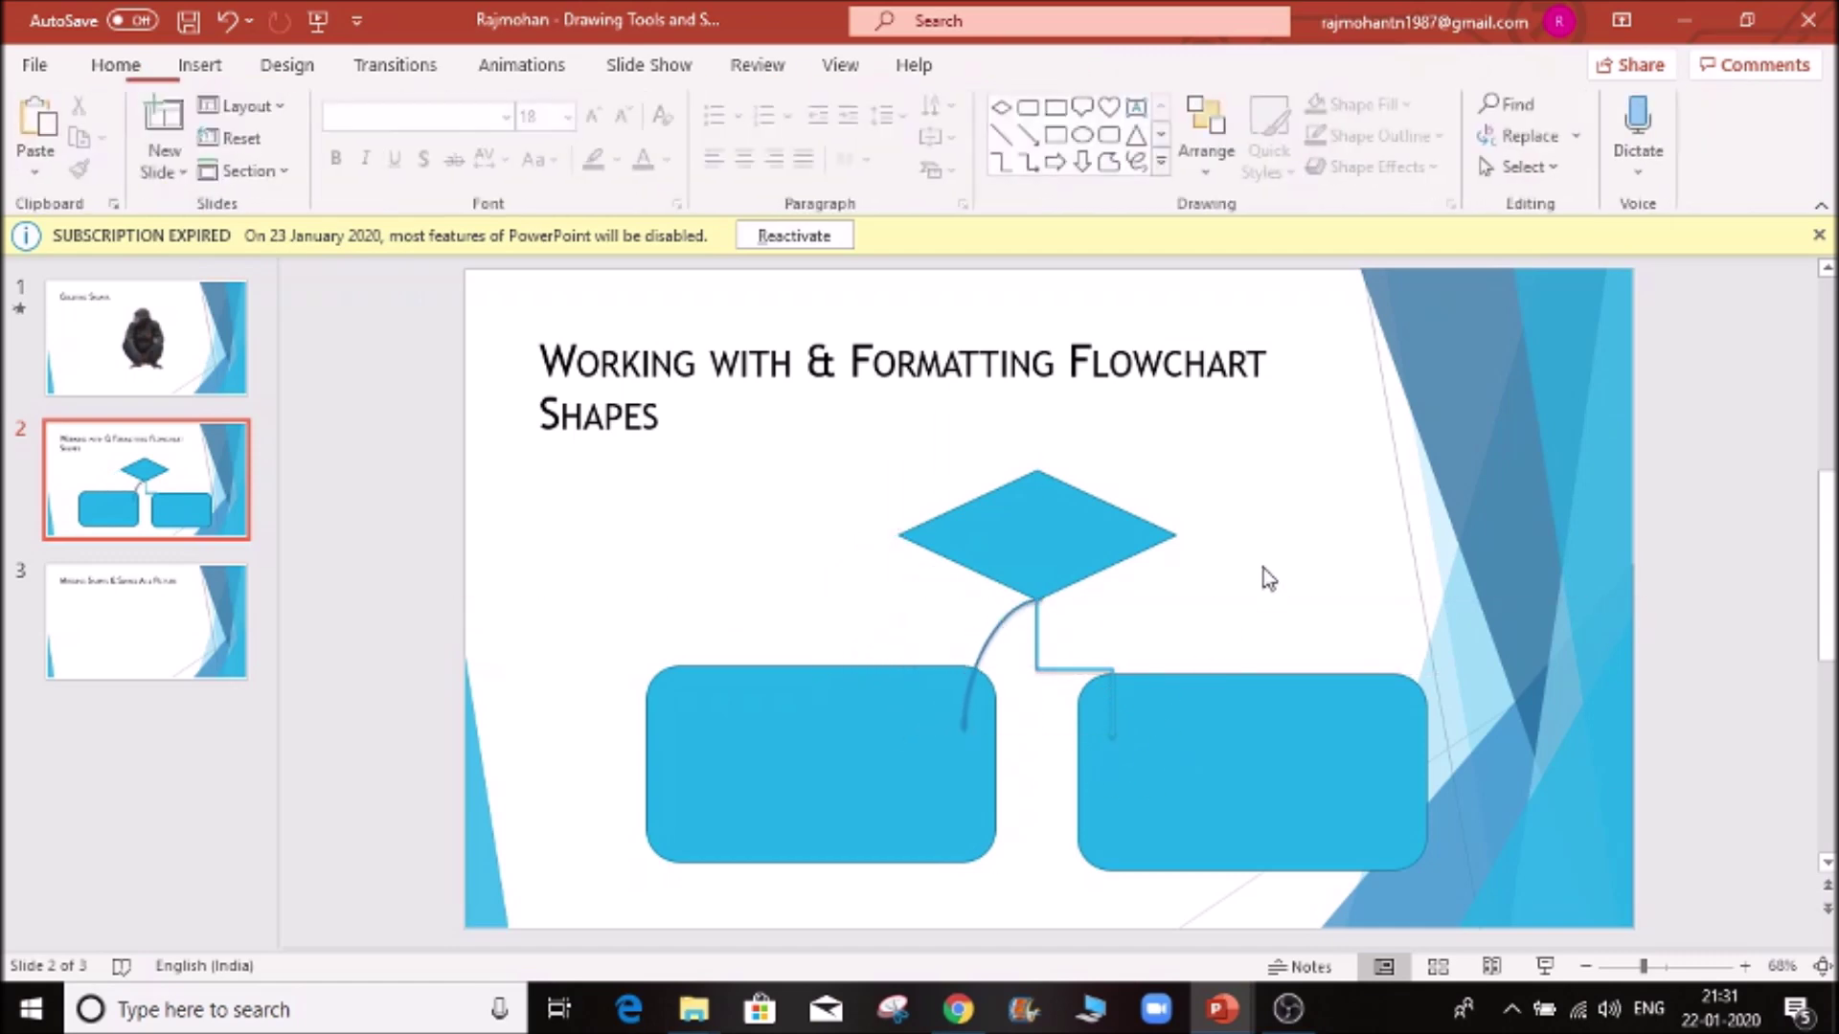
click(1035, 644)
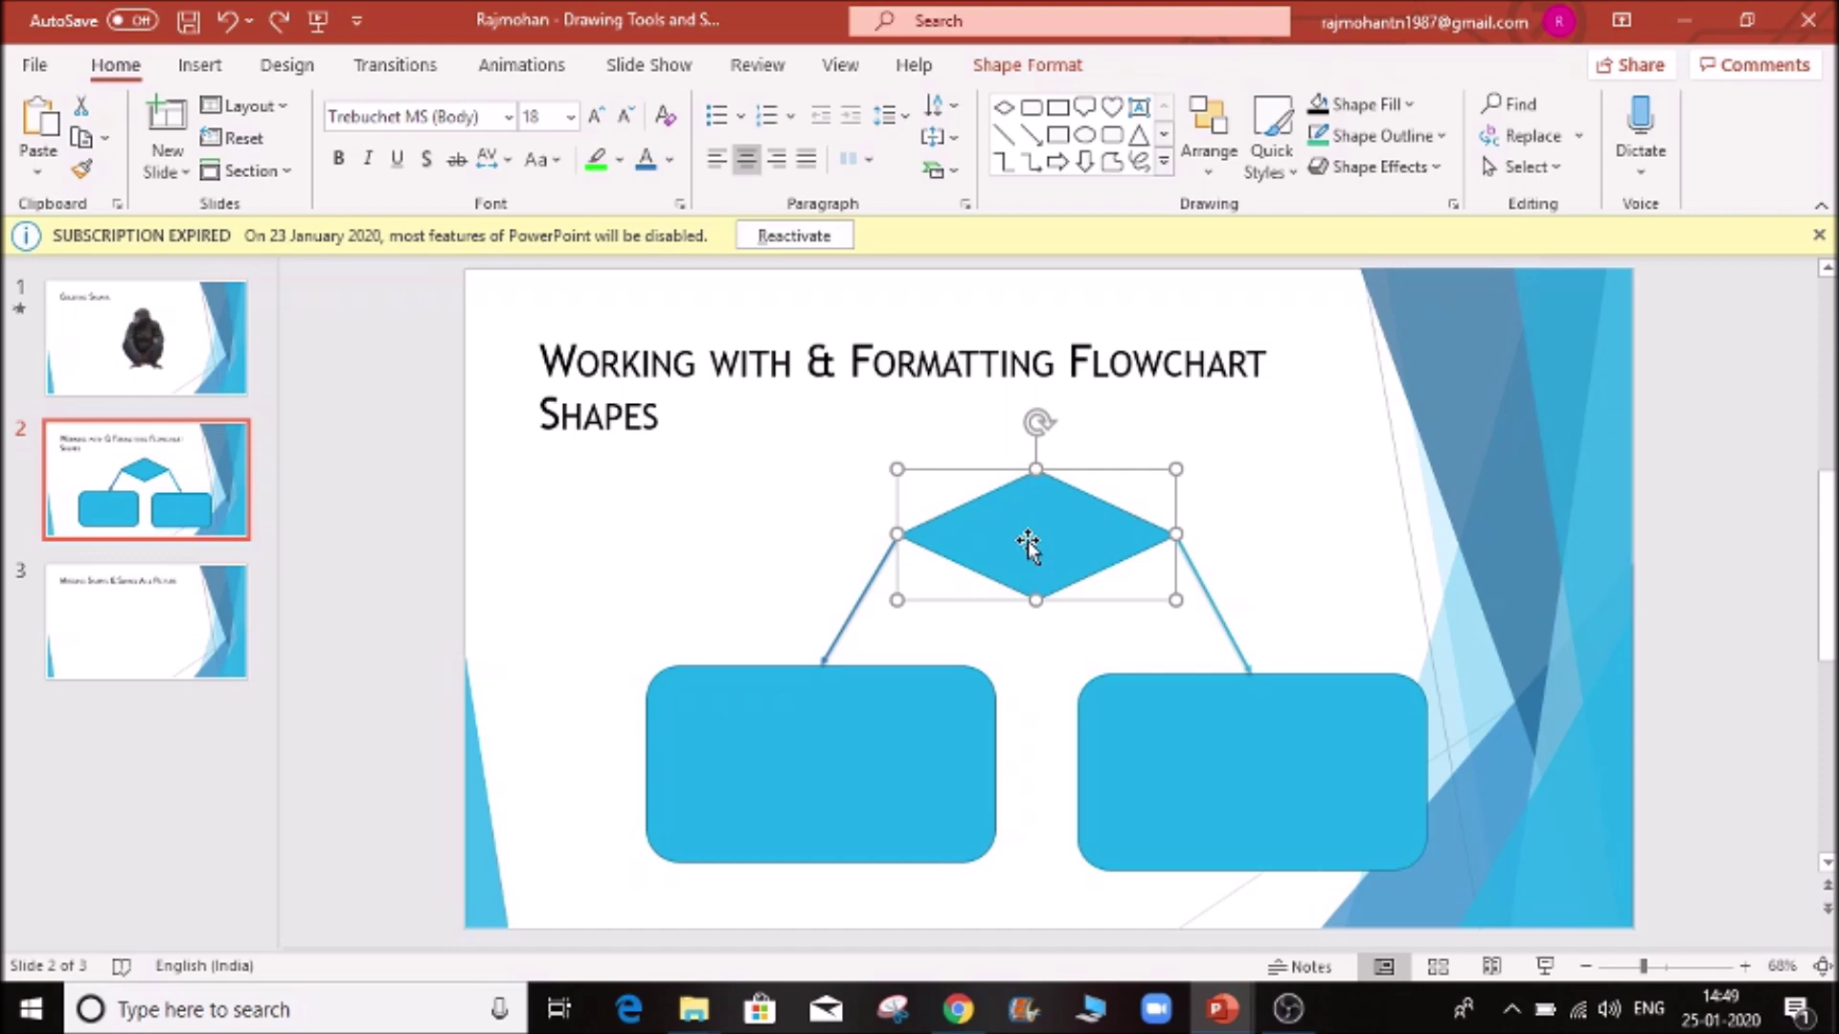
- Select the decision diamond and show its Shape Format options
click(1419, 393)
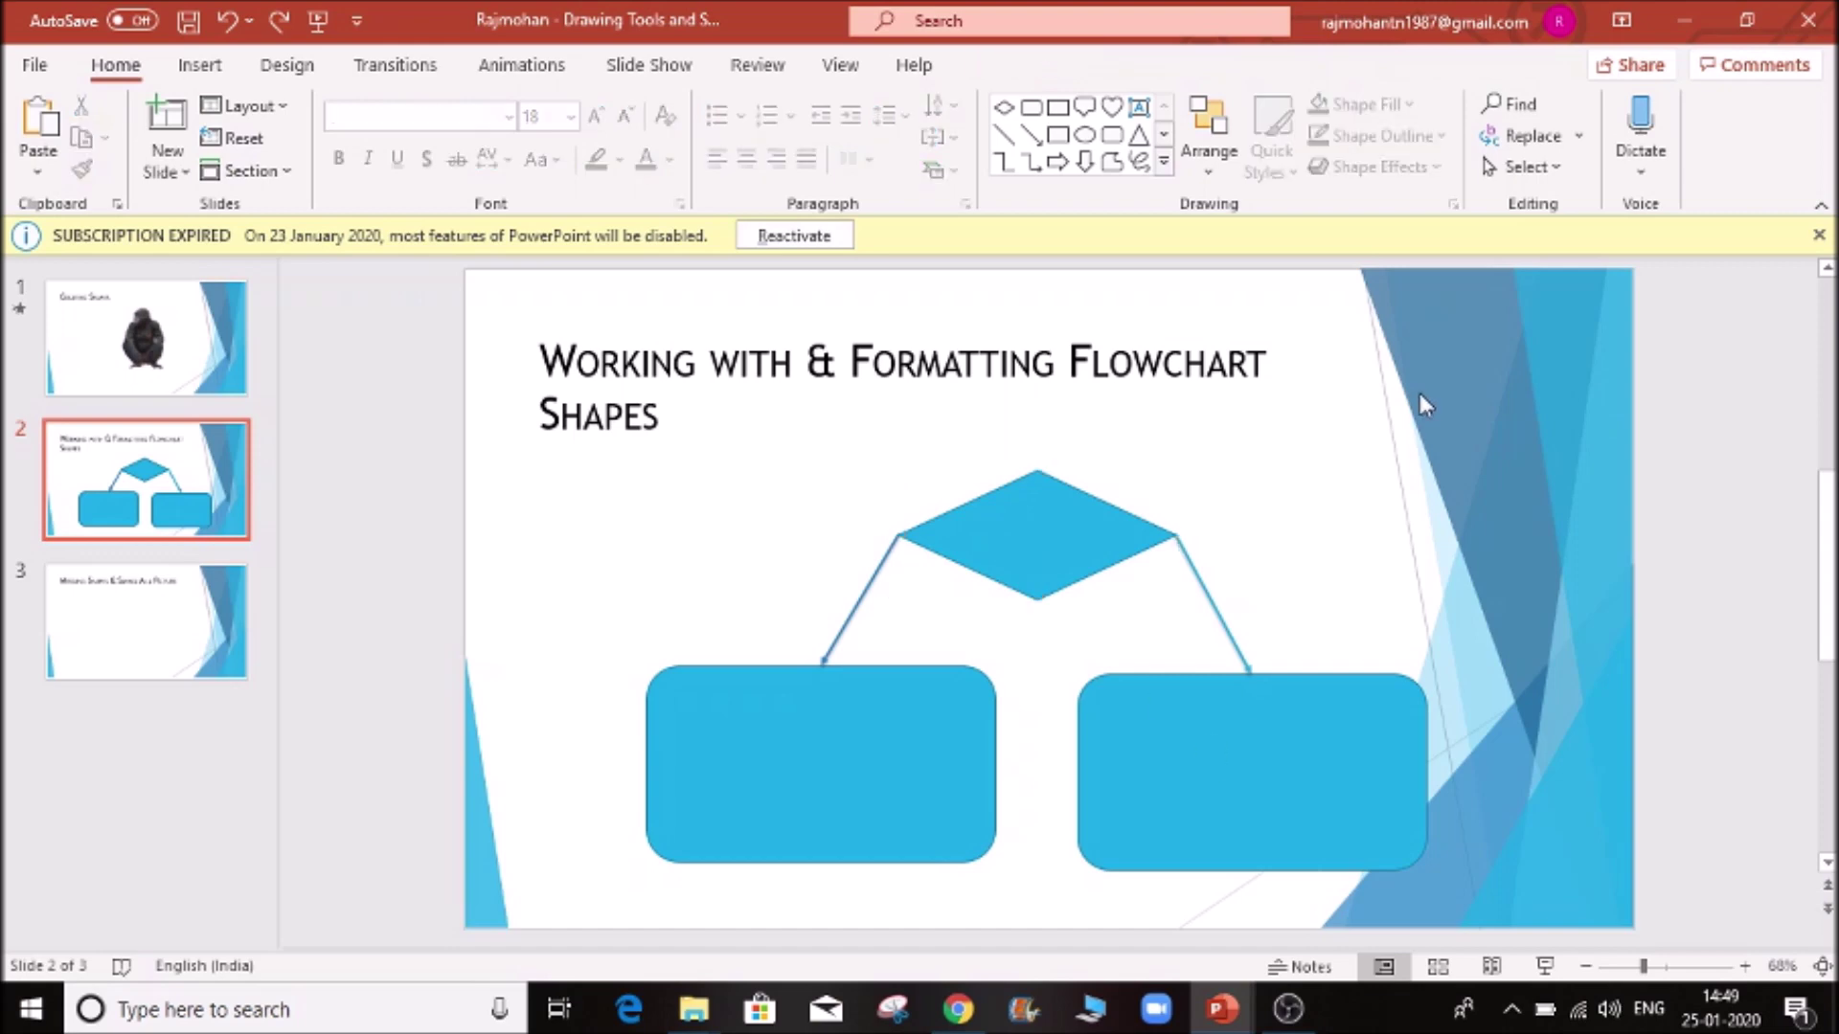
click(1131, 386)
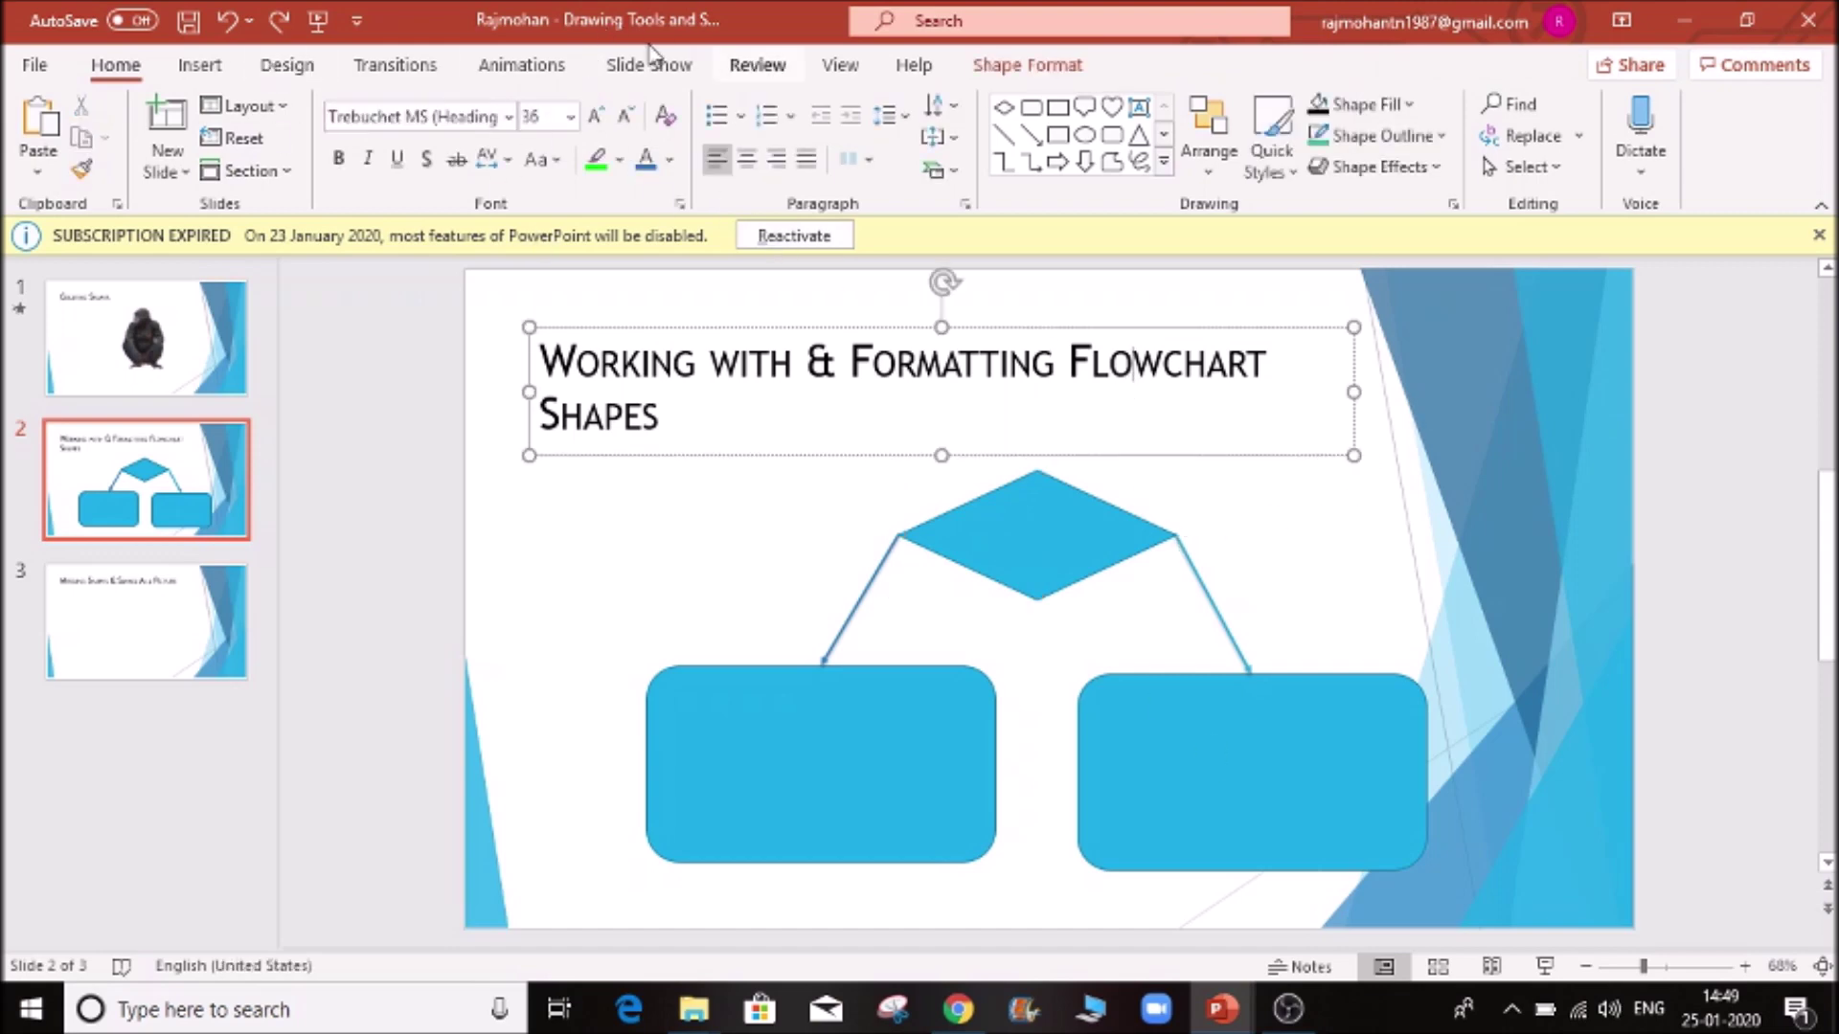
click(1052, 531)
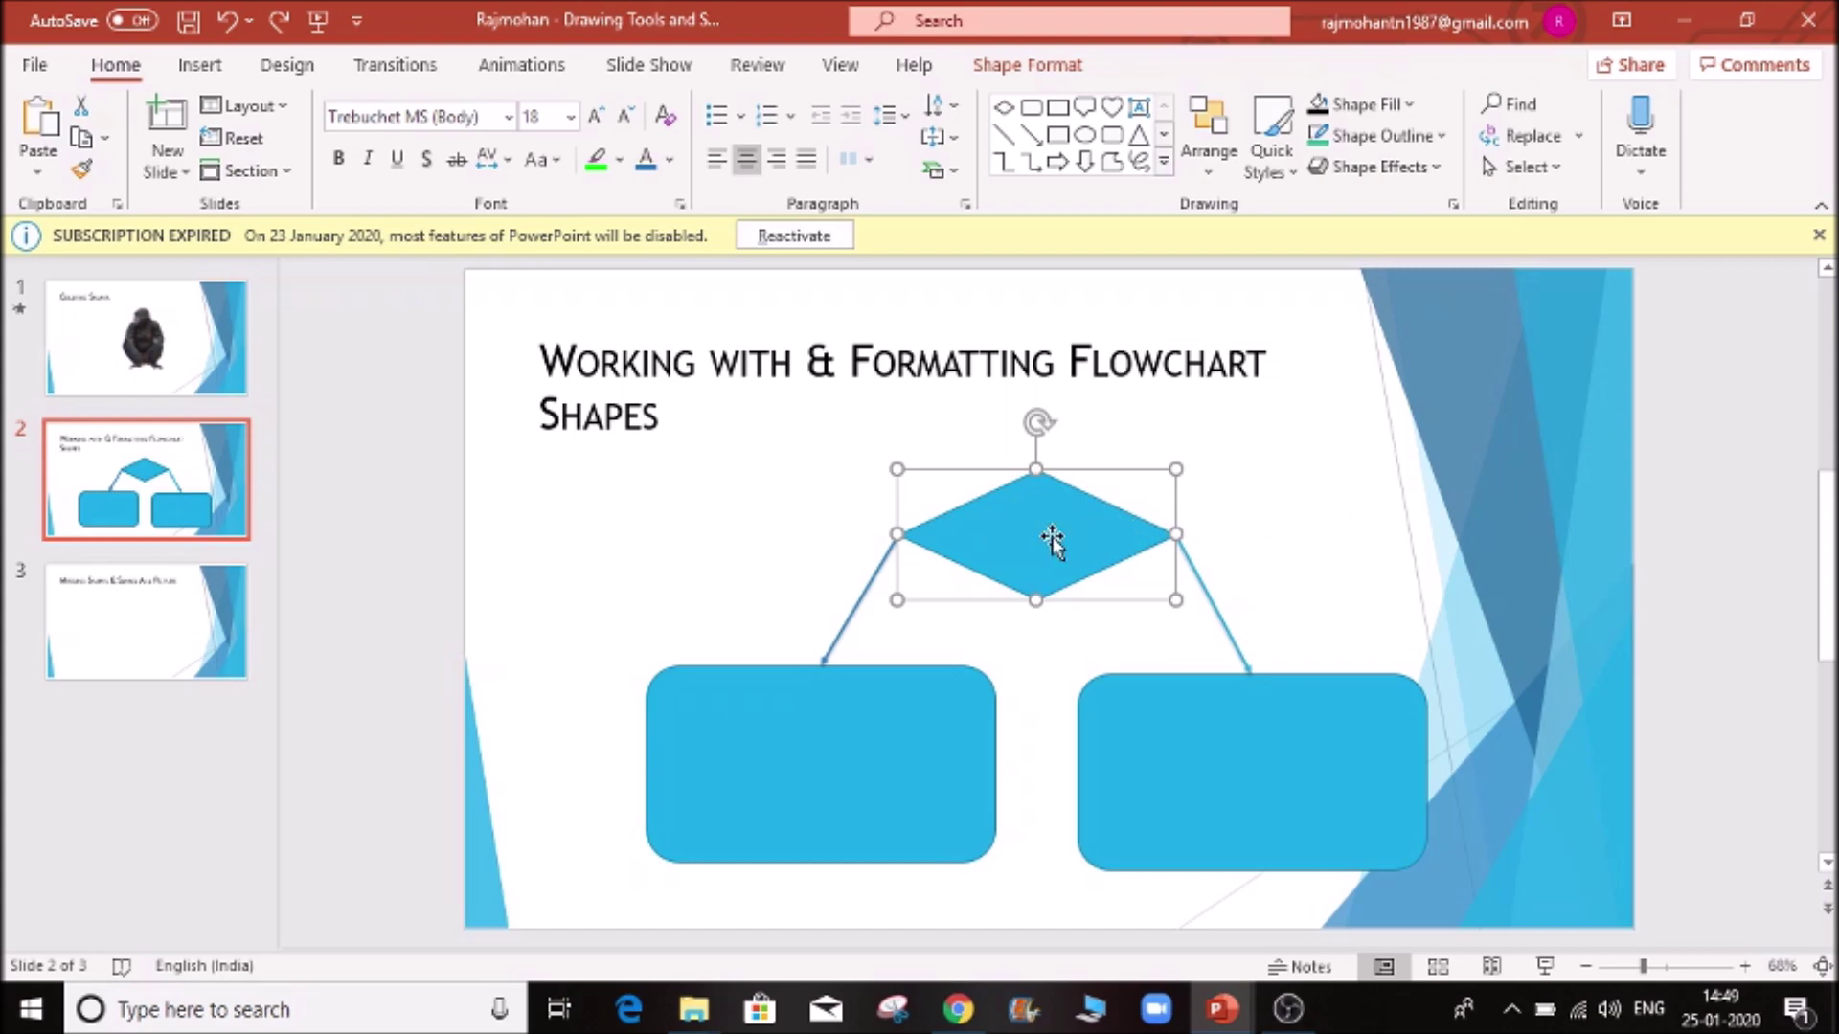
click(1052, 74)
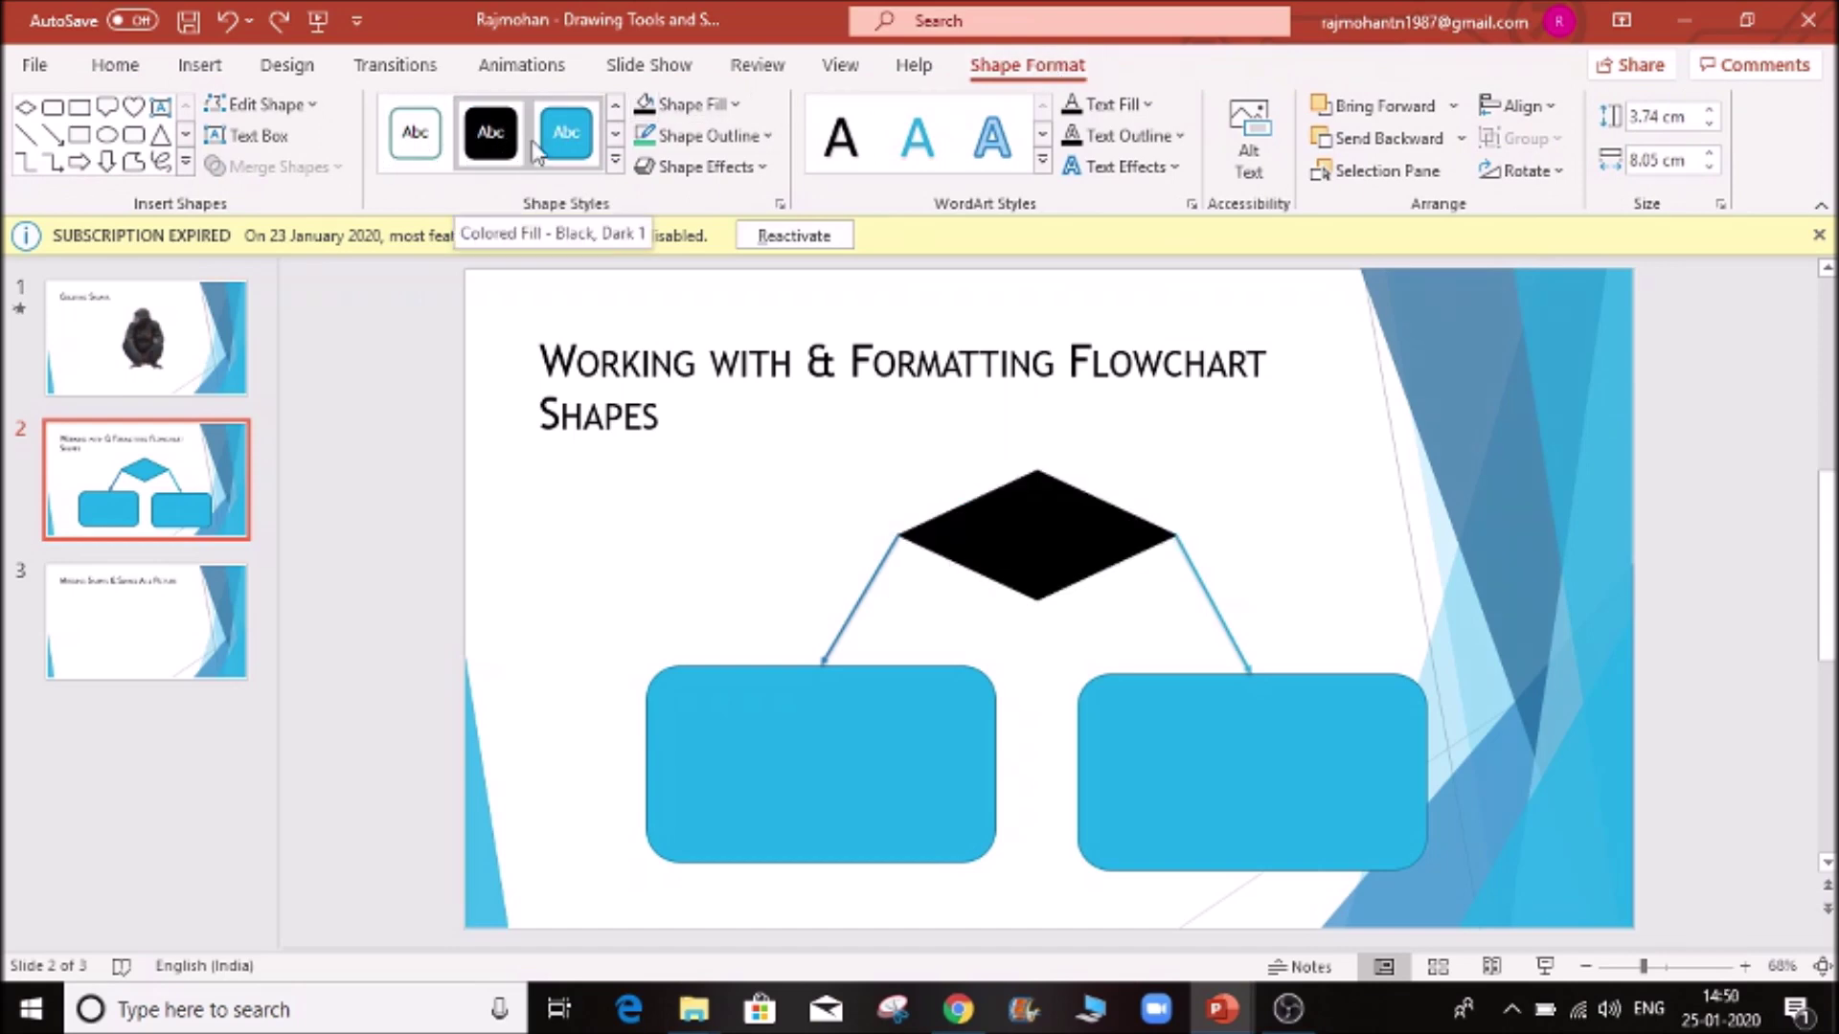
- Move the diamond up beside the title's end, browsing Shape Styles without applying one
click(615, 164)
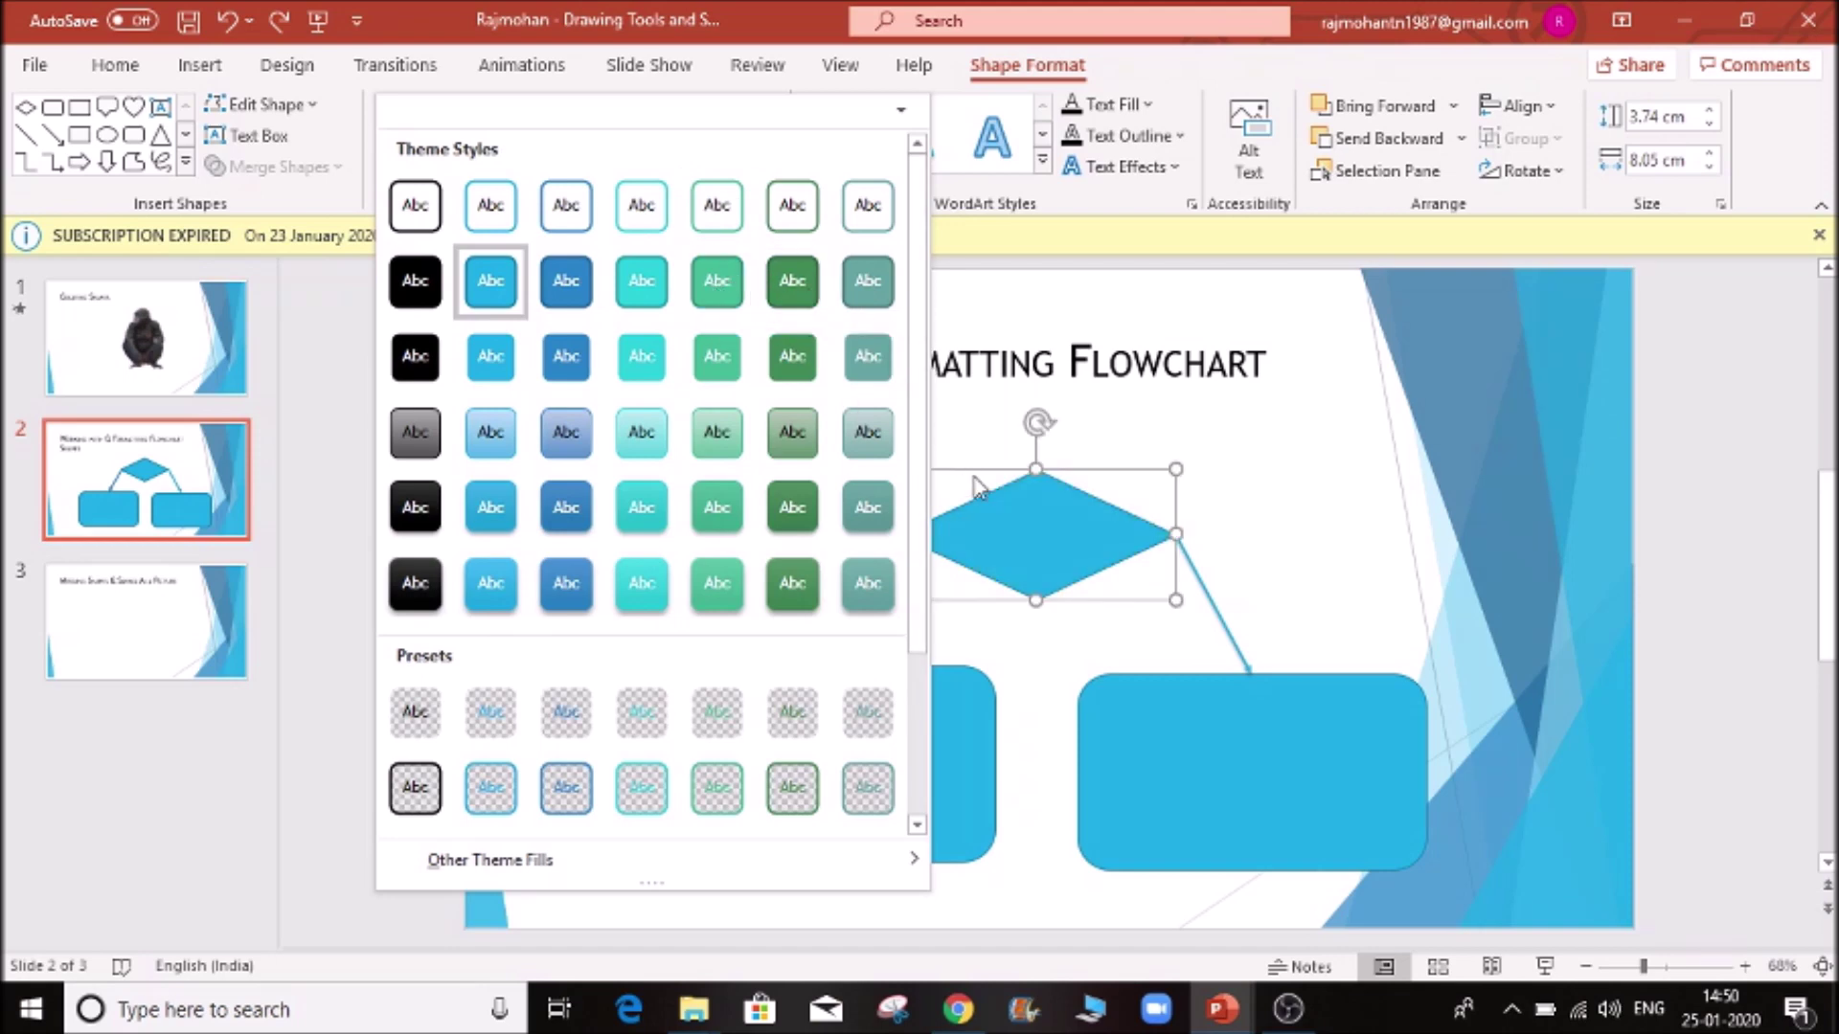
click(1019, 505)
drag(1019, 505, 1336, 431)
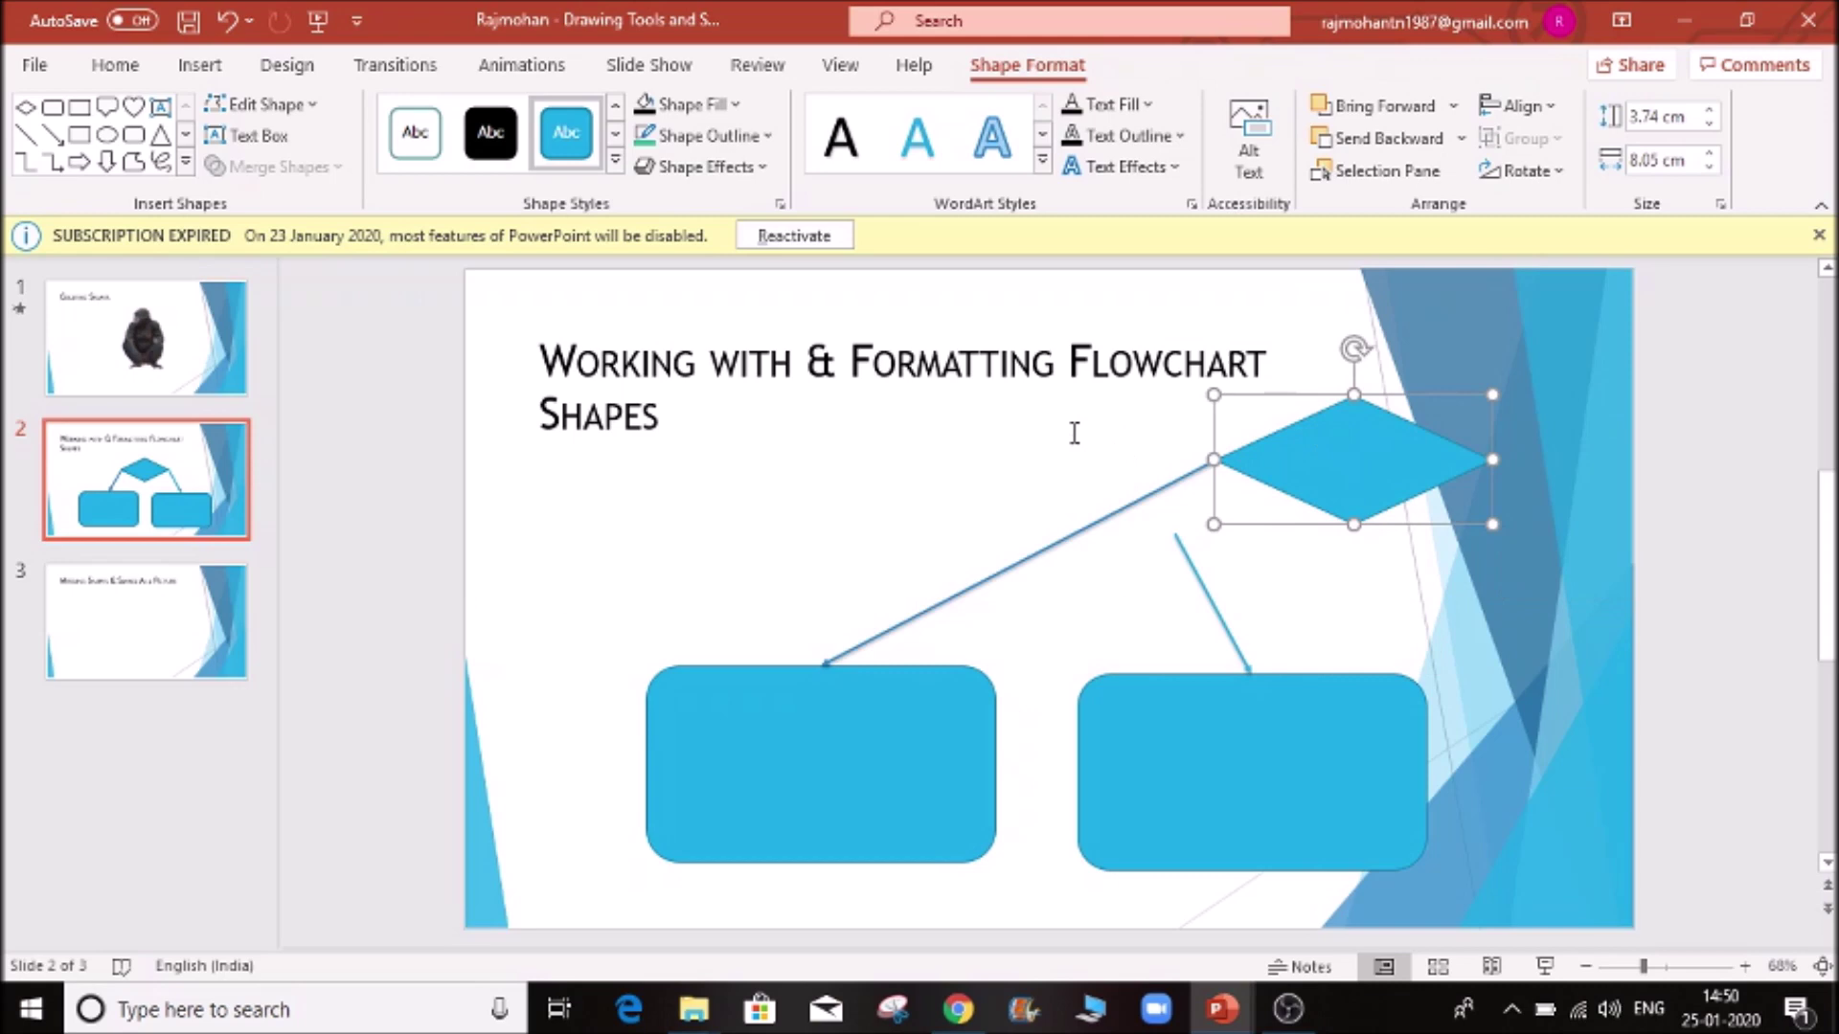
click(615, 159)
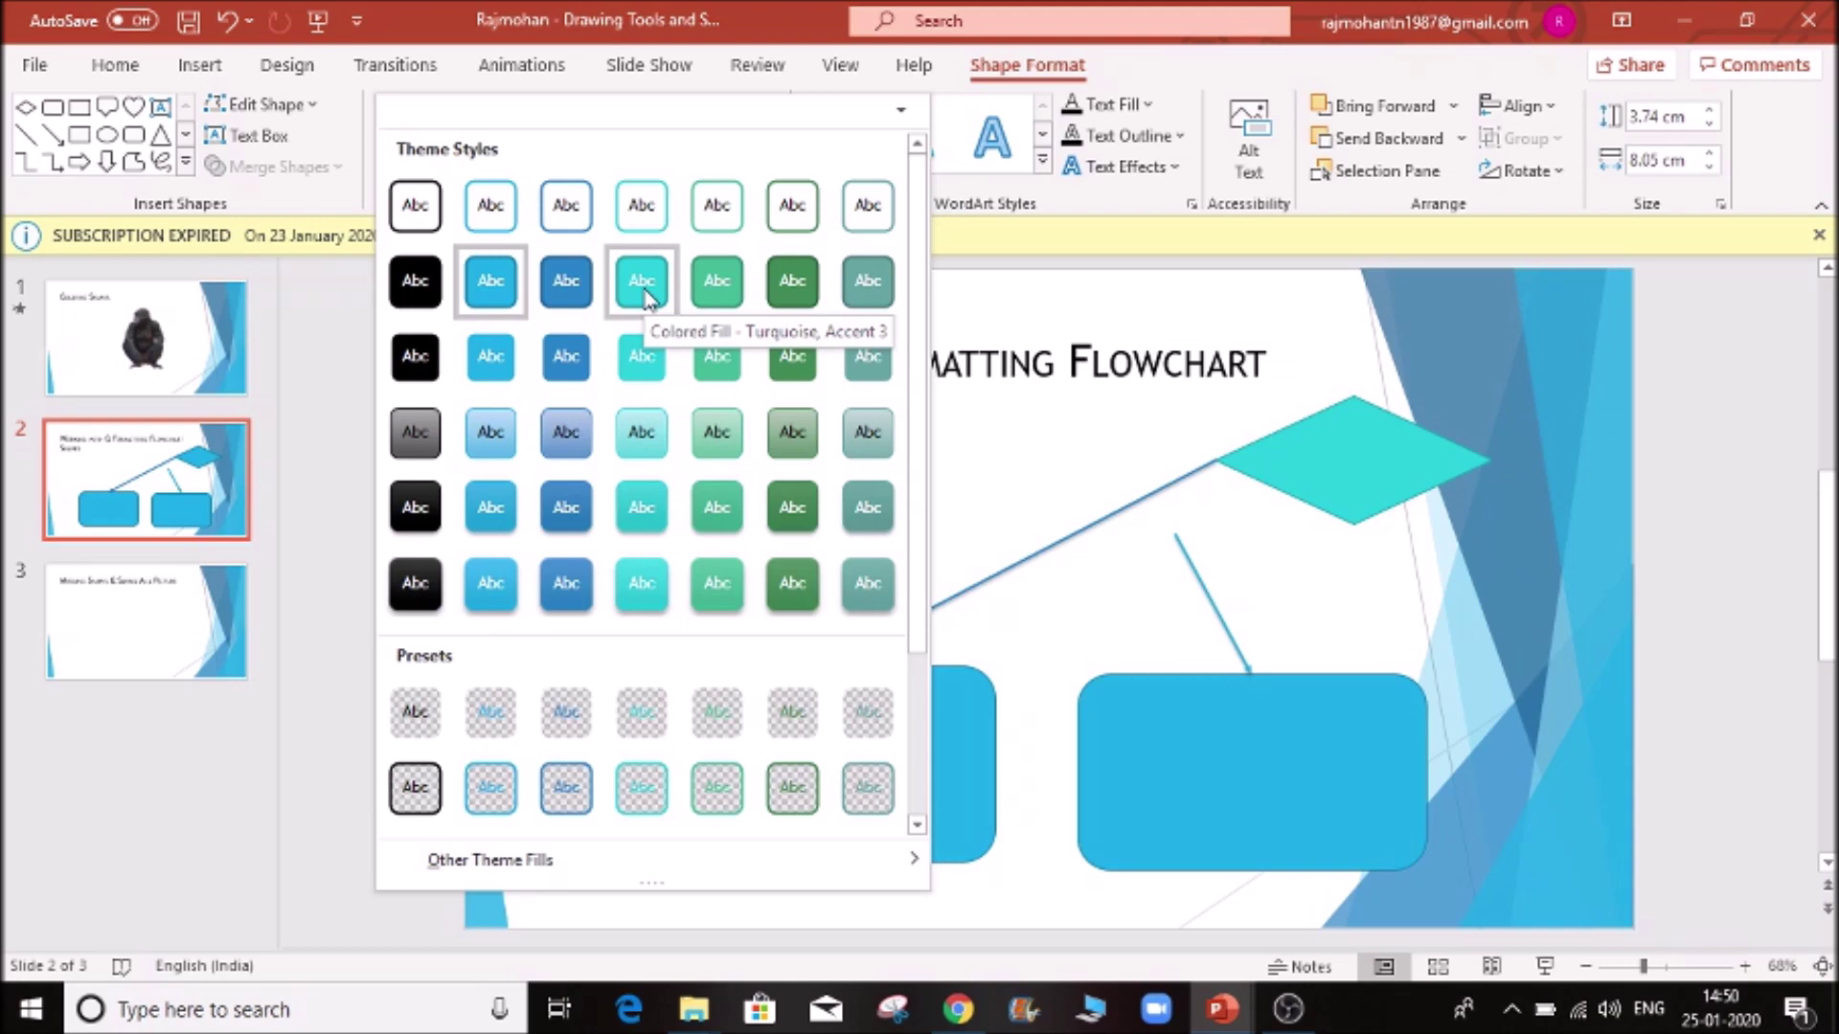
click(1111, 311)
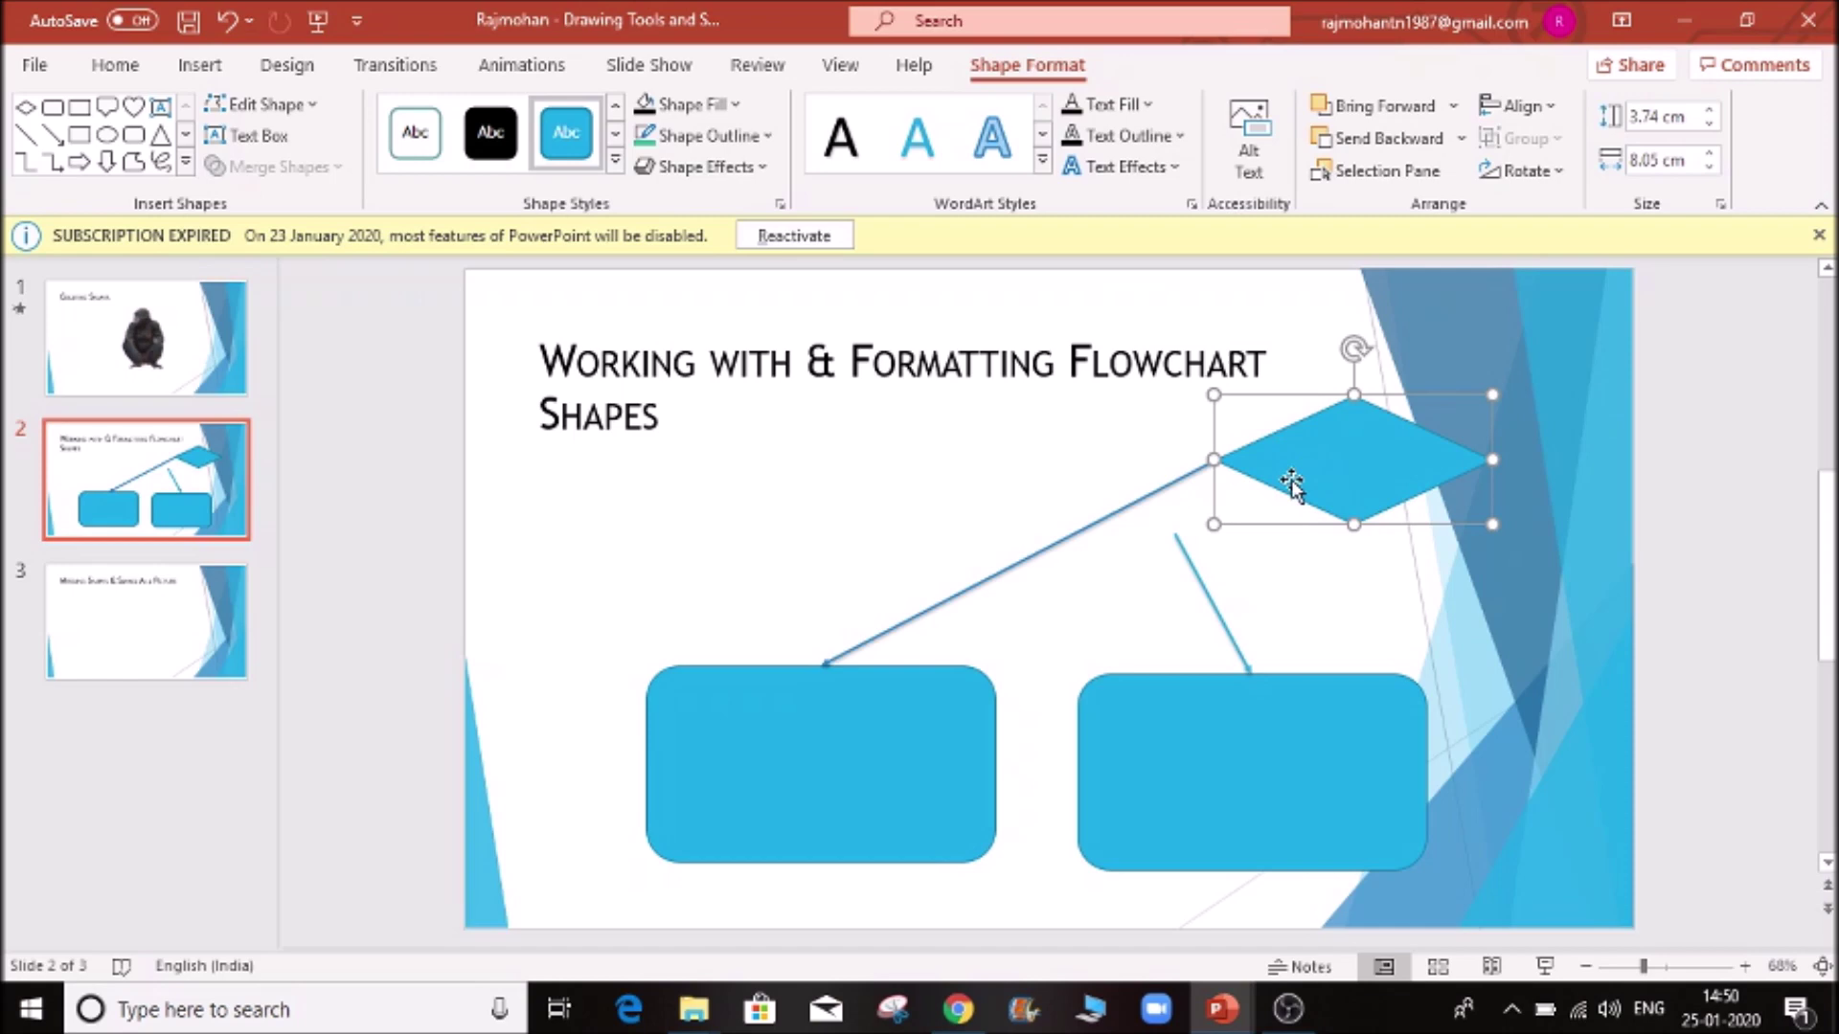
- Fill the diamond green and stretch its height from 3.74 cm to 6.77 cm
click(738, 107)
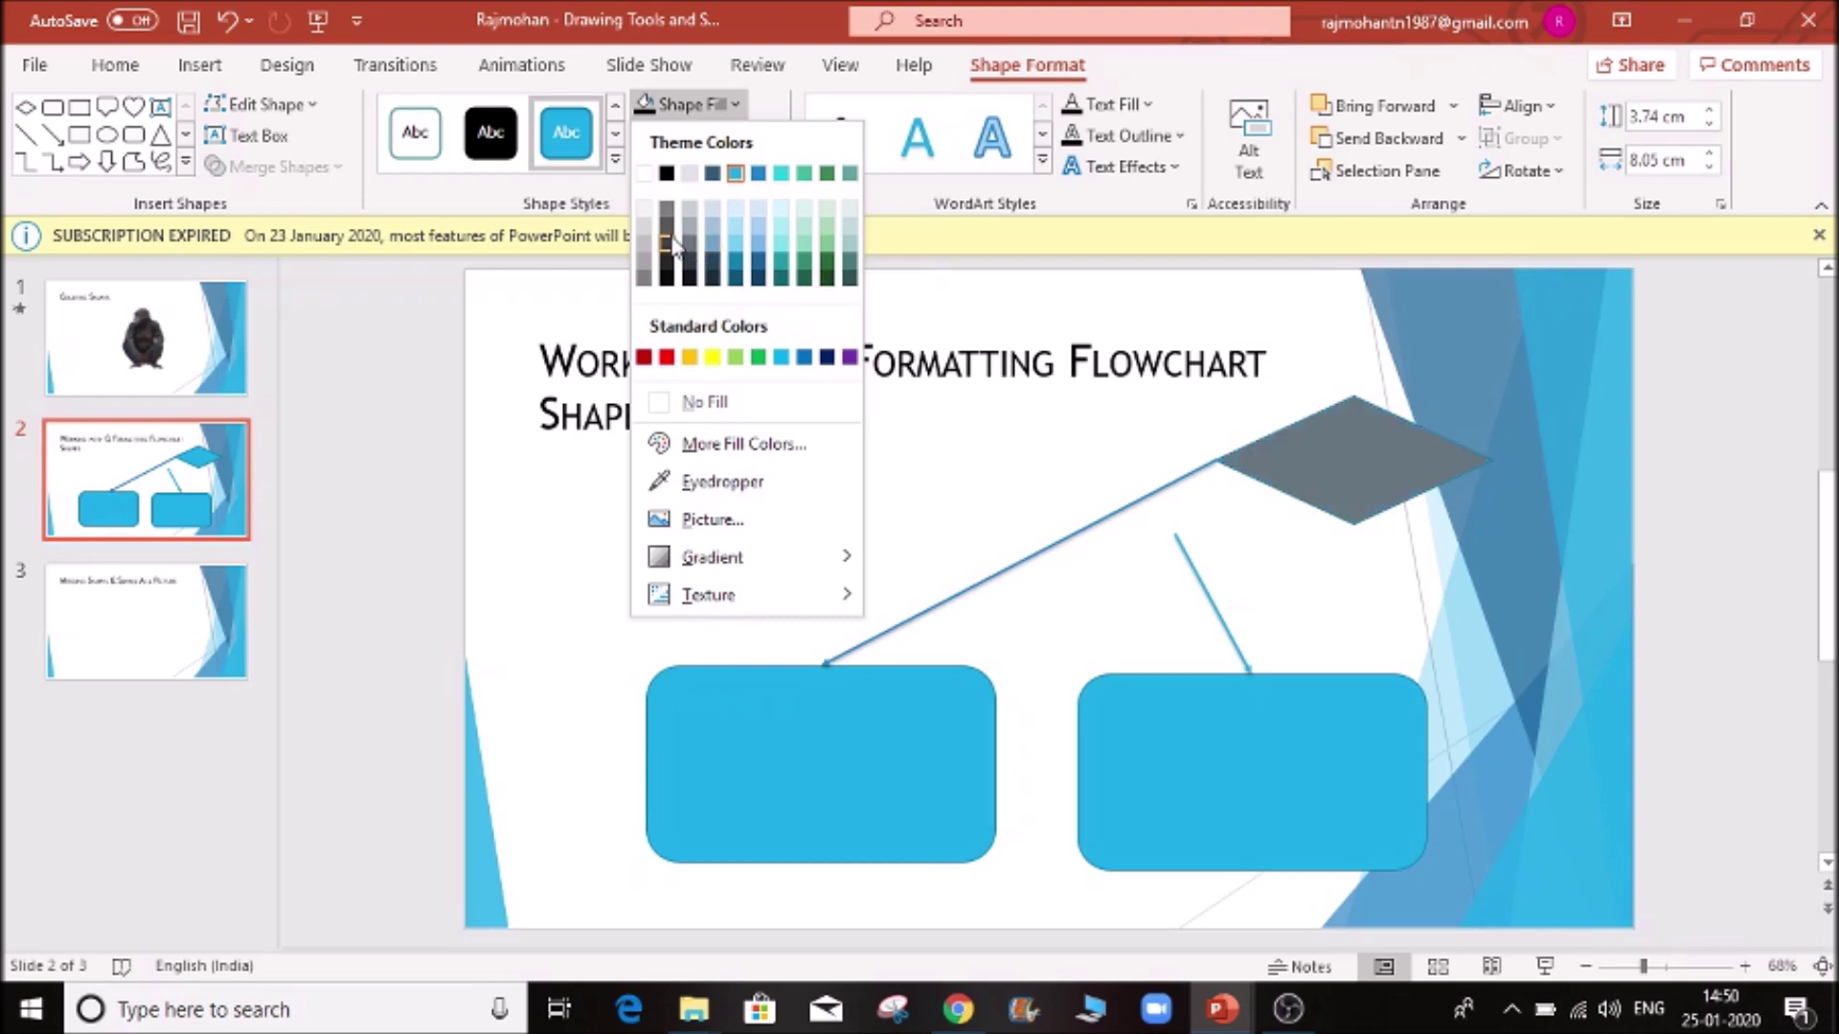
click(826, 175)
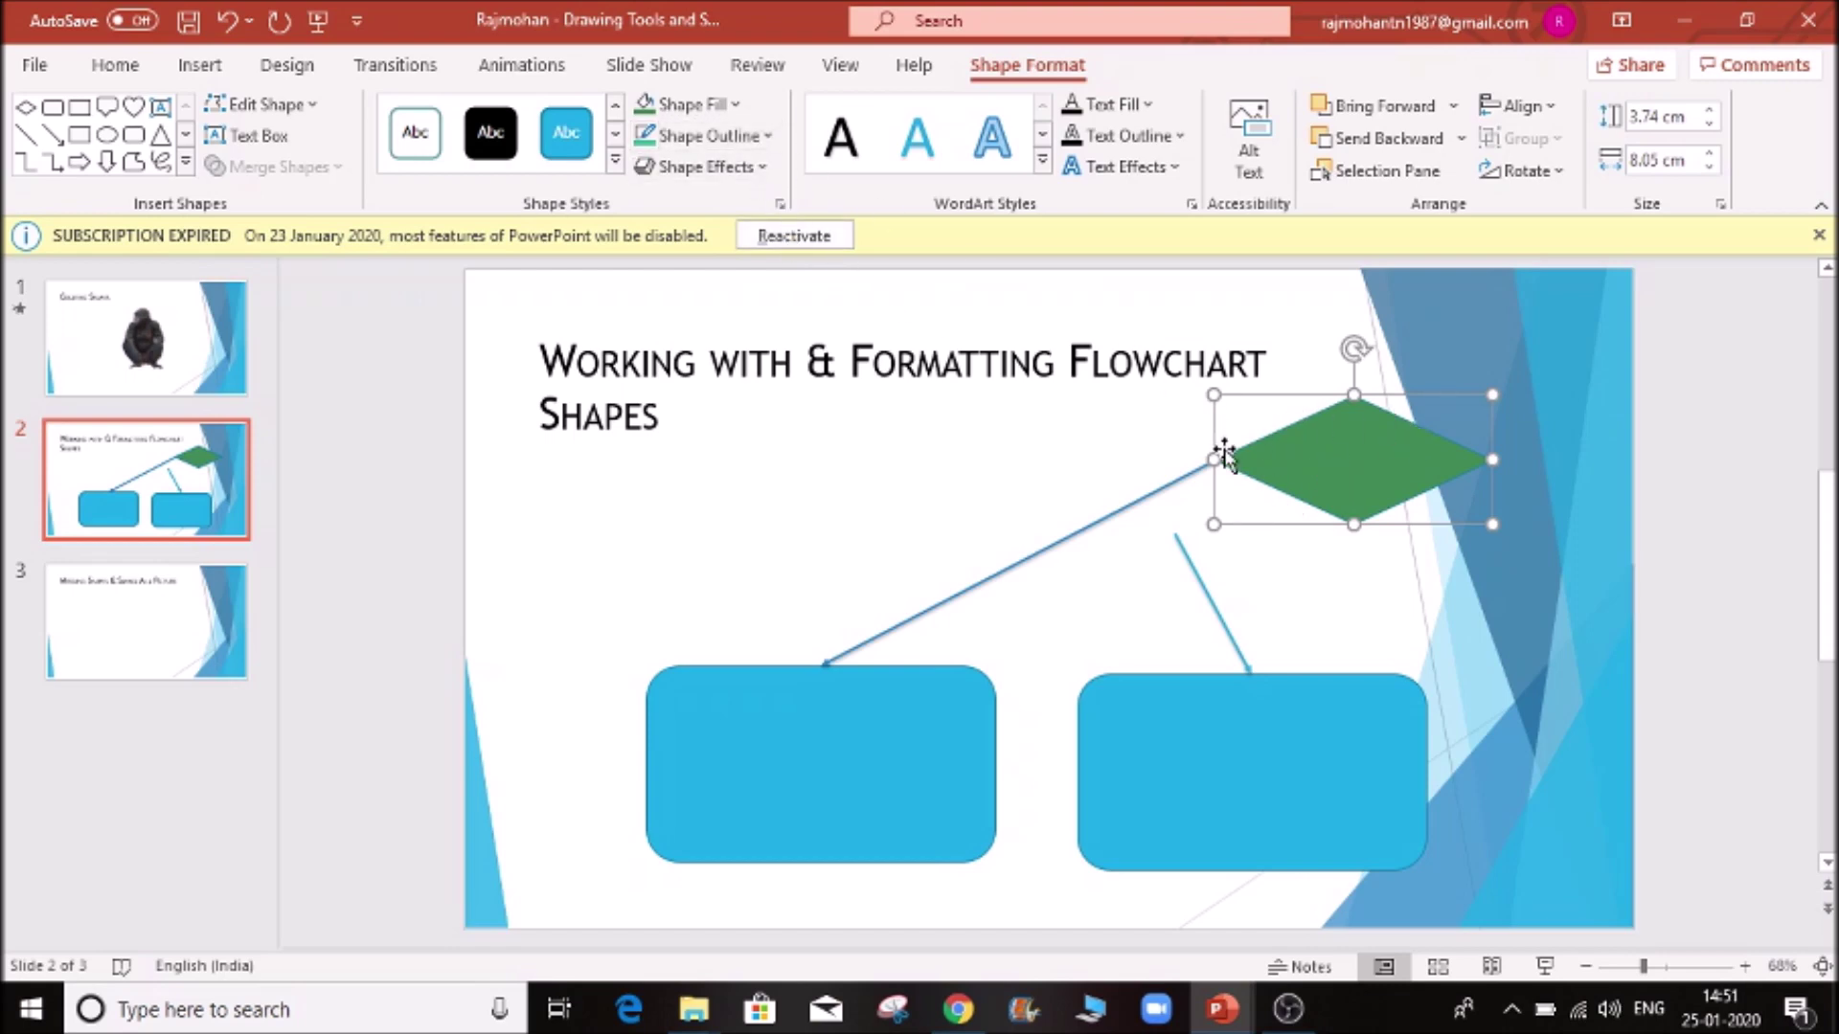
drag(1355, 522, 1363, 630)
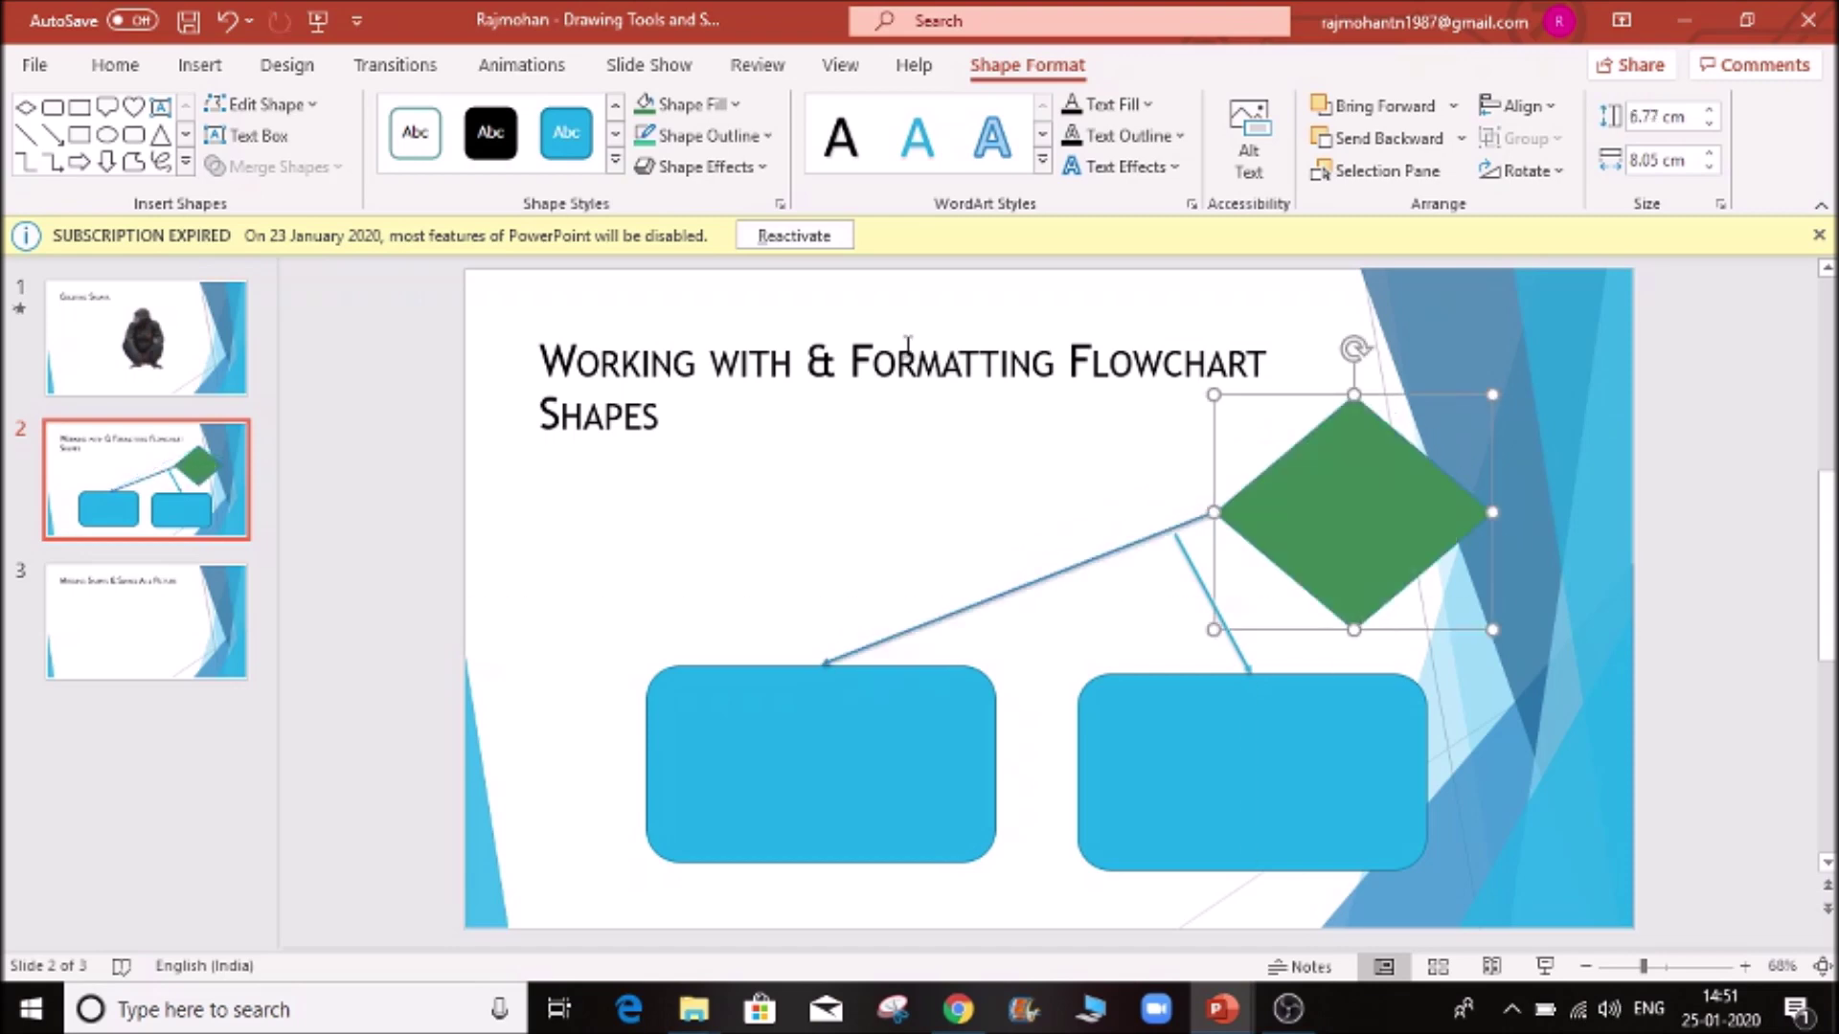
click(770, 138)
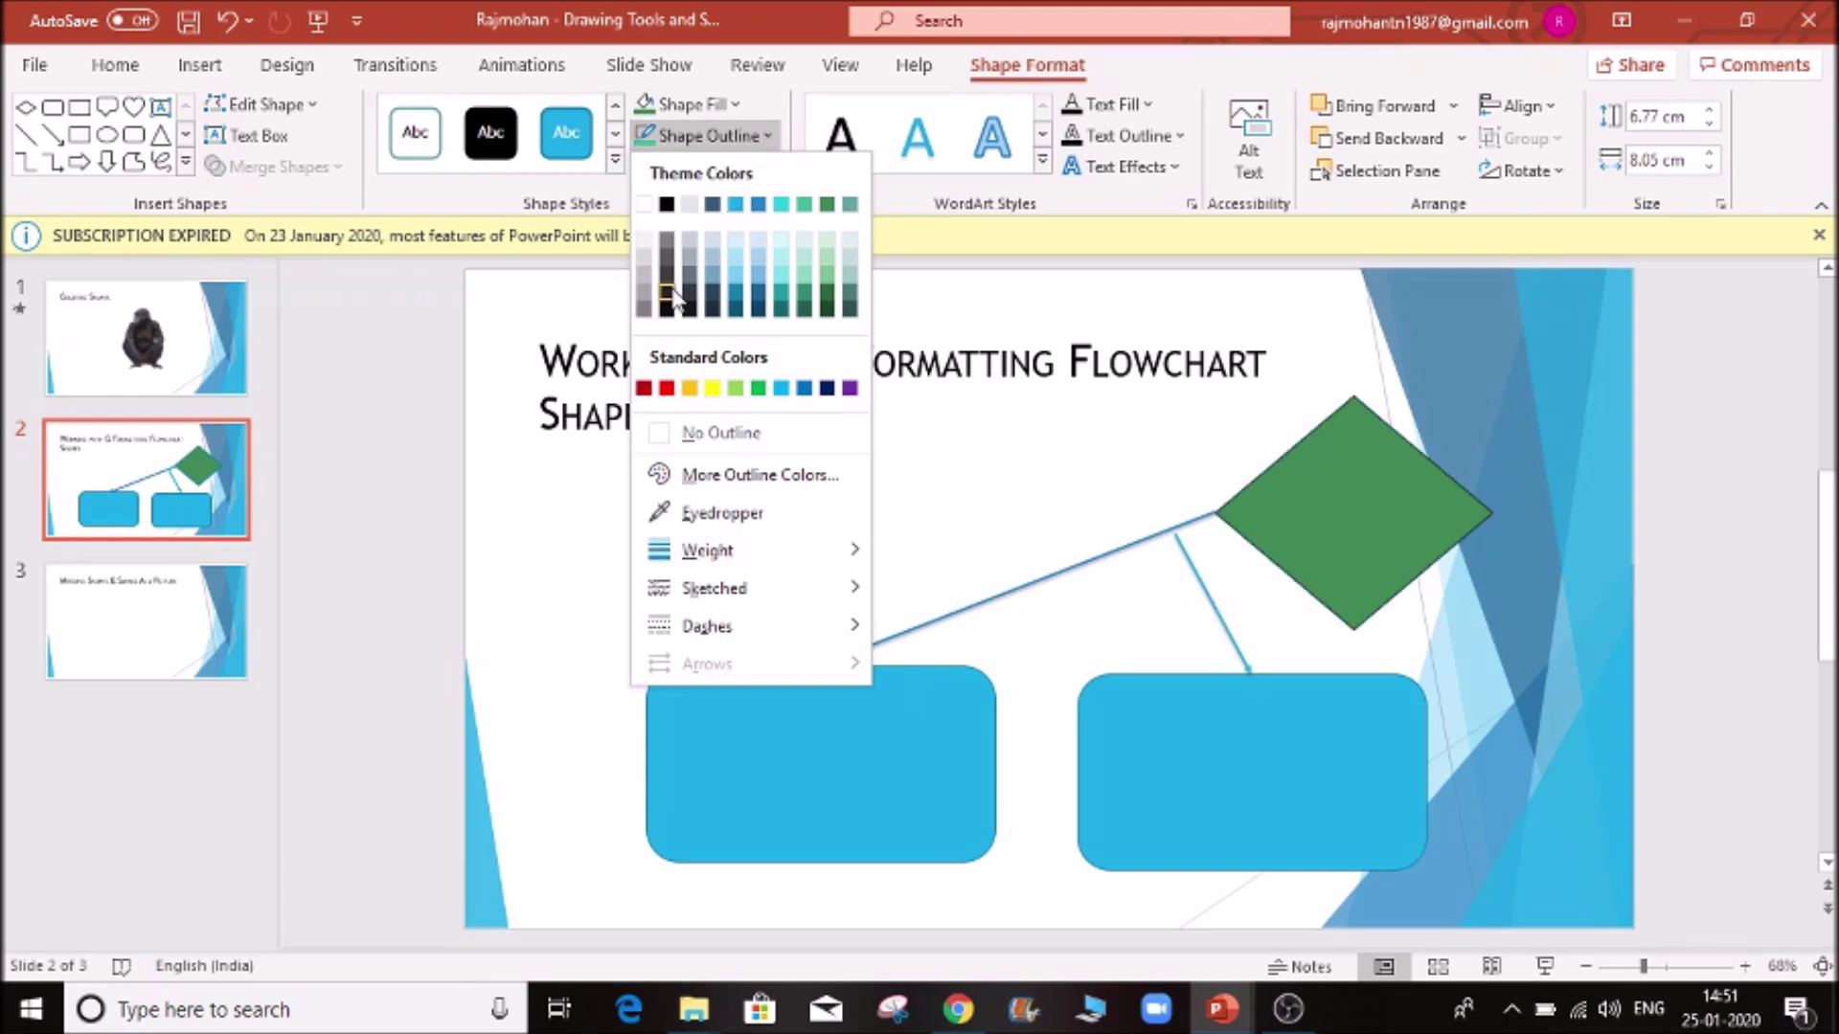
- Set the diamond's outline to black with a 6 pt width in Format Shape
click(666, 205)
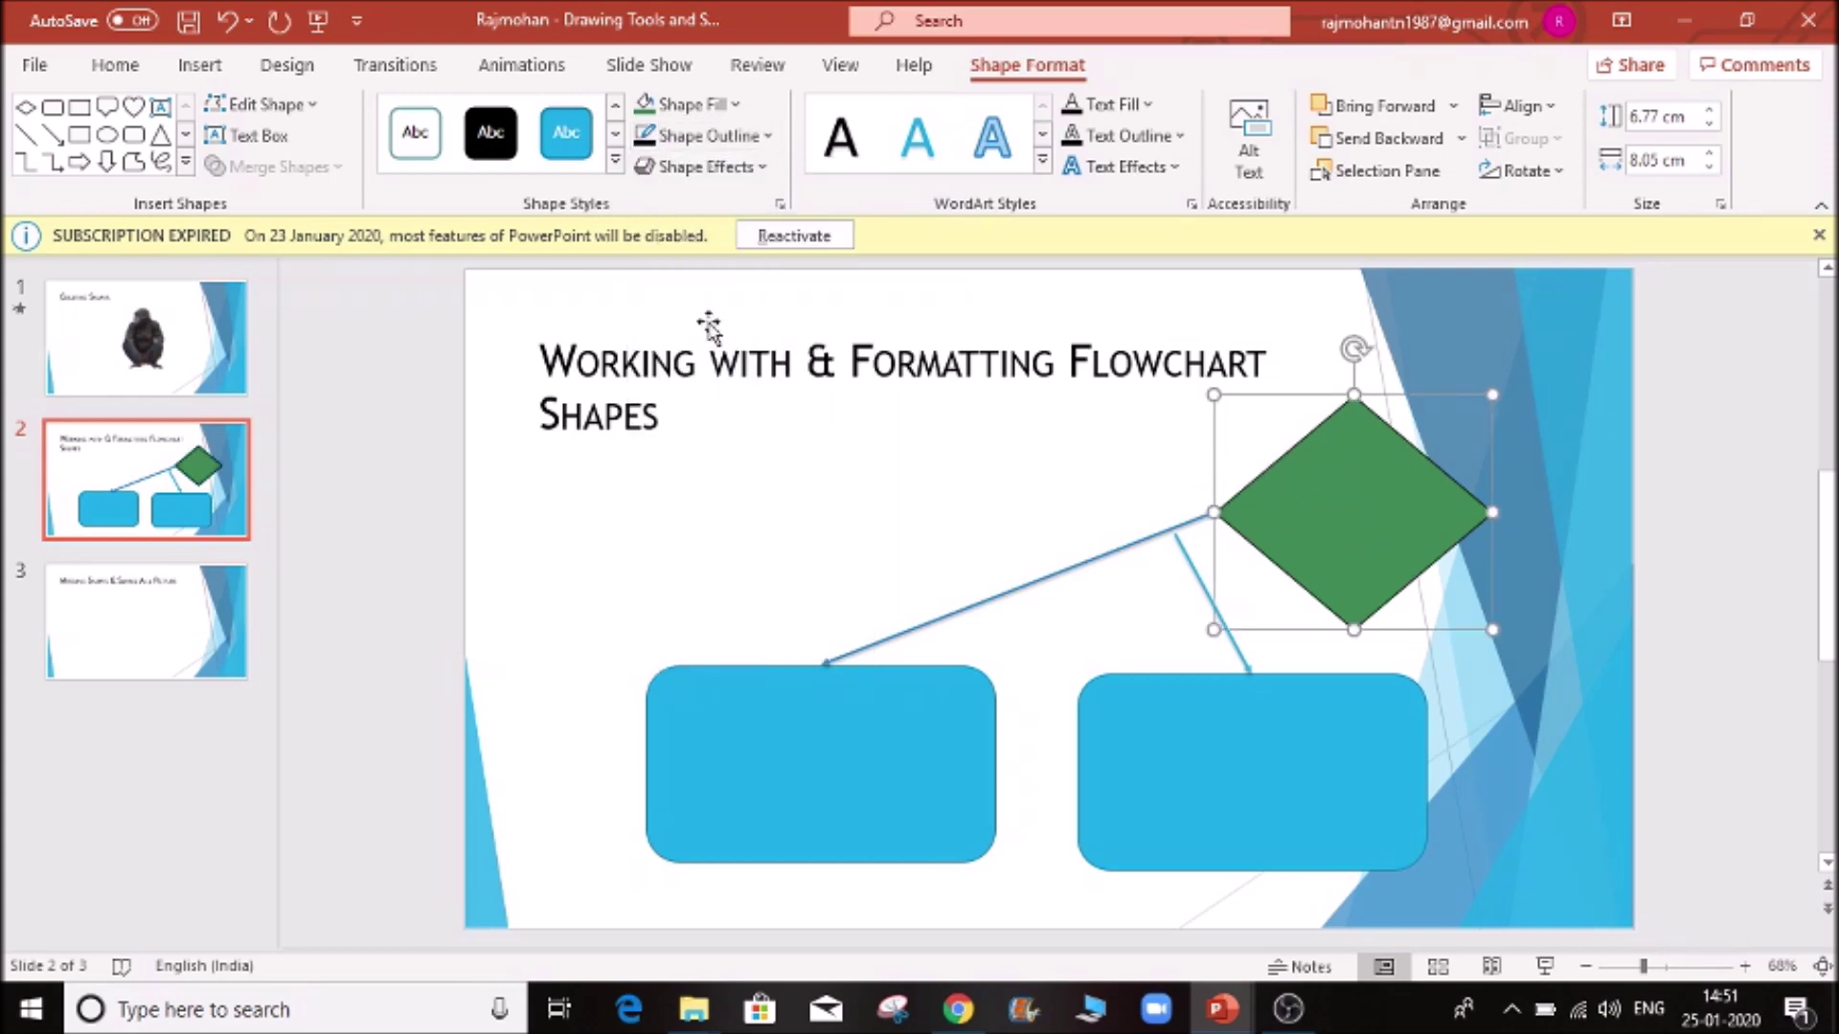
click(767, 139)
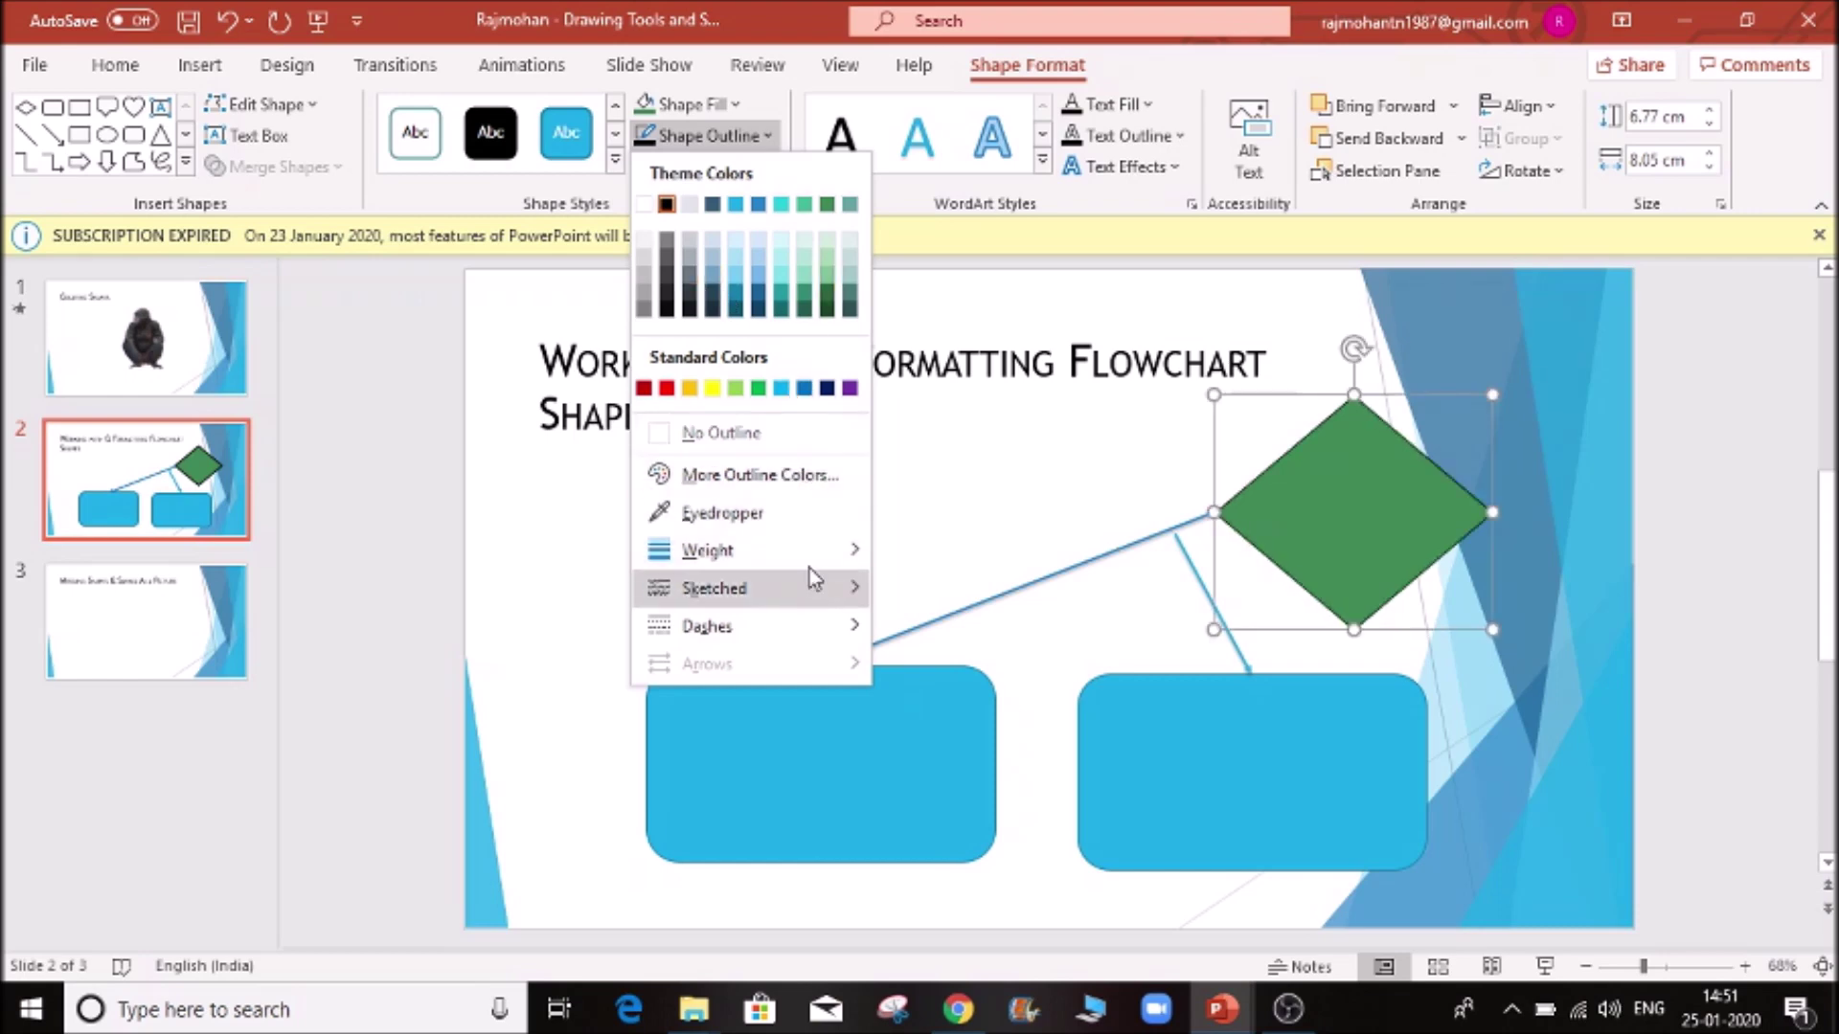
mouse_move(819, 594)
mouse_move(799, 554)
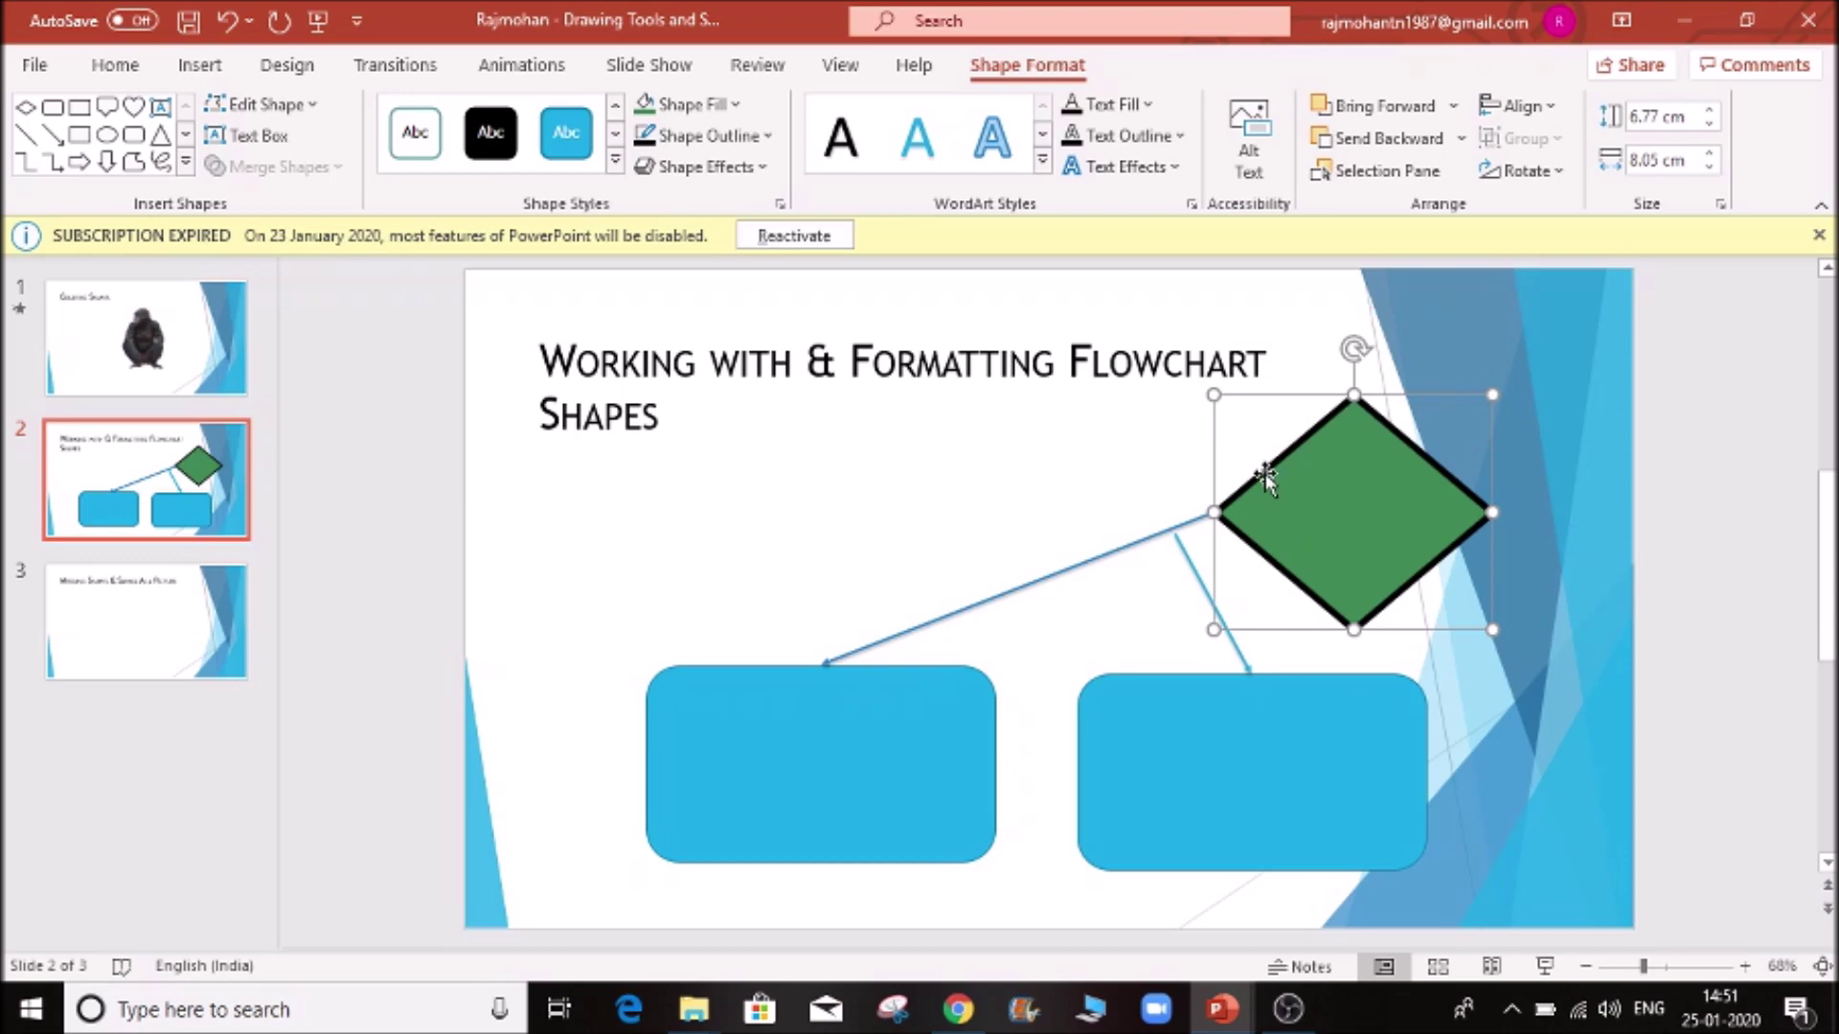
click(771, 136)
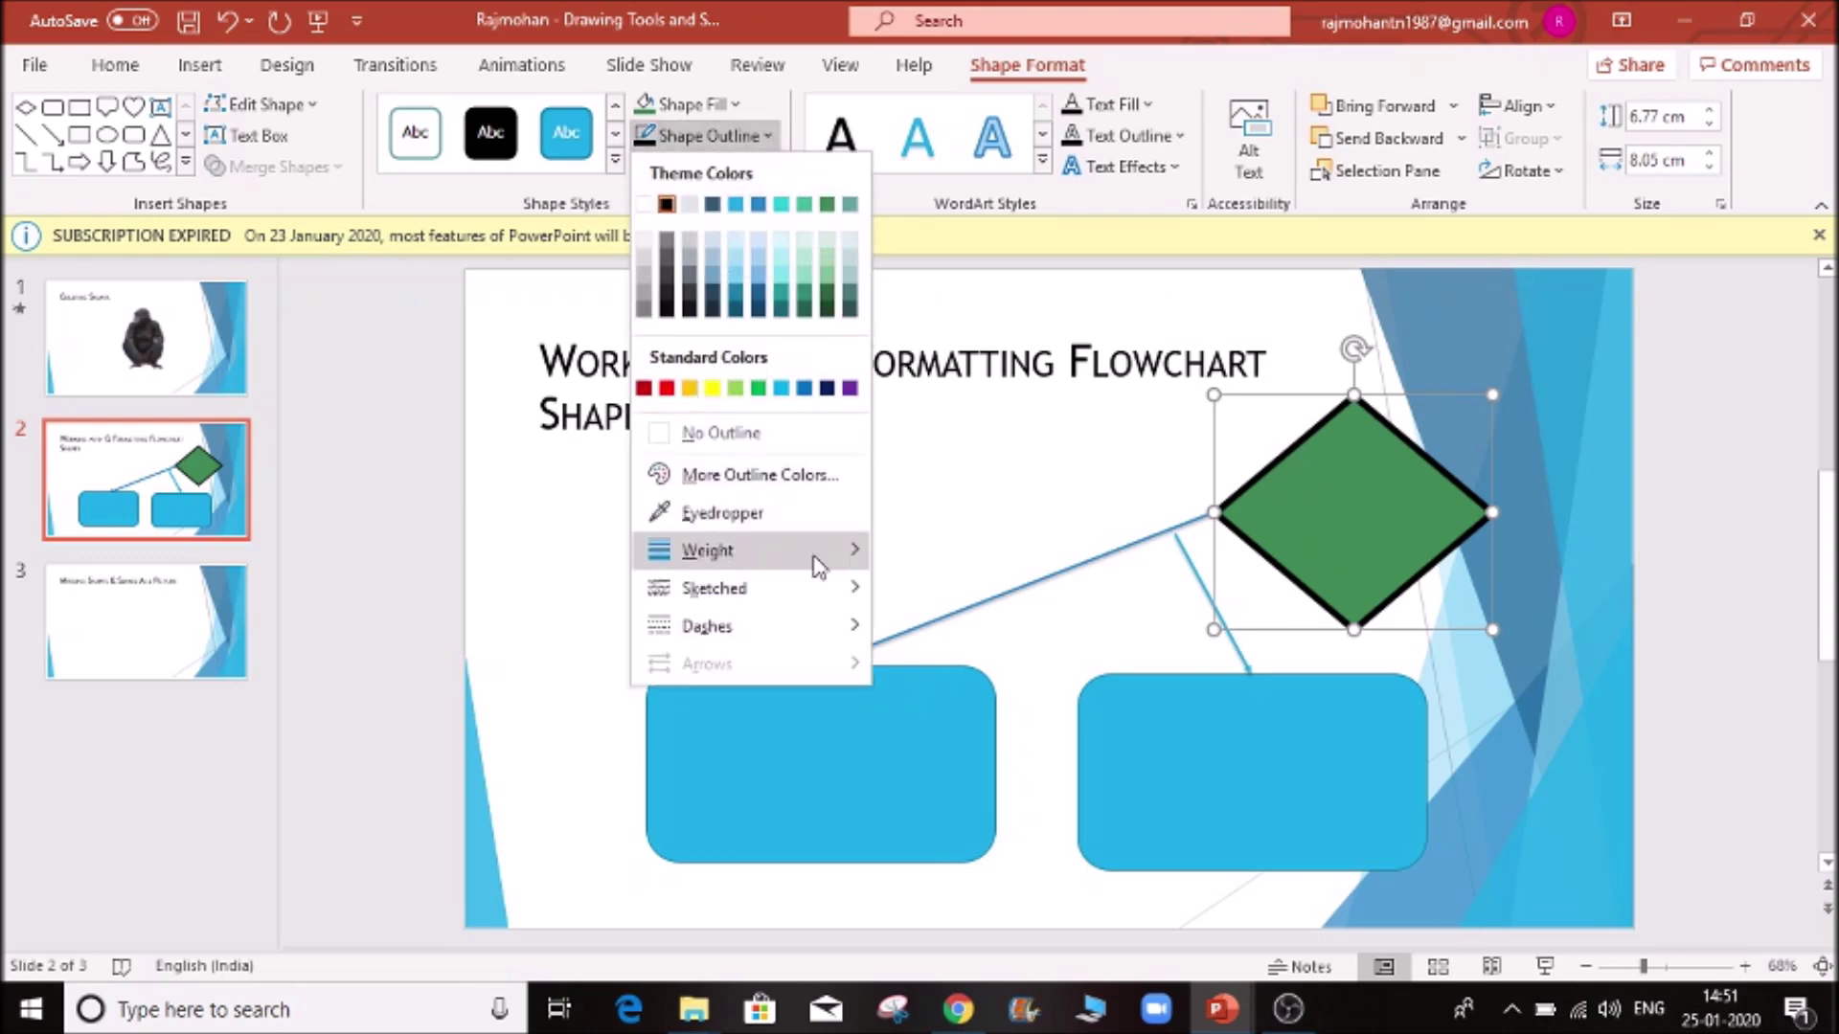
mouse_move(819, 560)
click(974, 879)
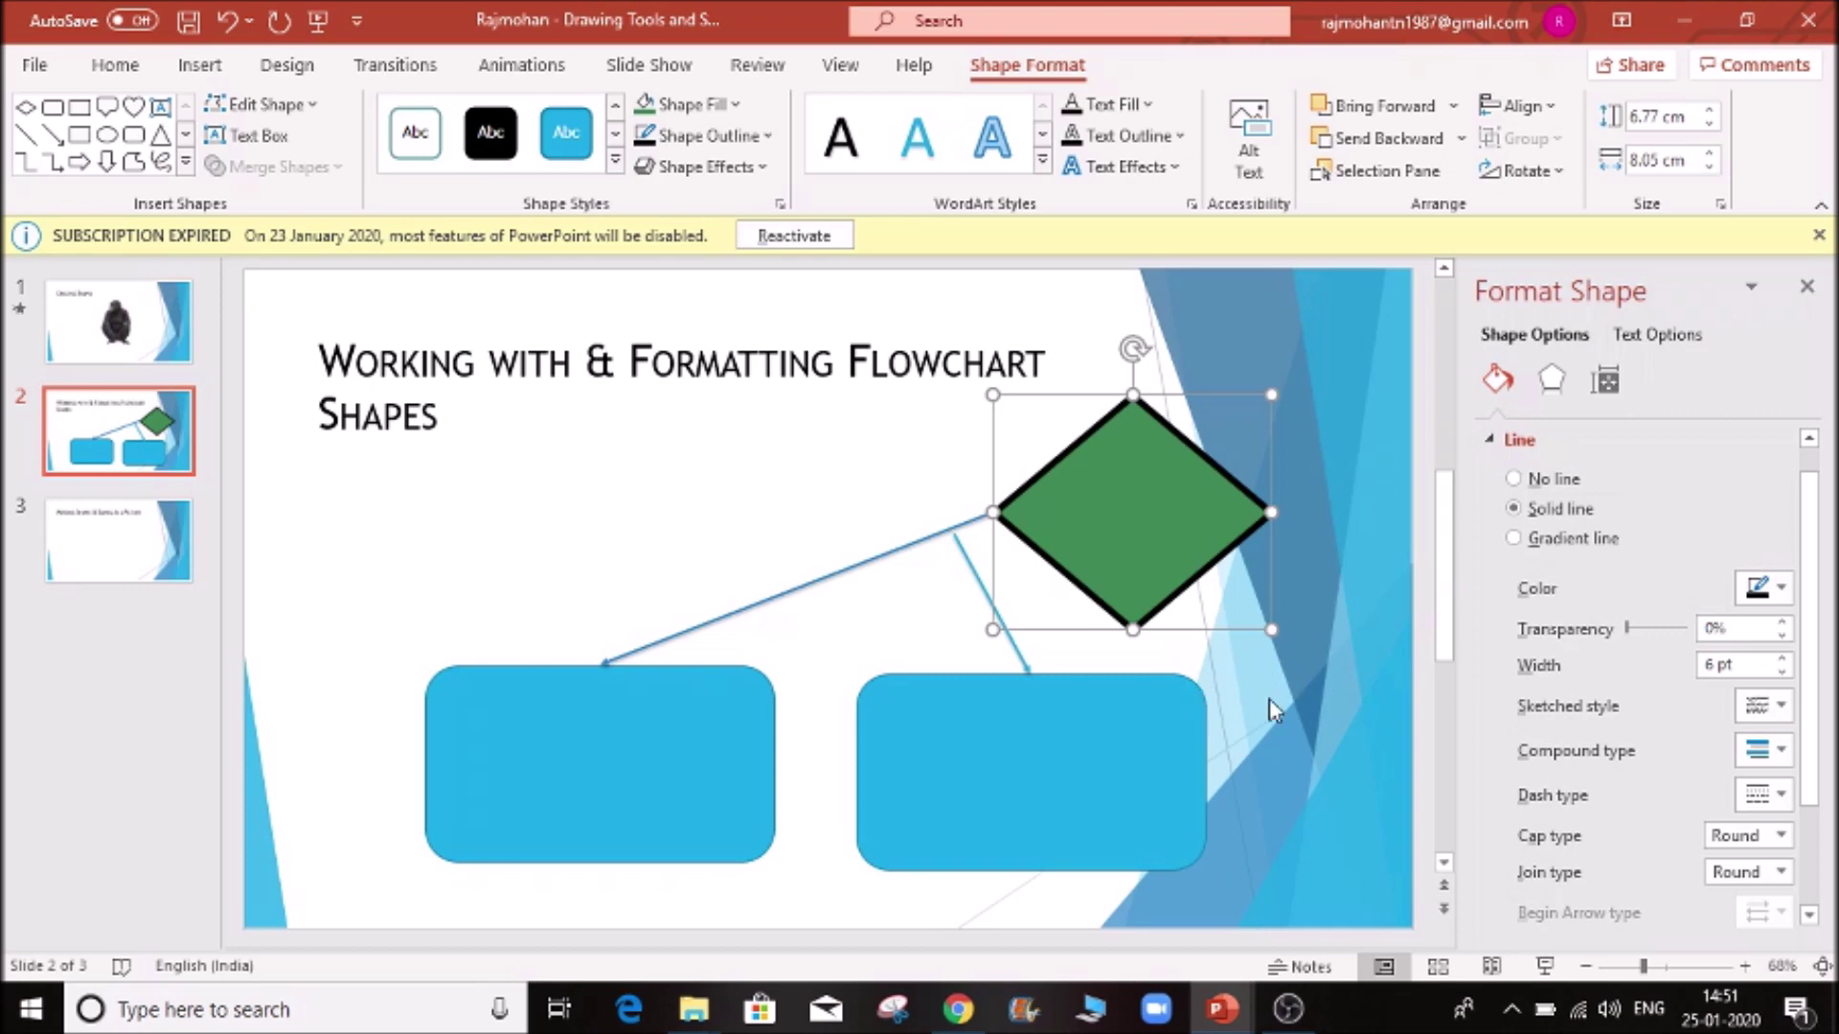
click(1774, 706)
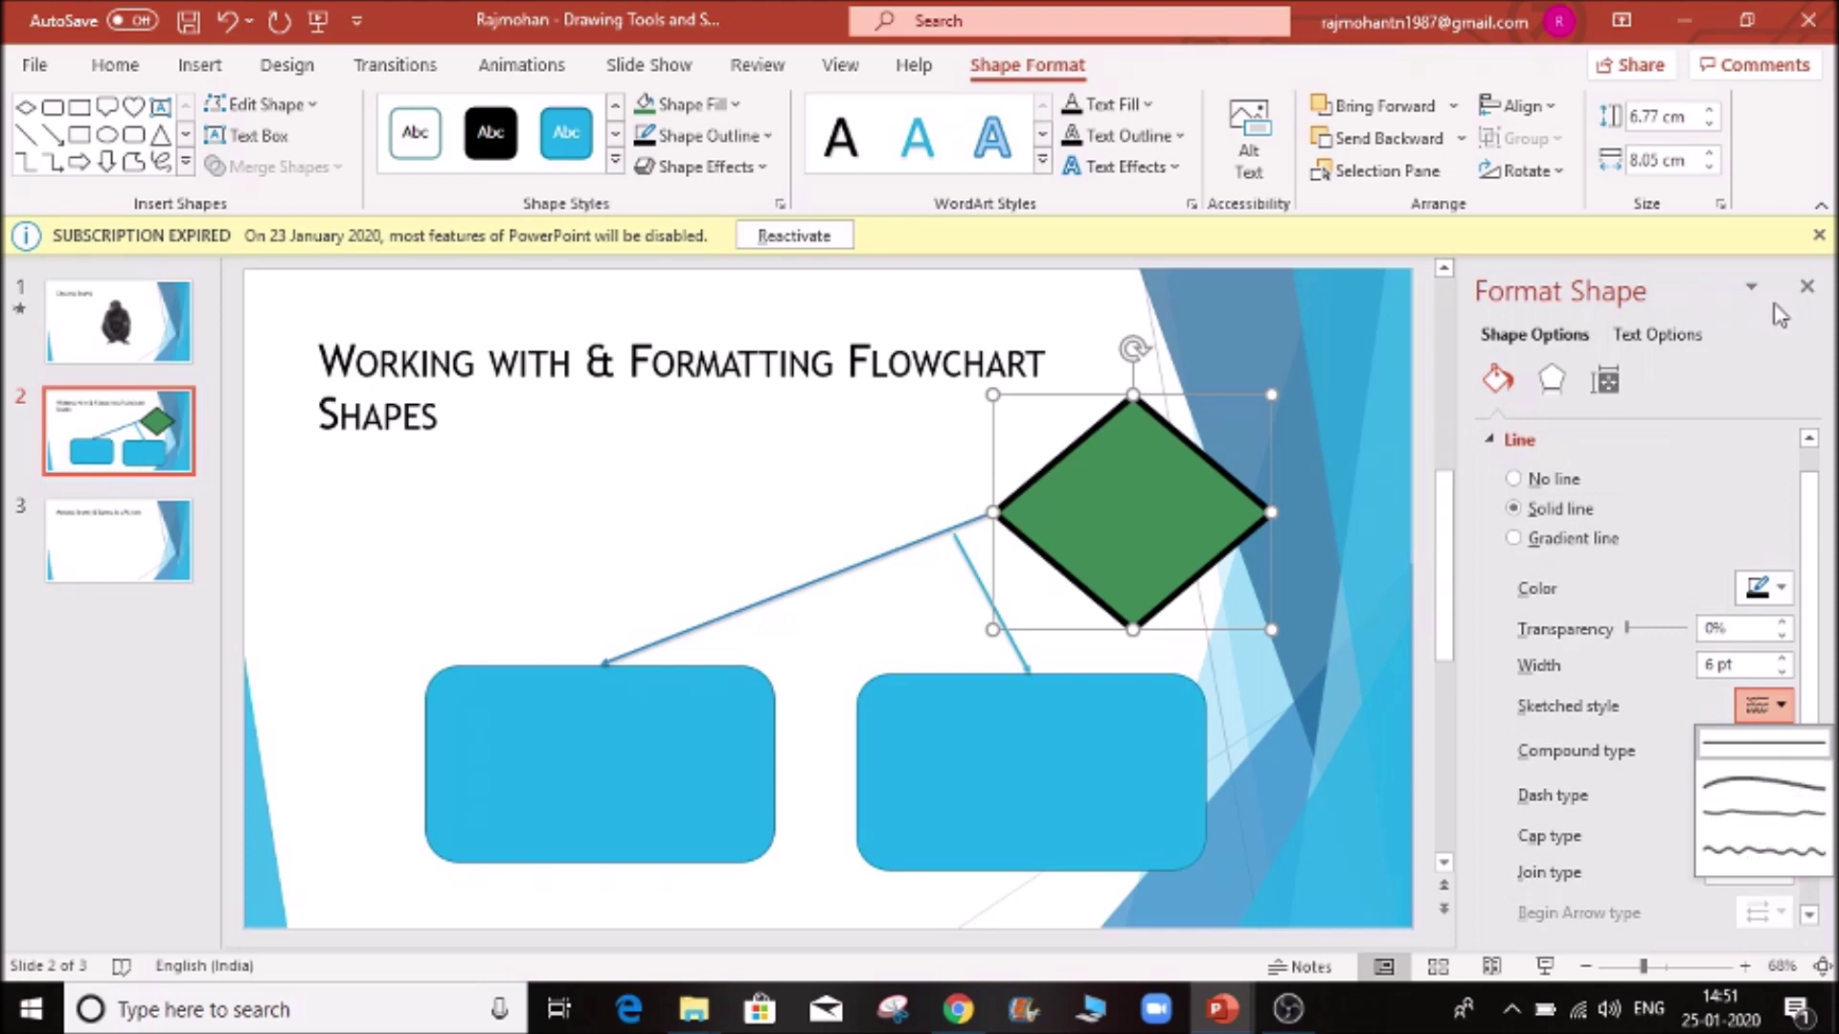
click(1808, 286)
click(1808, 286)
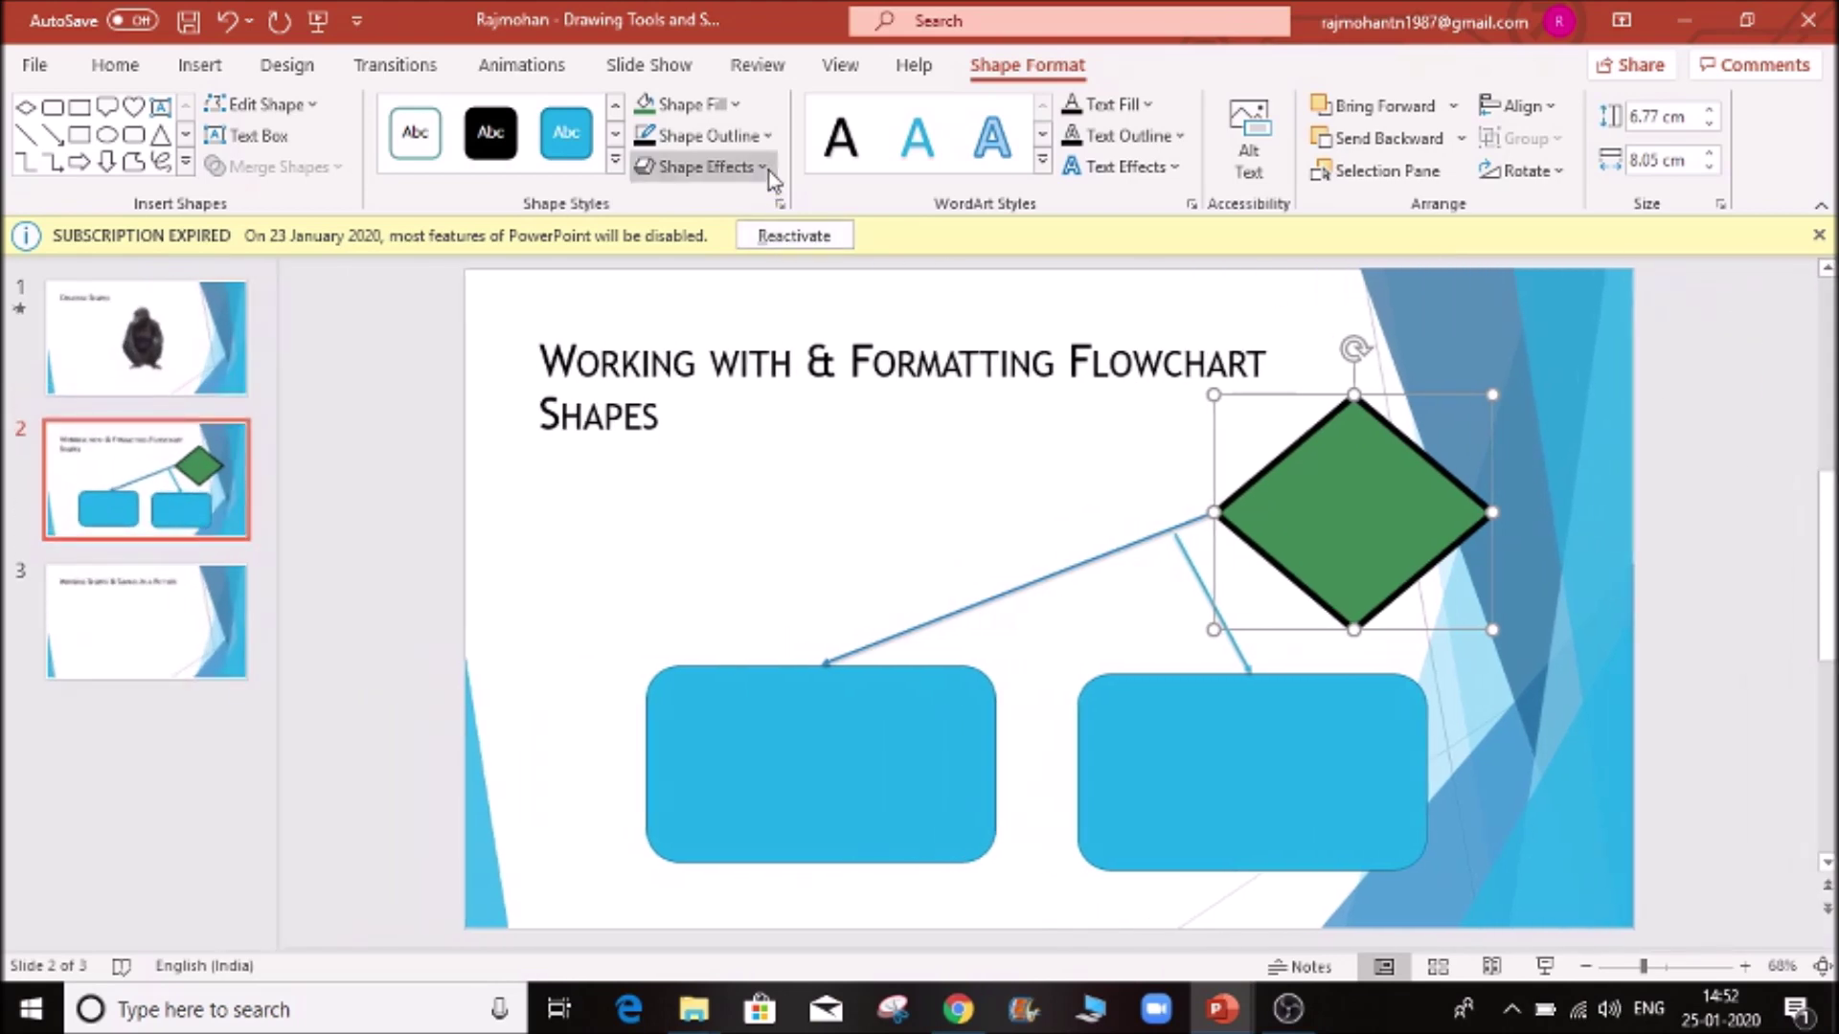
- Fill the decision diamond with white
click(1191, 136)
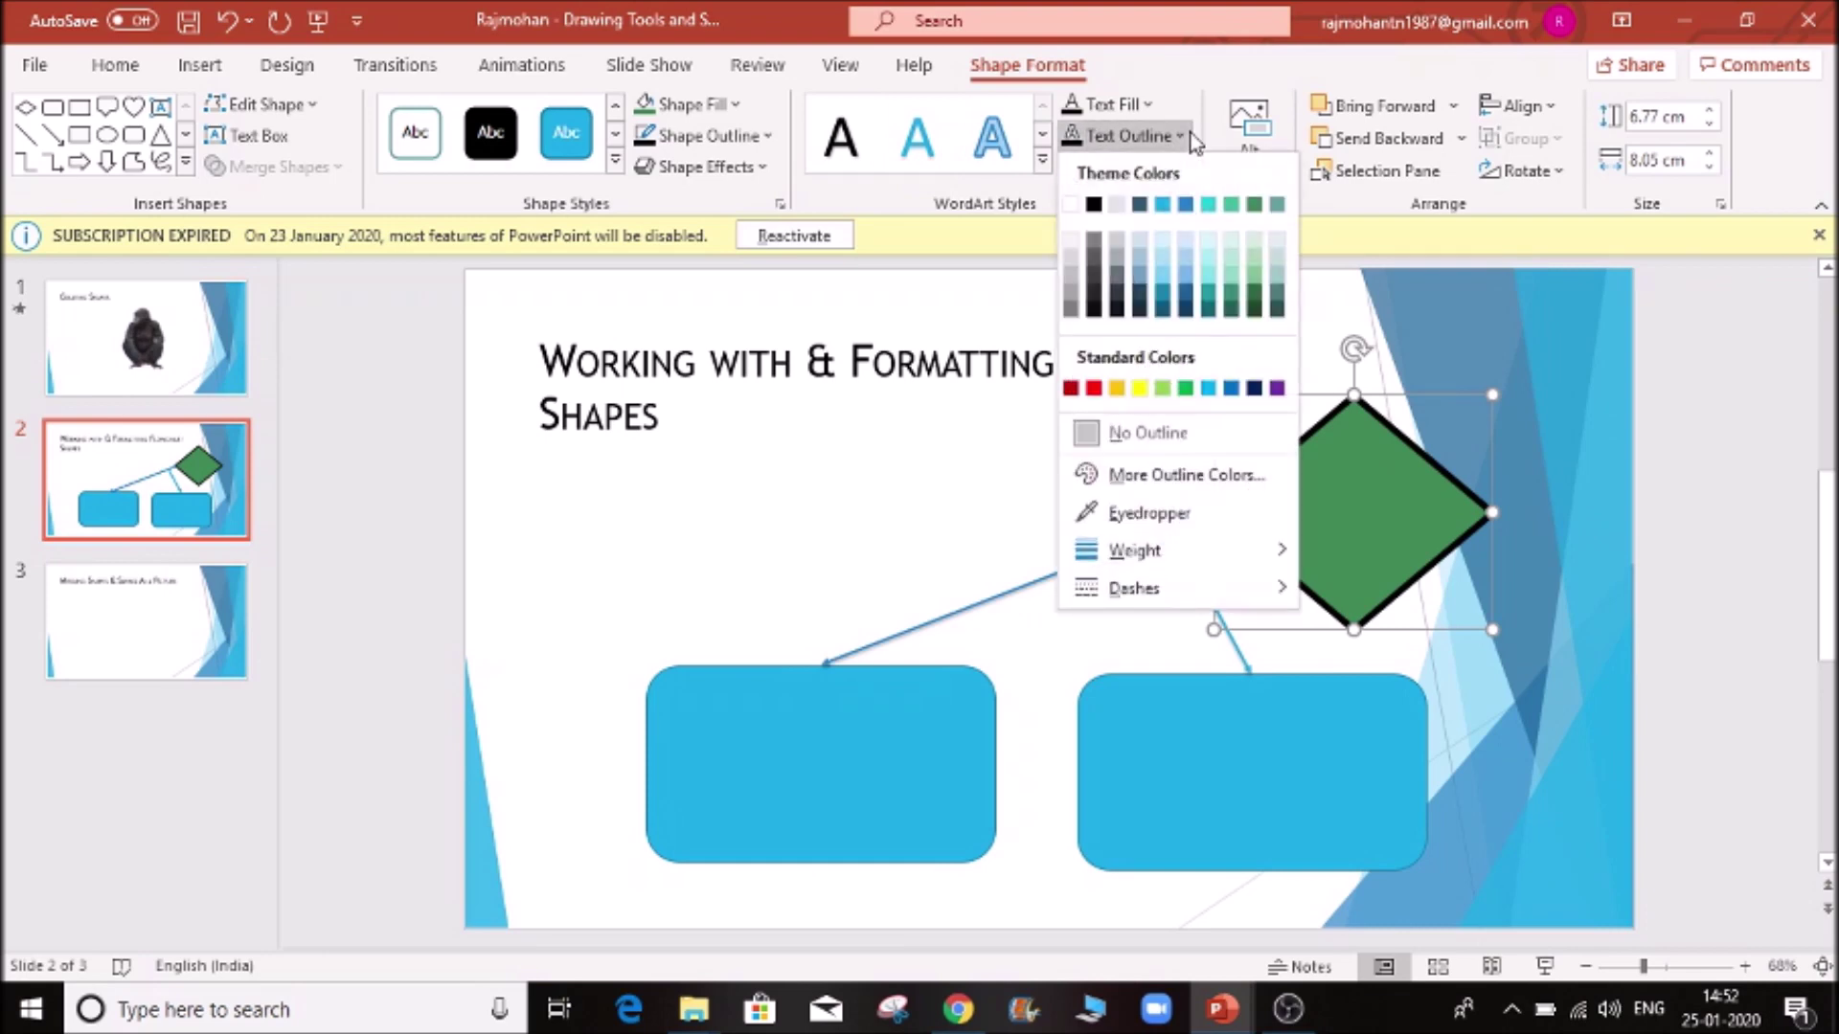
click(1391, 553)
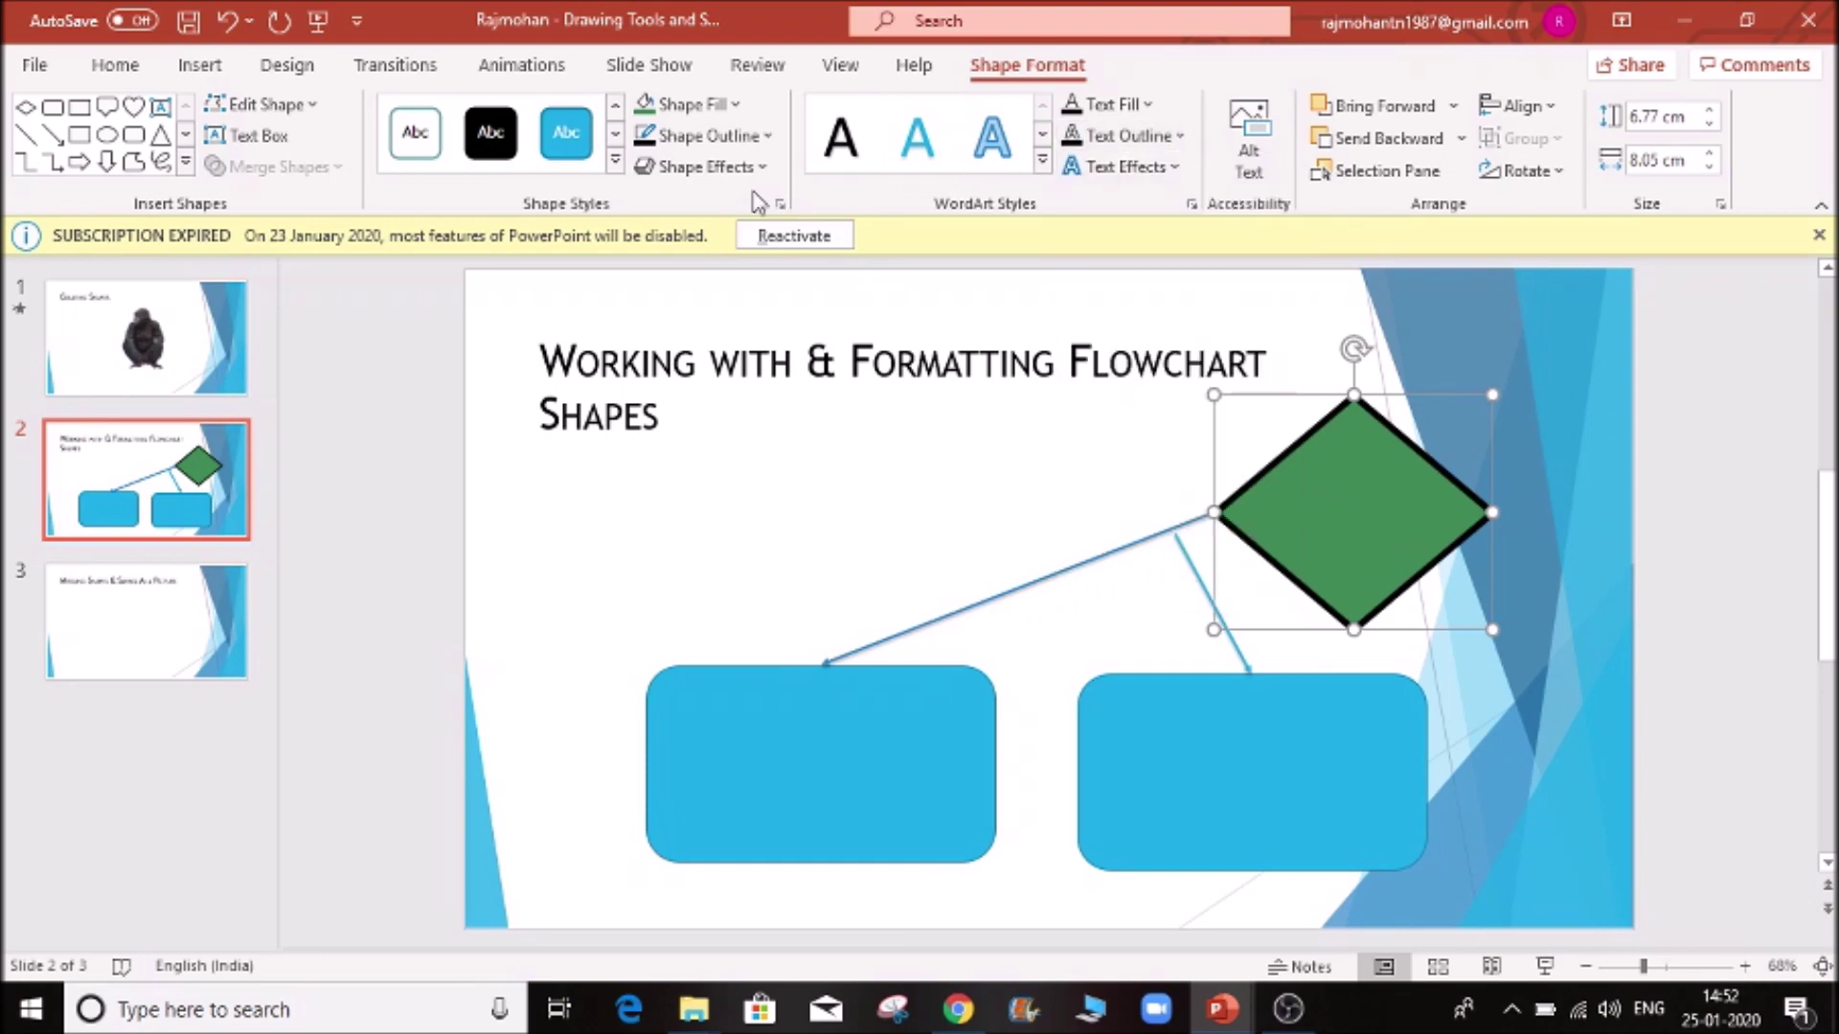
click(735, 106)
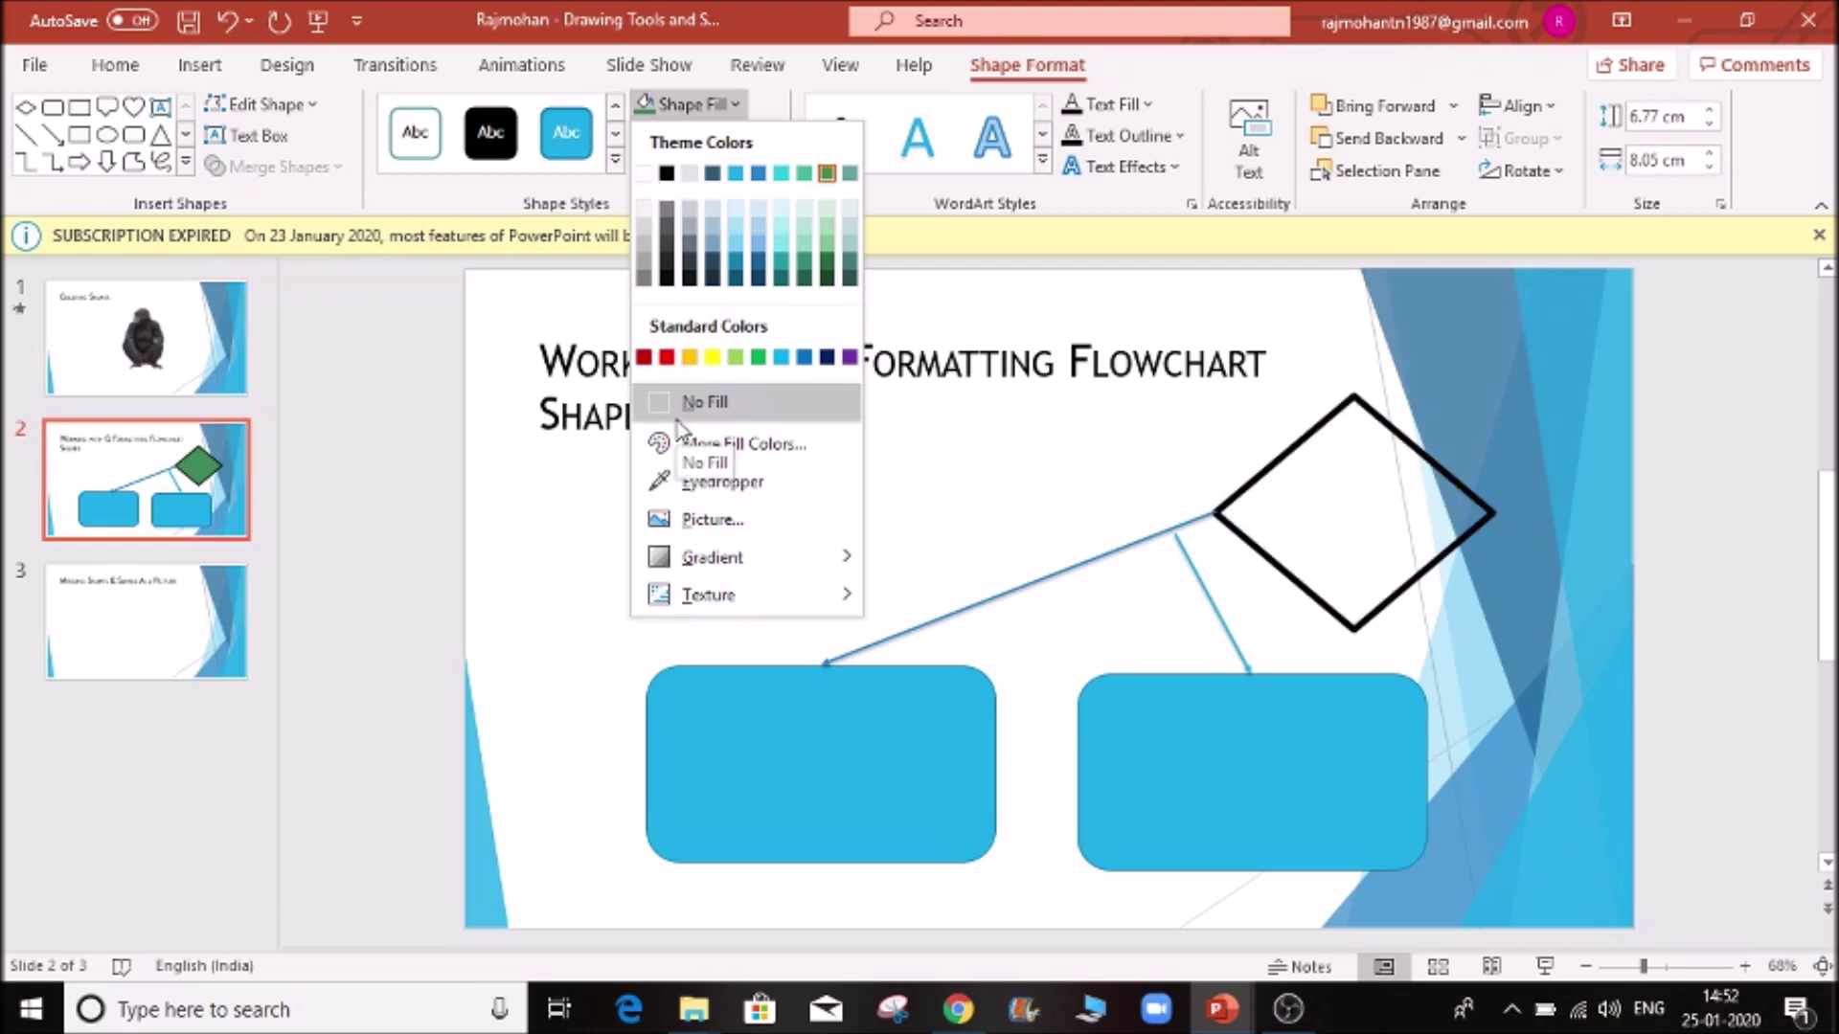
click(643, 174)
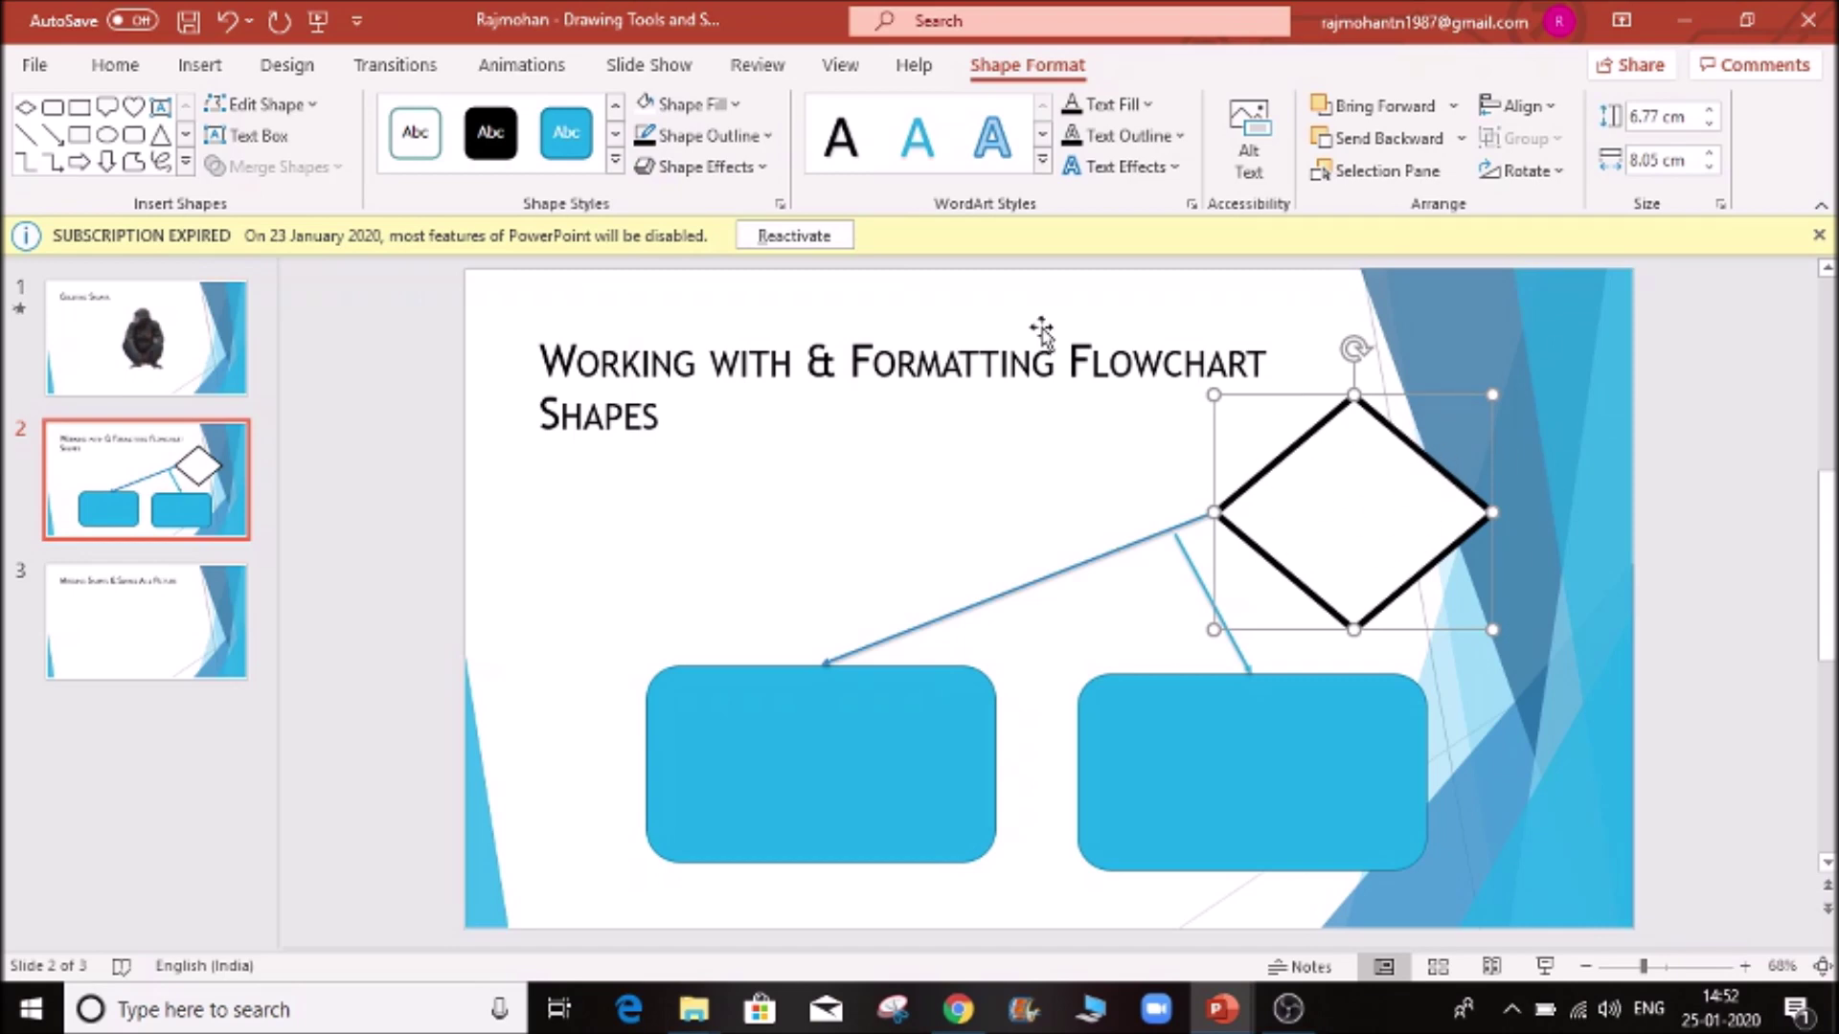
- Set the diamond to No Fill and move it up against the slide's right edge
click(736, 104)
click(742, 403)
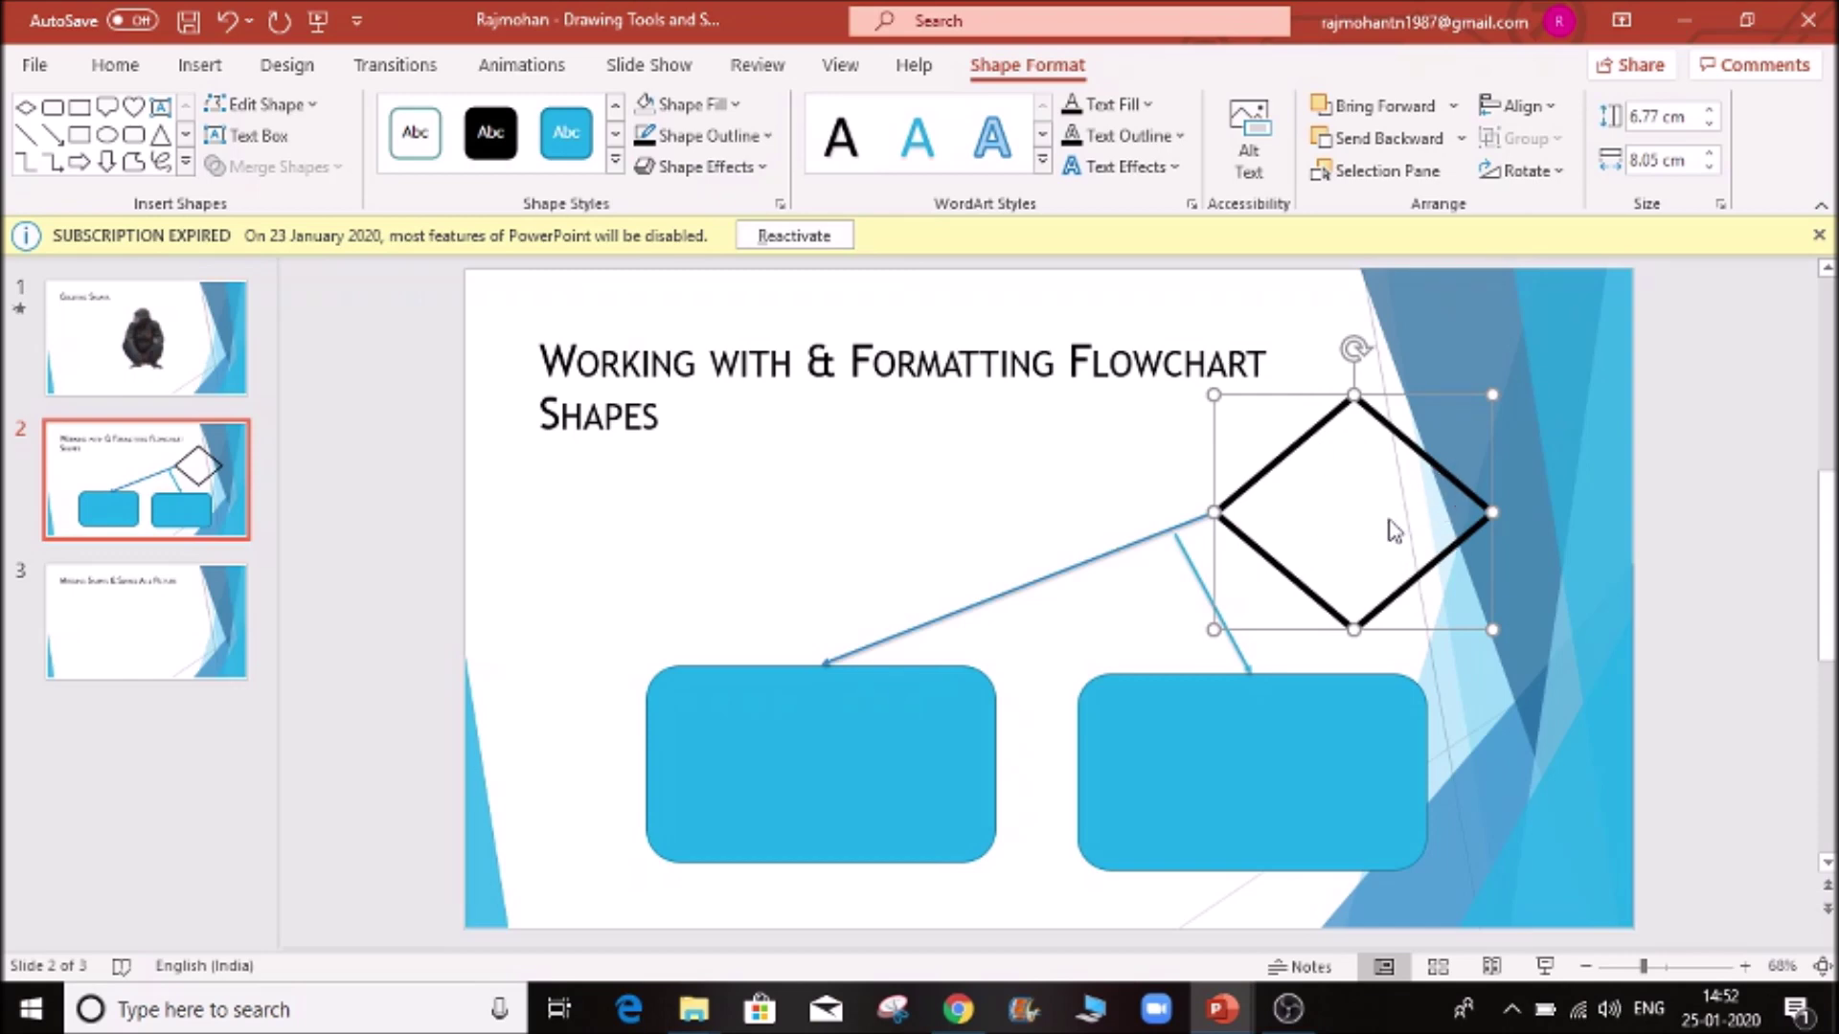
drag(1396, 460, 1538, 371)
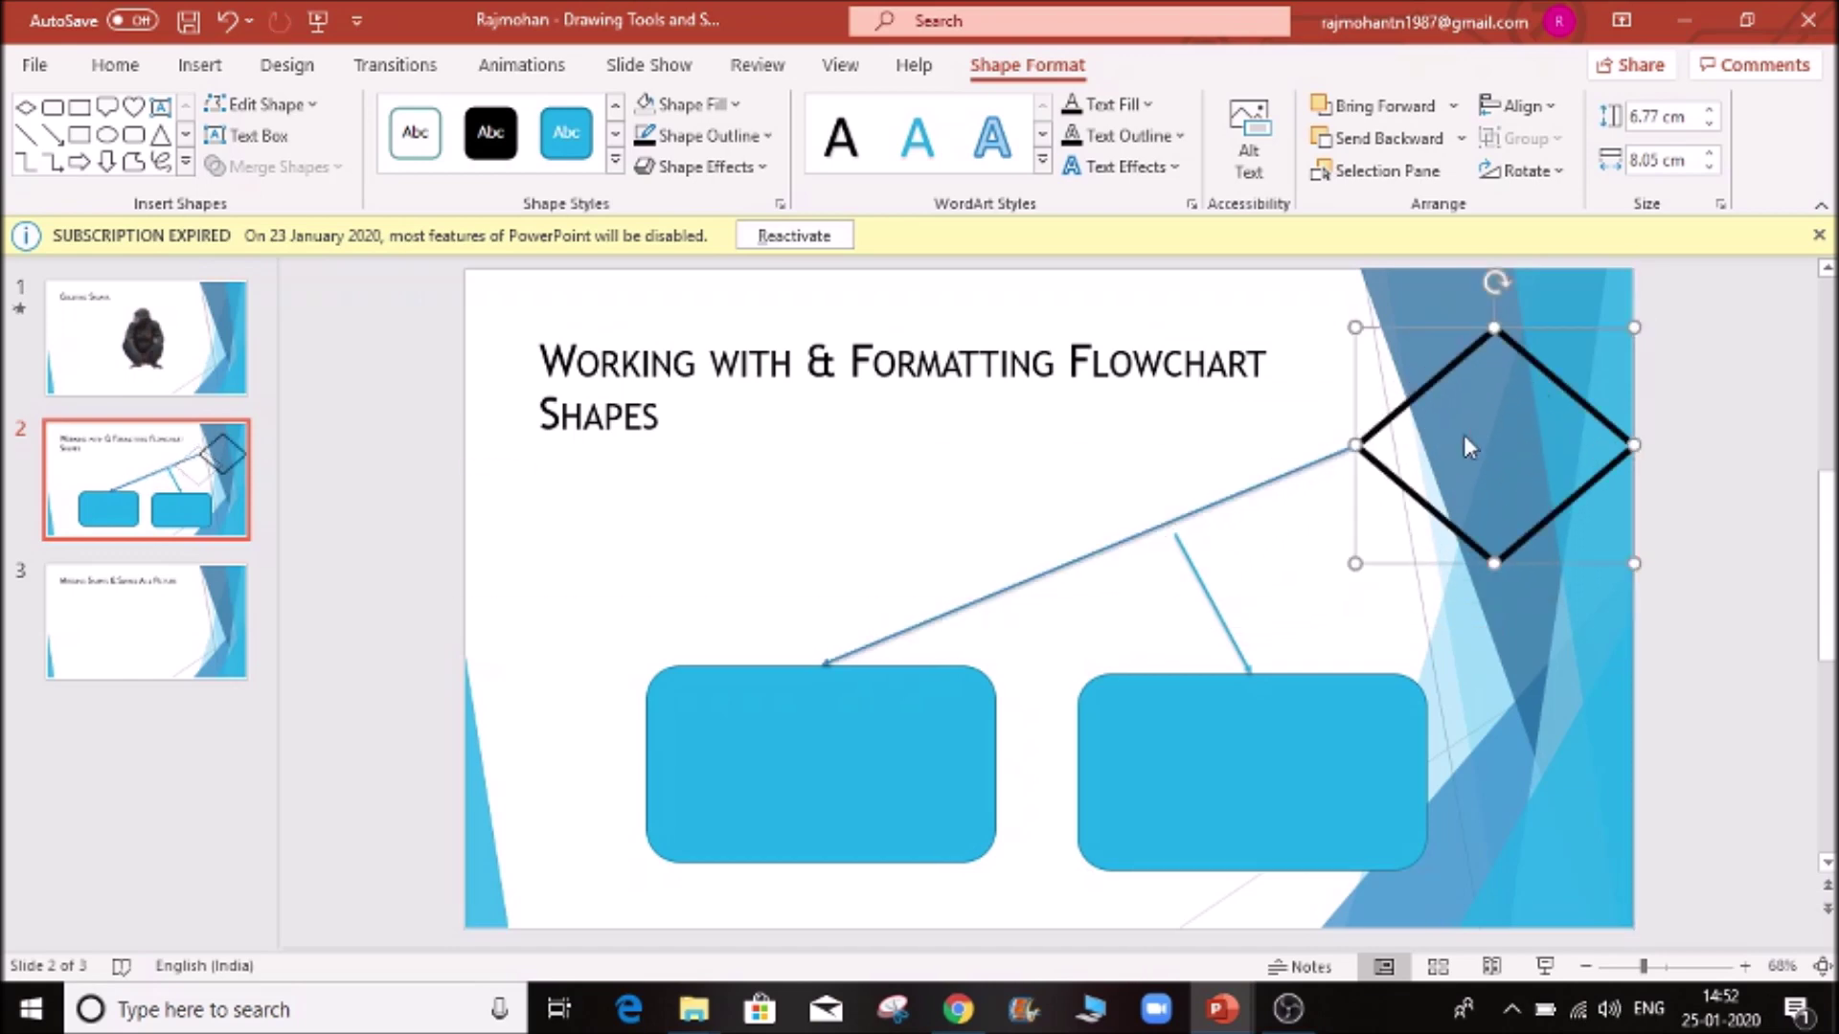
- Fill the diamond white again, then switch it back to No Fill
click(772, 140)
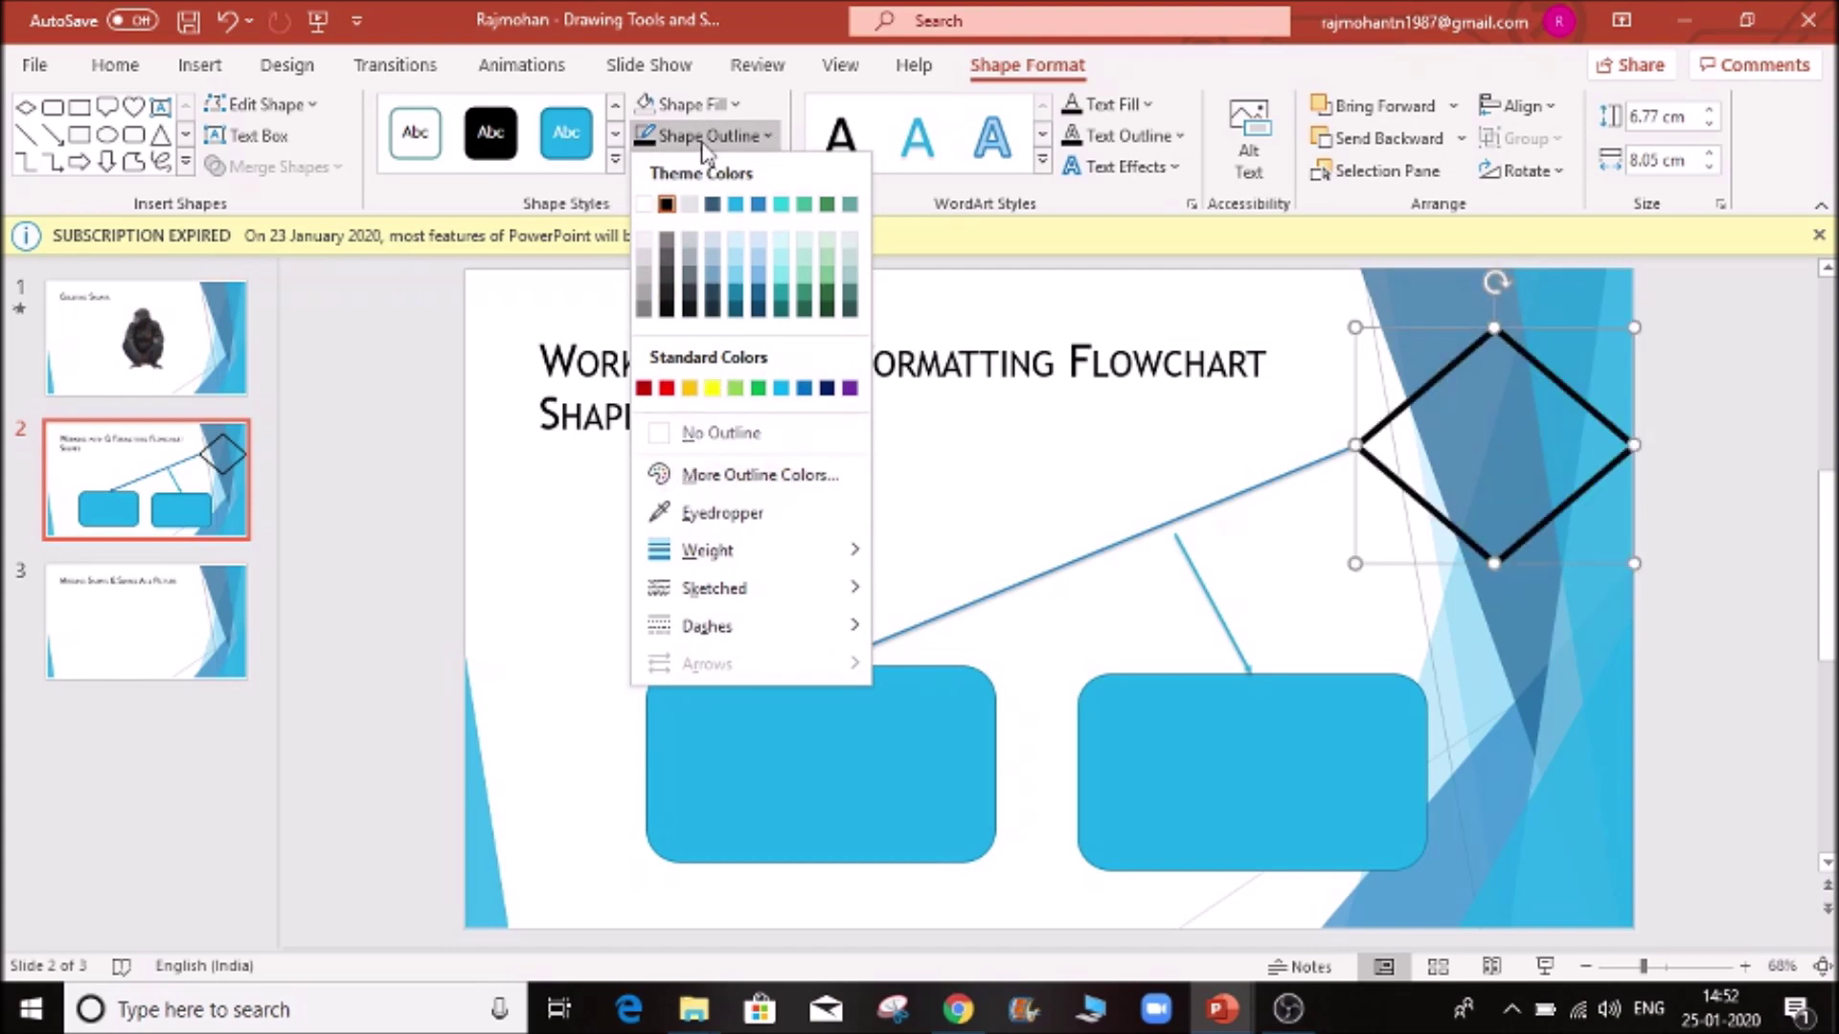
click(736, 105)
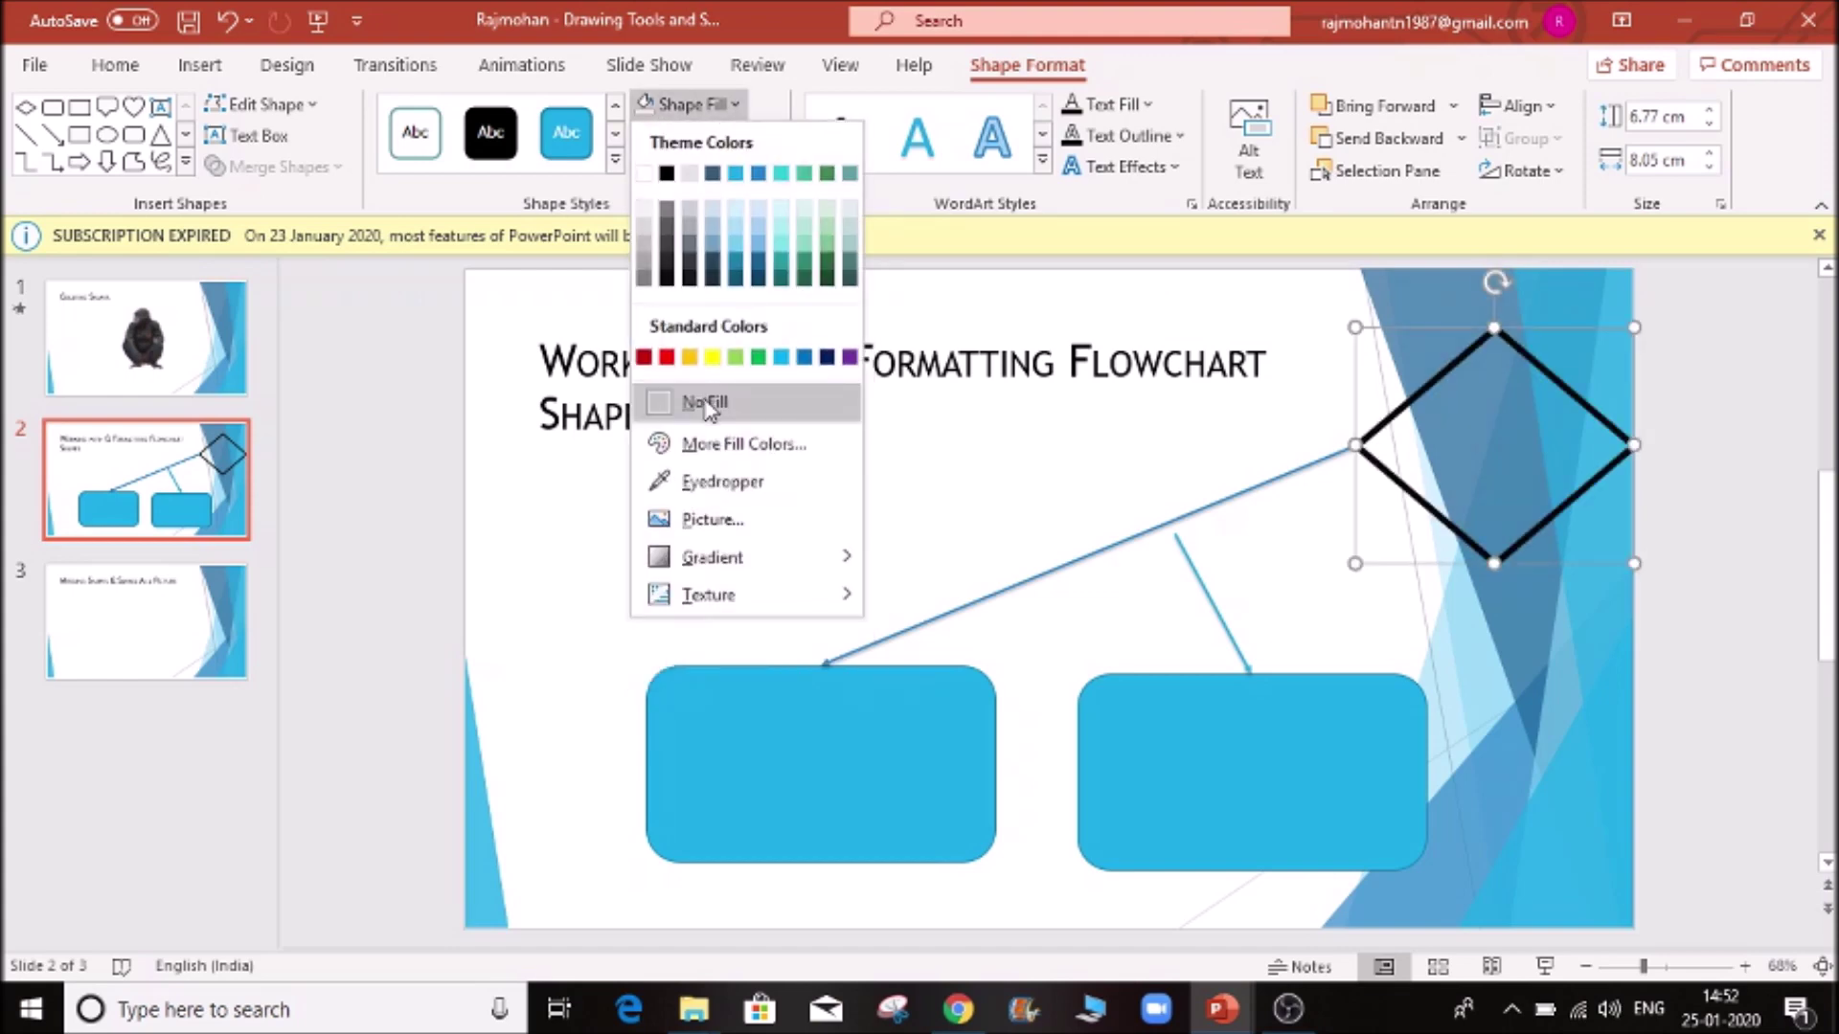
click(645, 174)
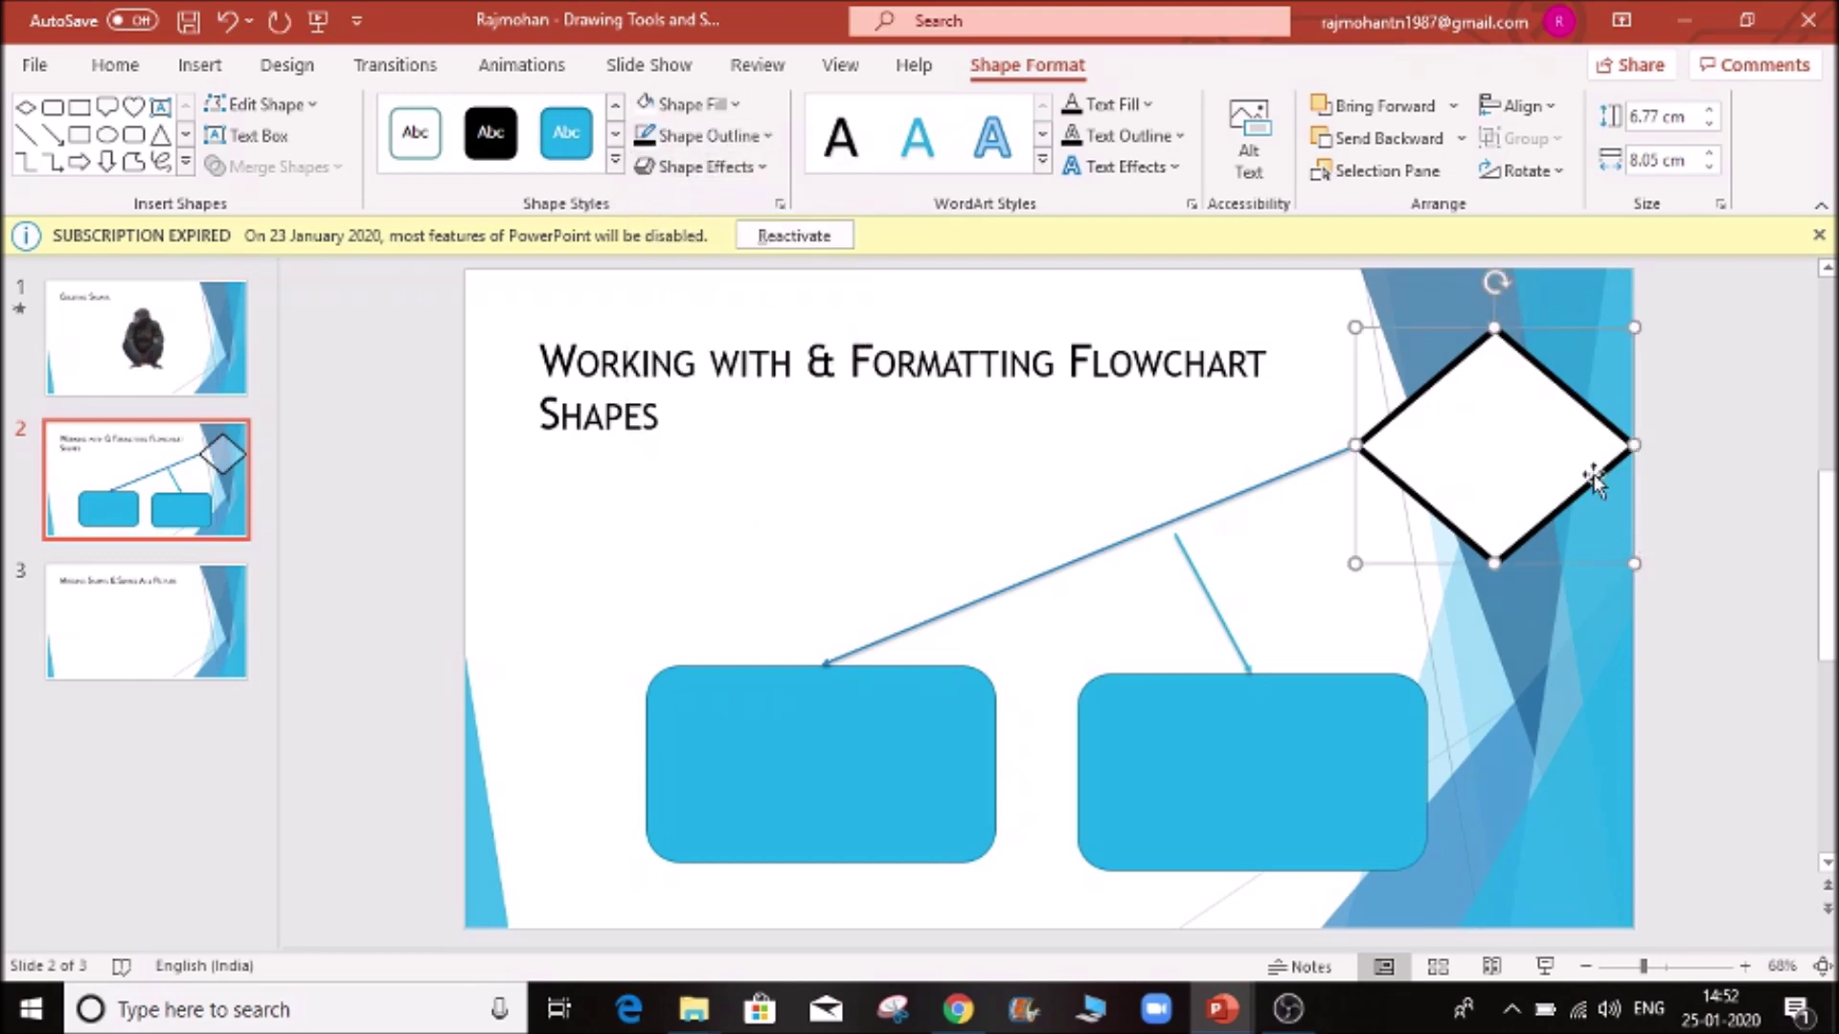
click(738, 113)
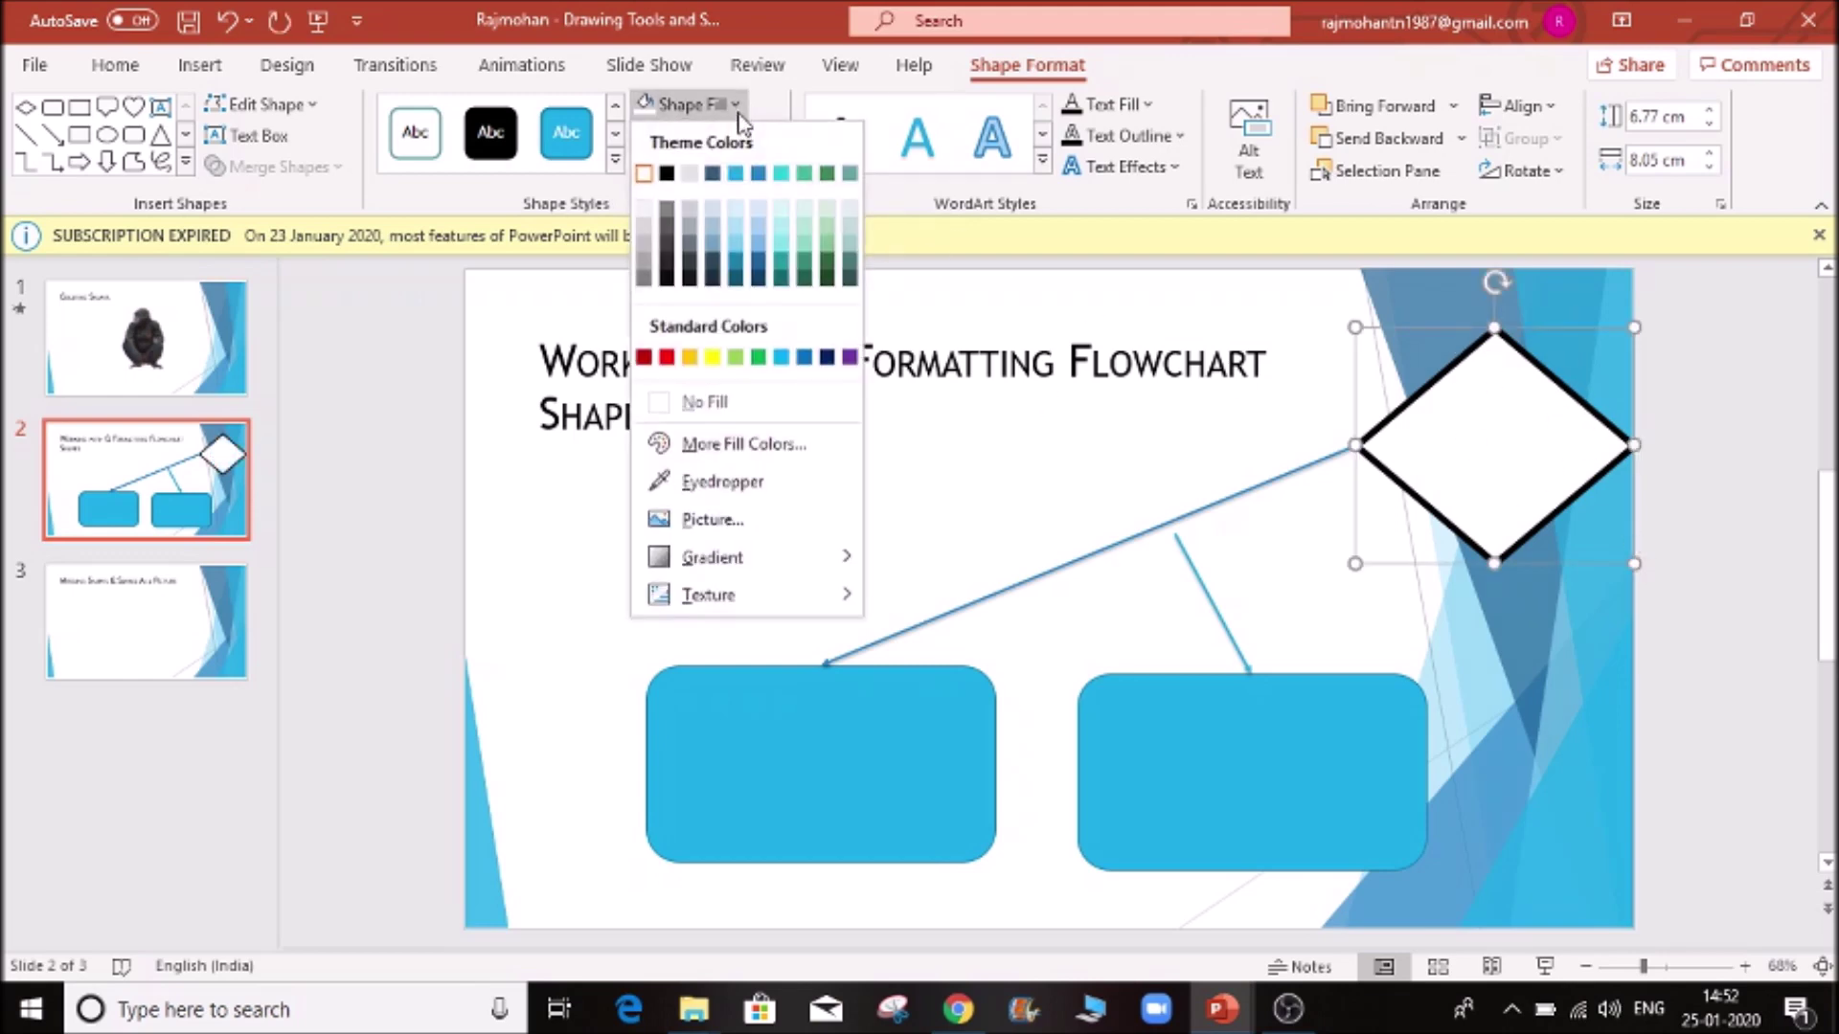
click(713, 402)
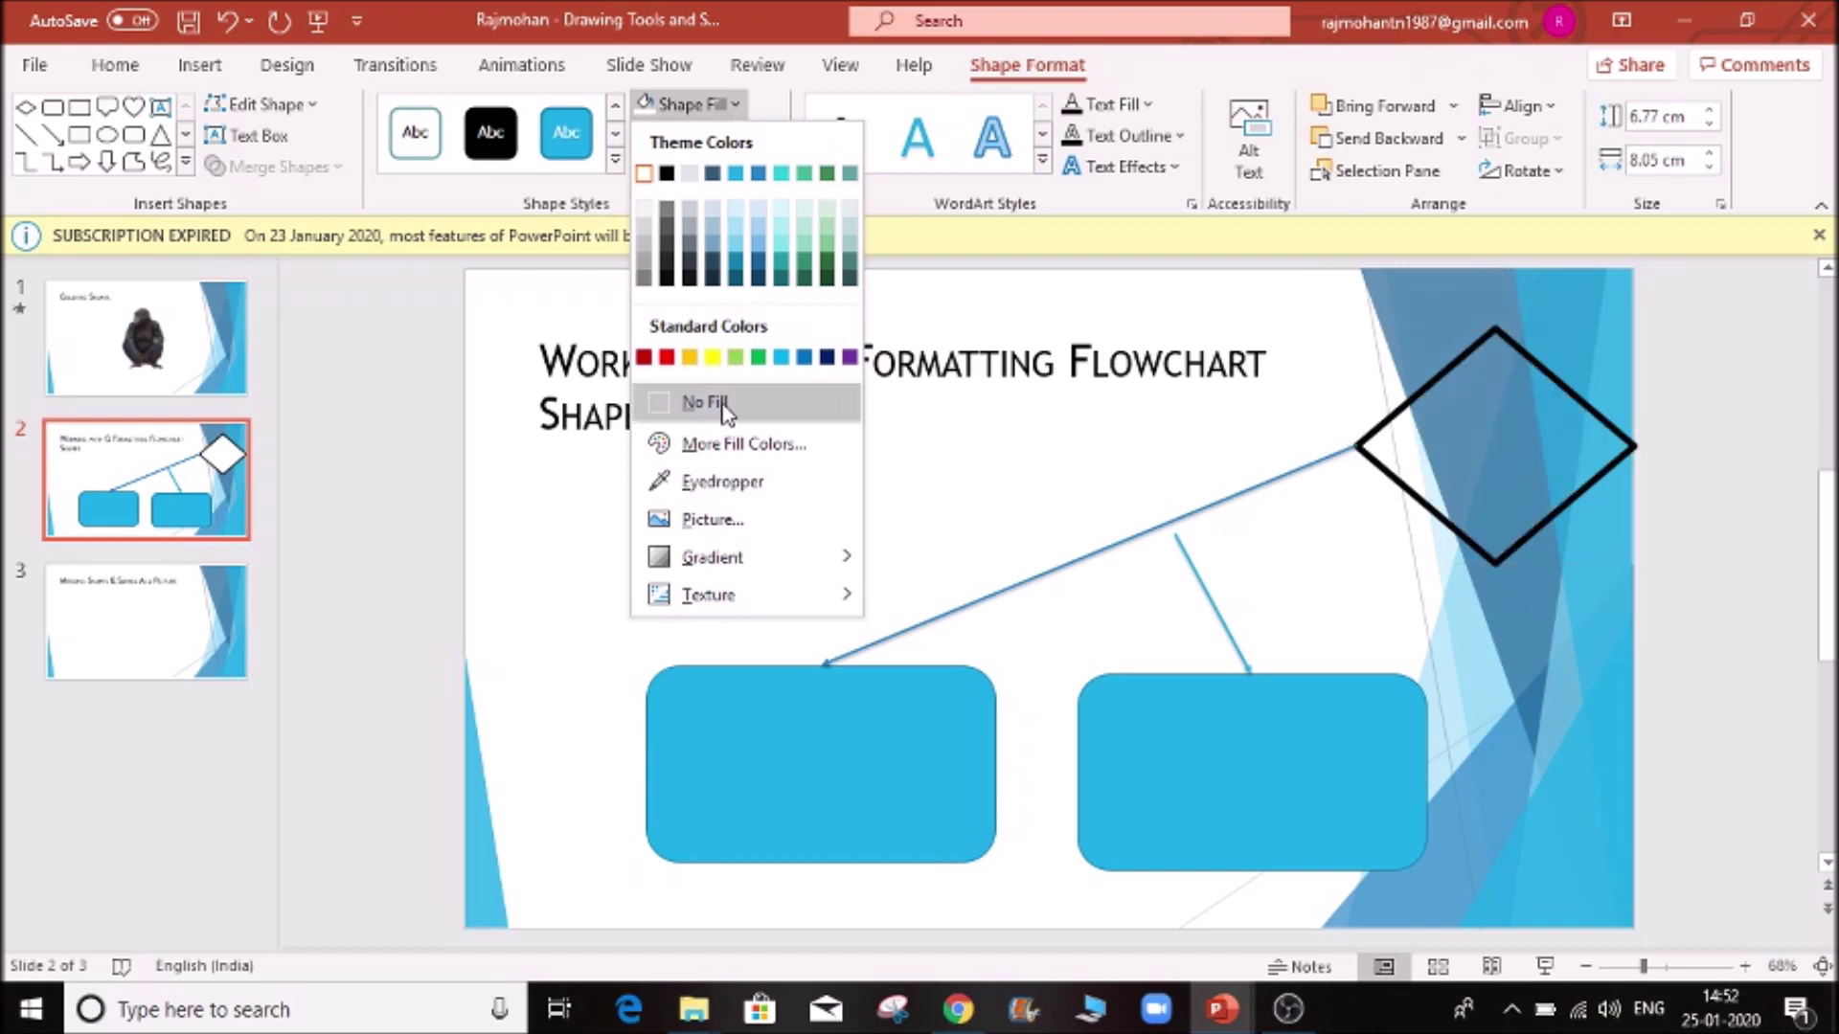
- Move the diamond left and down above the right rectangle, and show the Shape Effects list
click(1388, 440)
drag(1345, 436, 1149, 485)
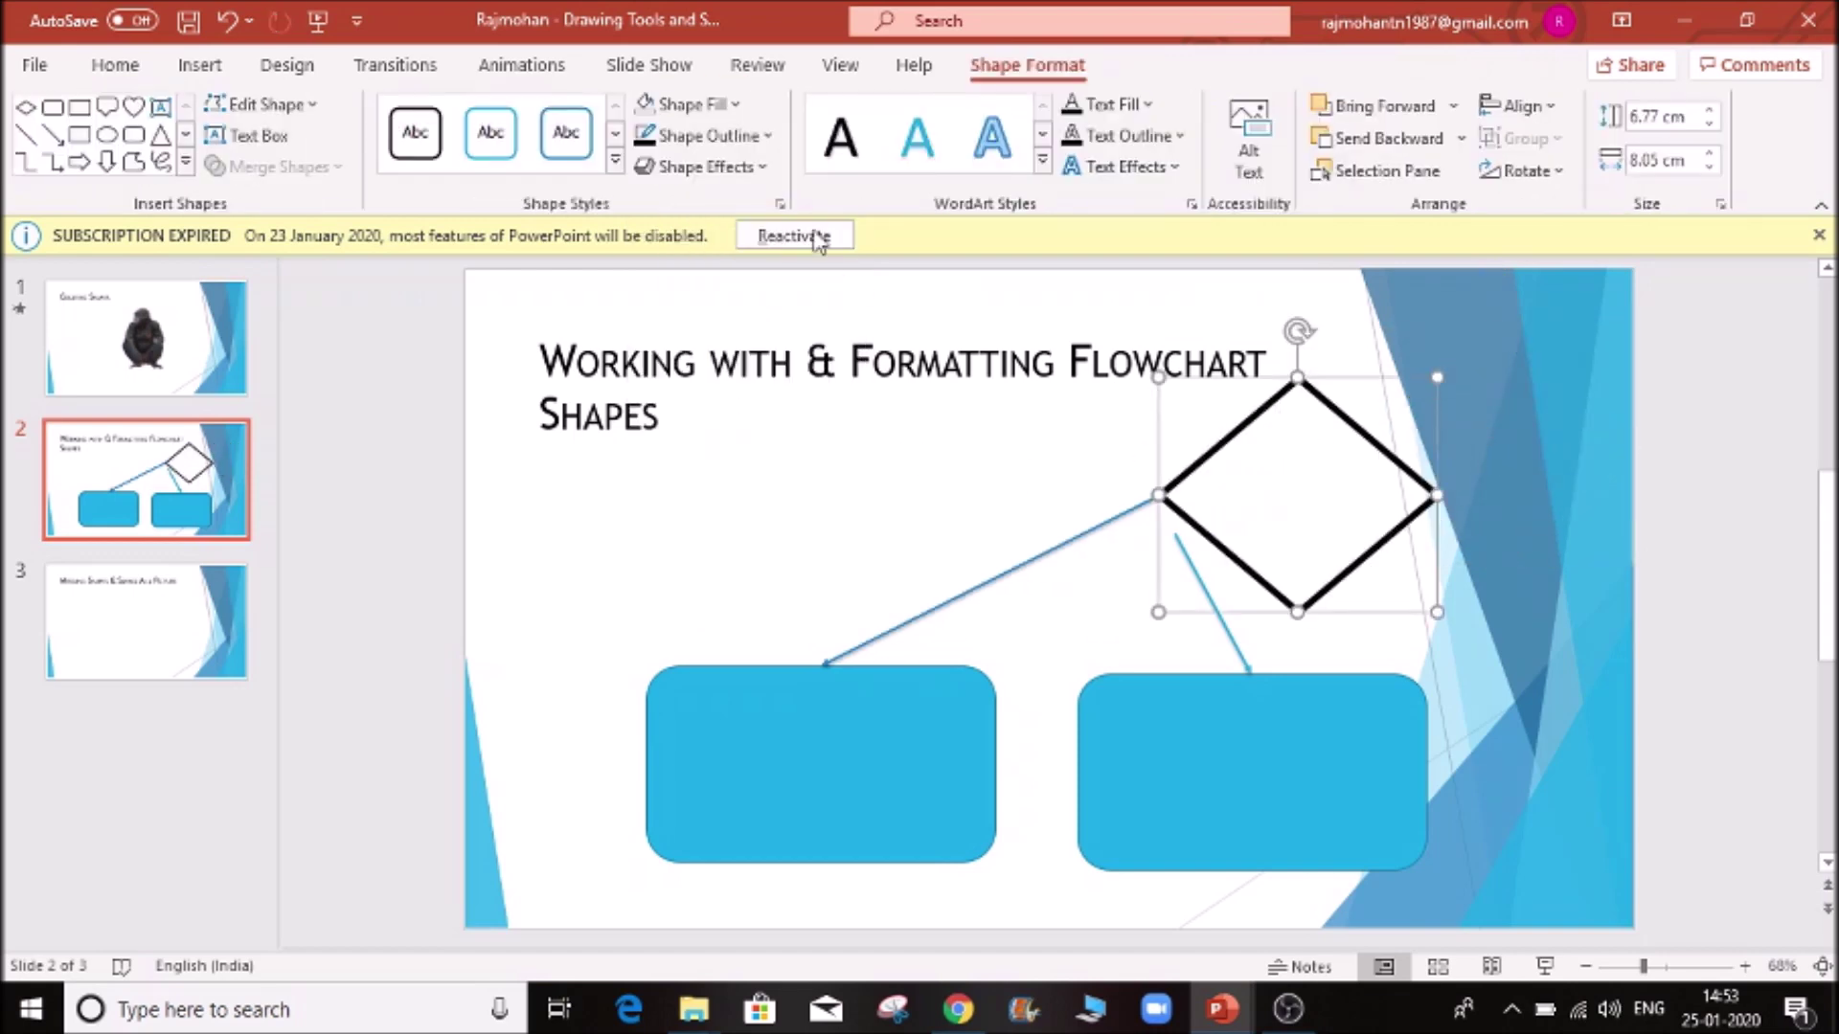
click(756, 167)
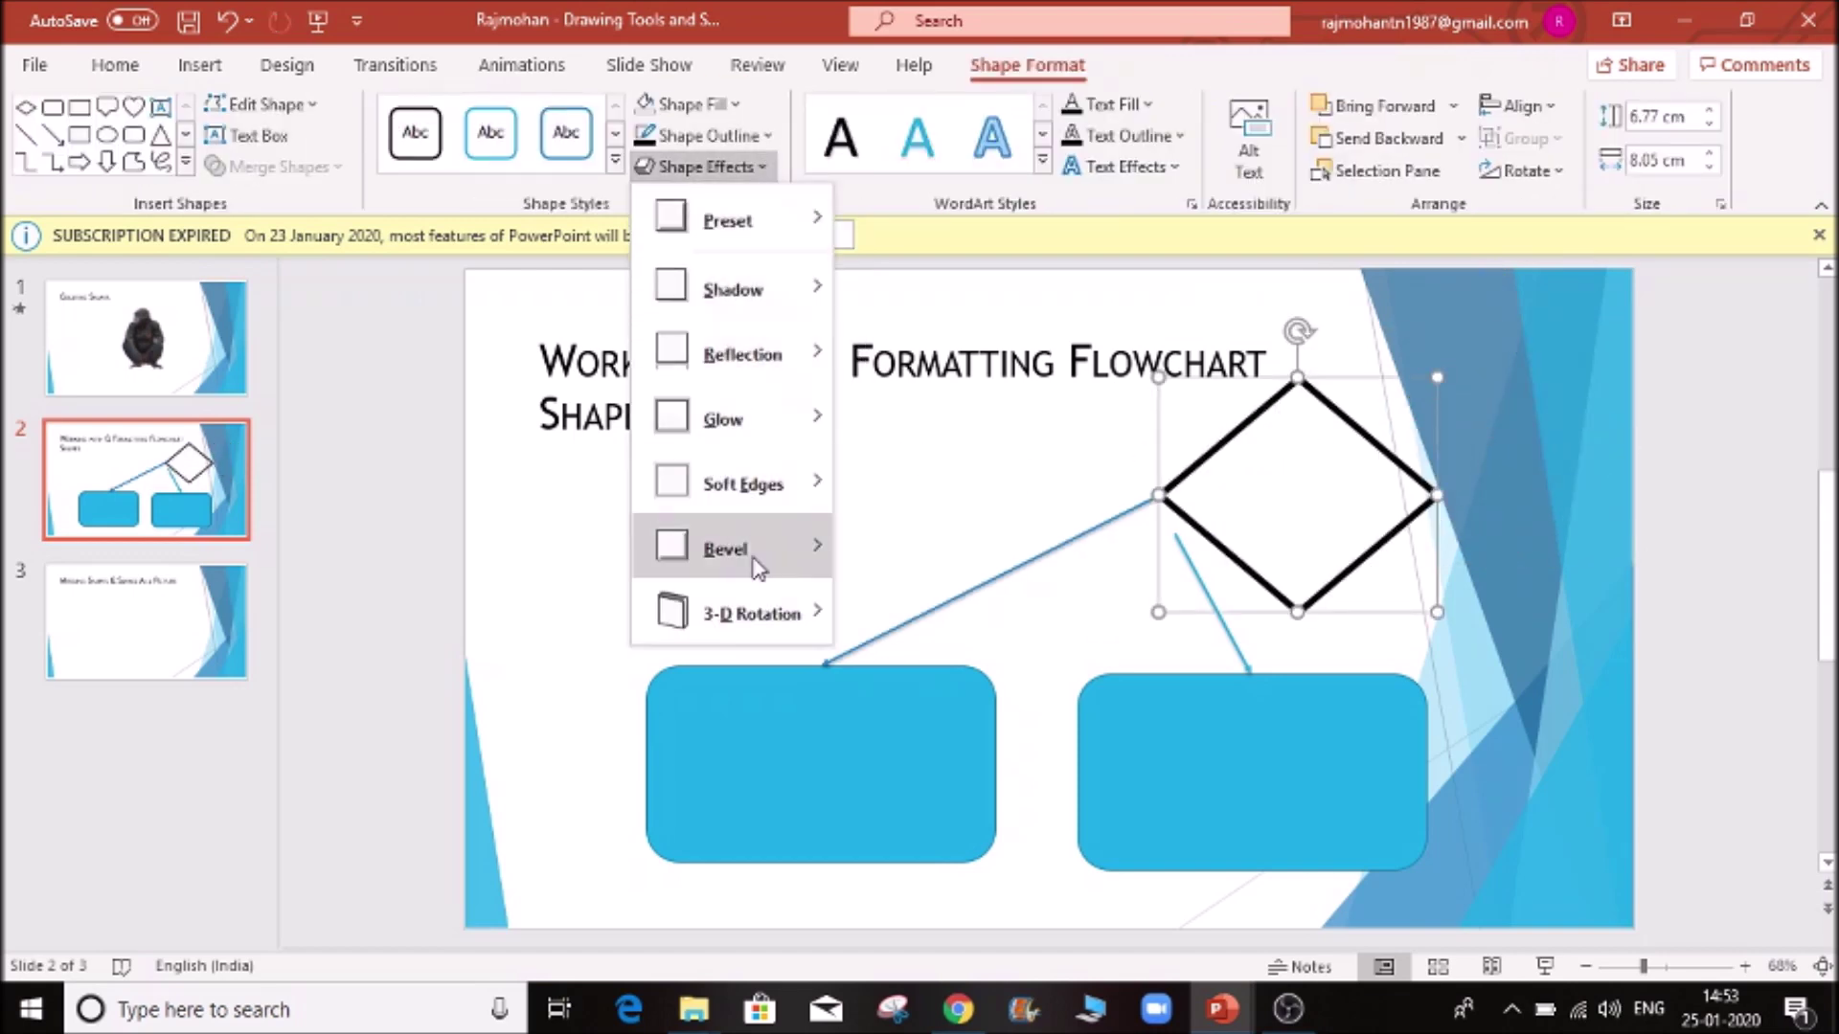
- Give the diamond a Perspective: Relaxed 3-D rotation and a green fill
mouse_move(780, 613)
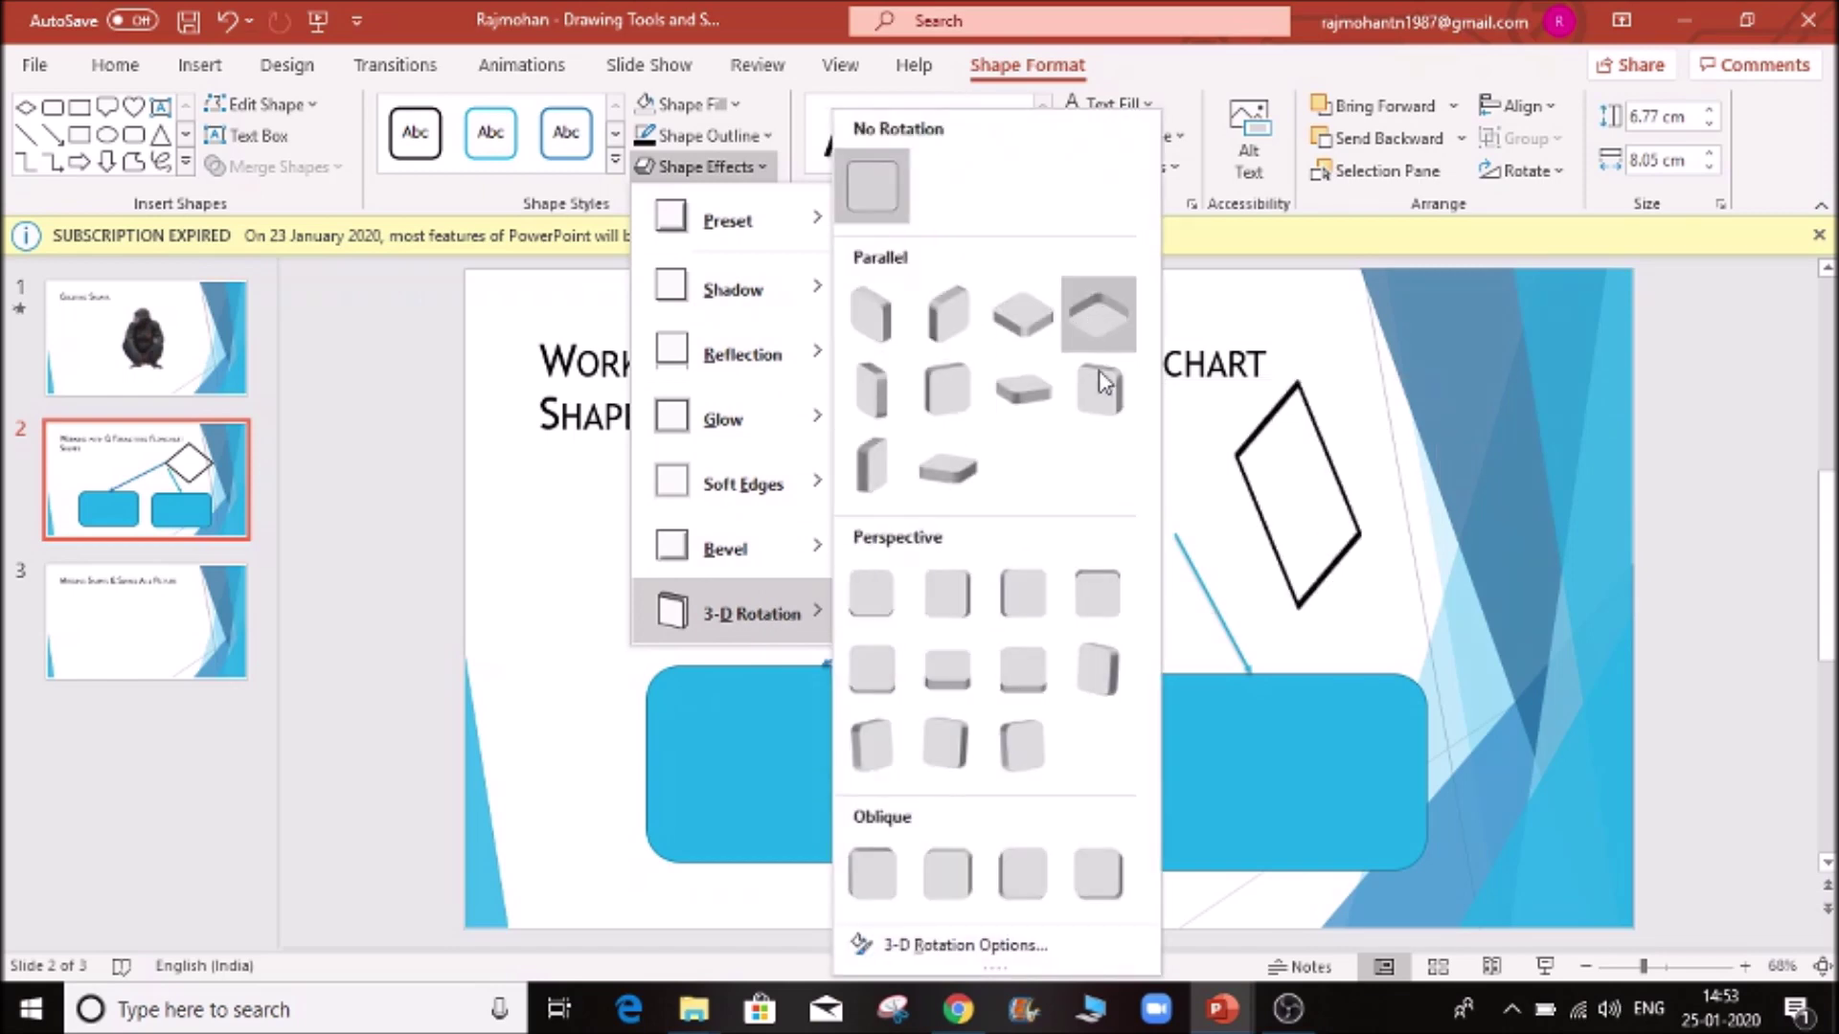
click(1042, 664)
click(738, 104)
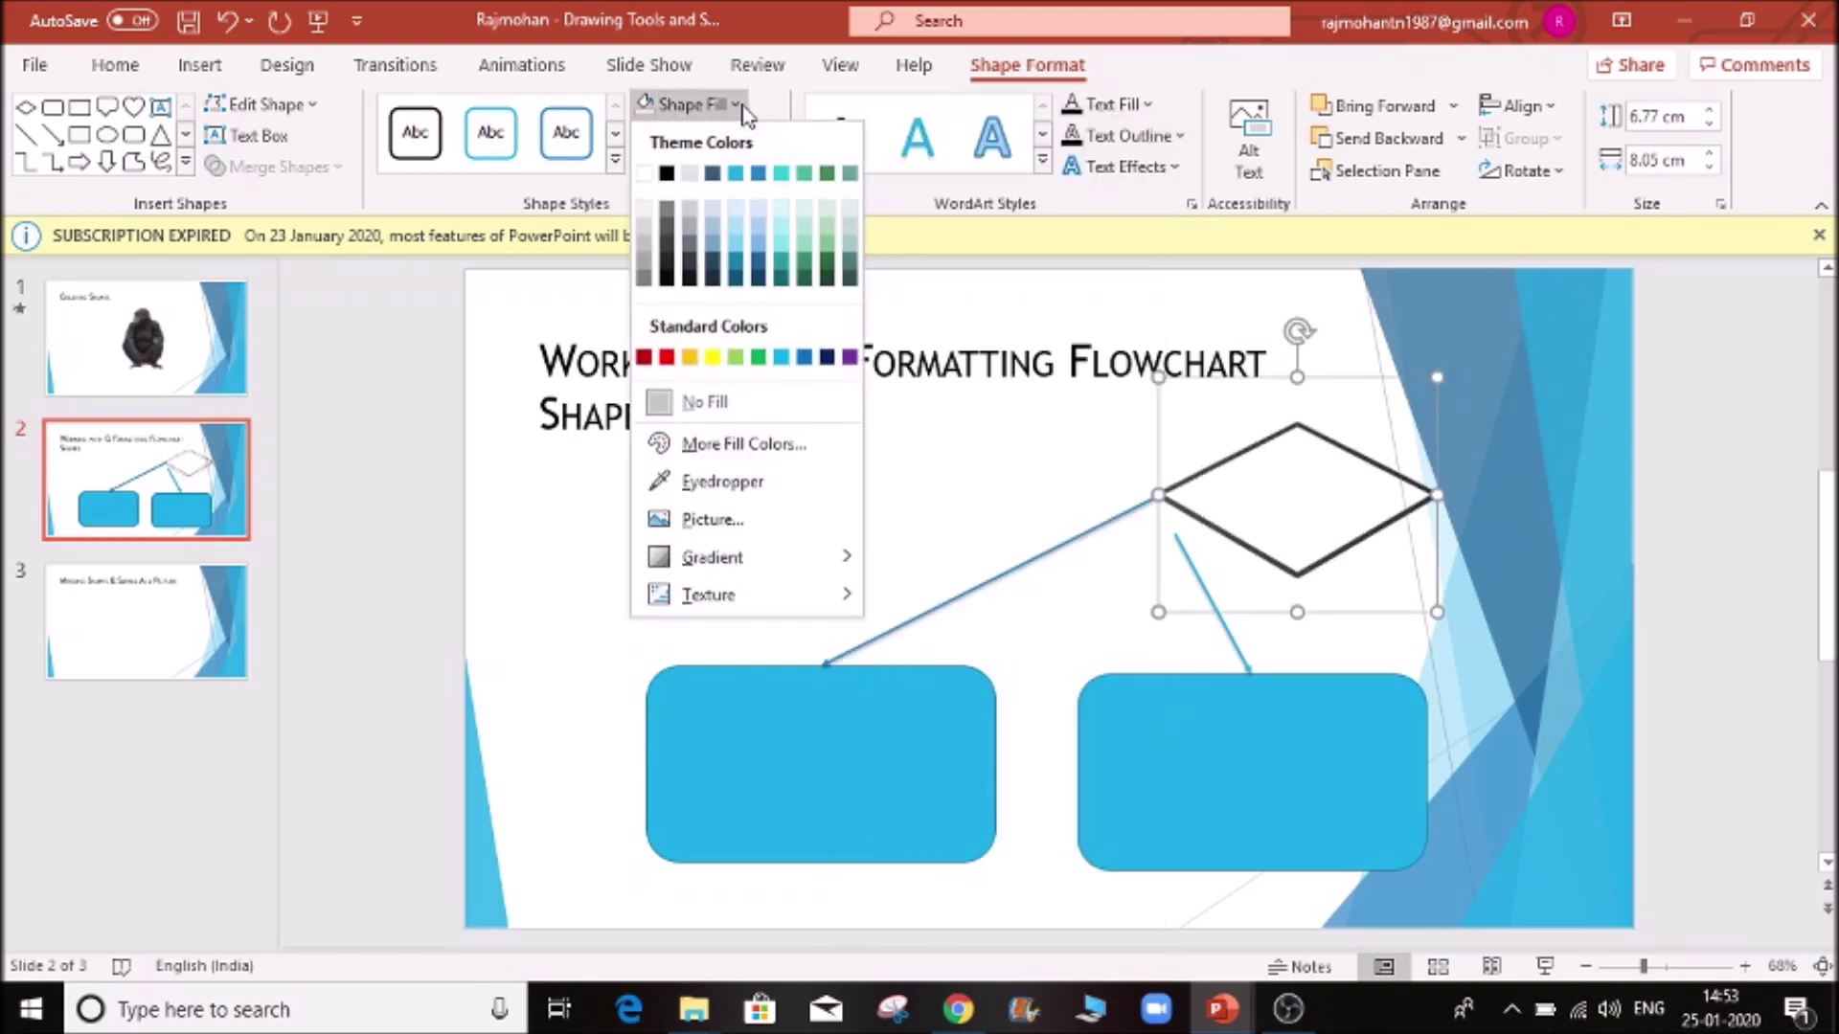
click(805, 173)
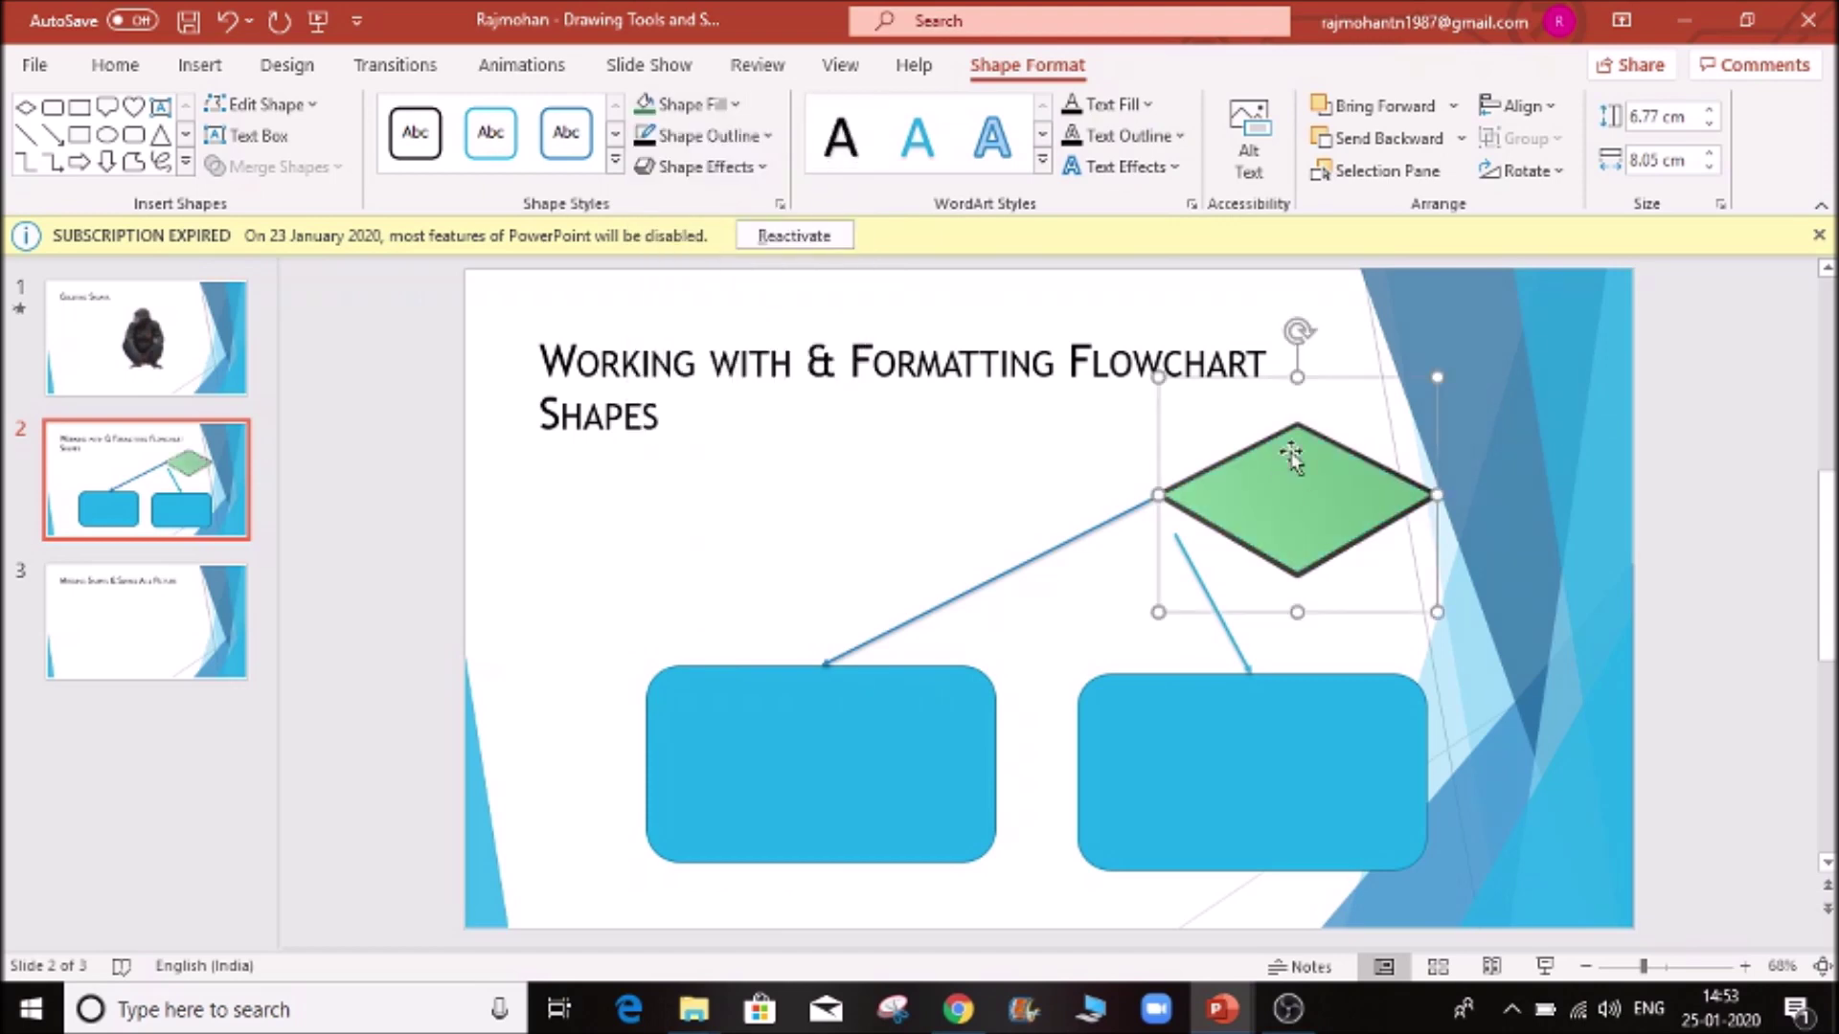